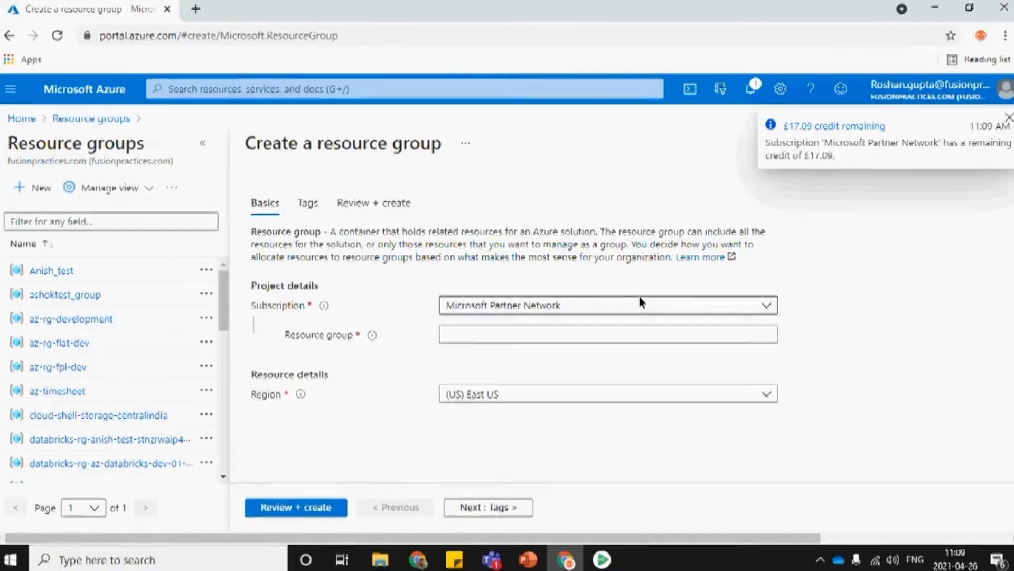
- Try to name the new resource group fp-az-training under the Microsoft Partner Network subscription
left_click(516, 341)
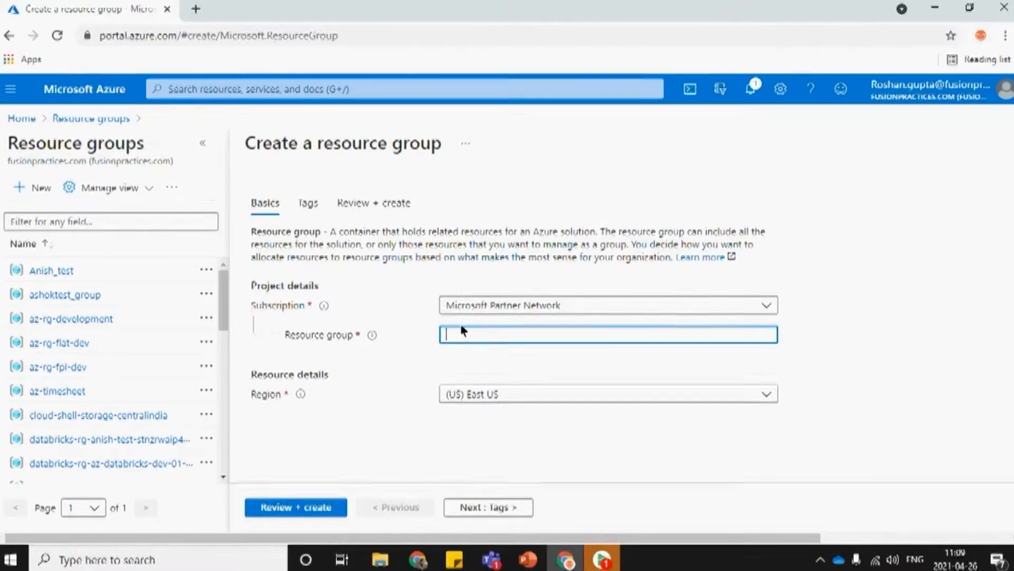
double_click(250, 143)
left_click(446, 144, "shift")
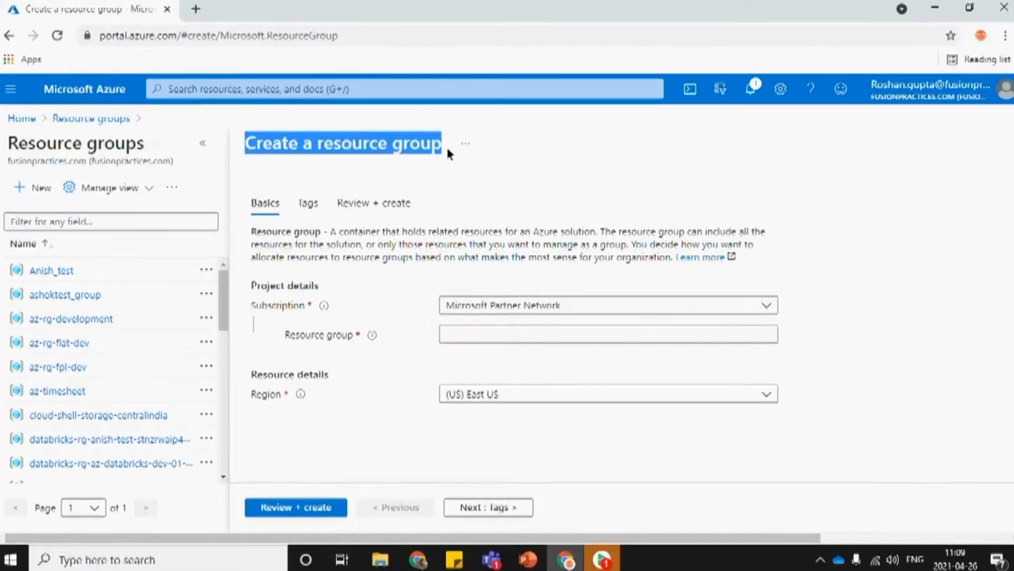
left_click(472, 343)
type("f")
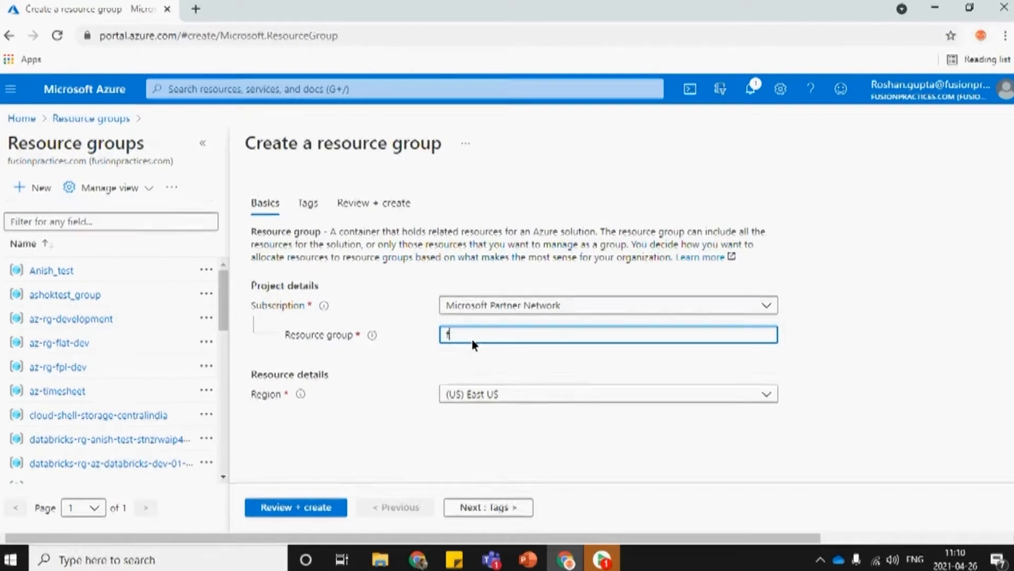
type("p-az-ti")
type("aining")
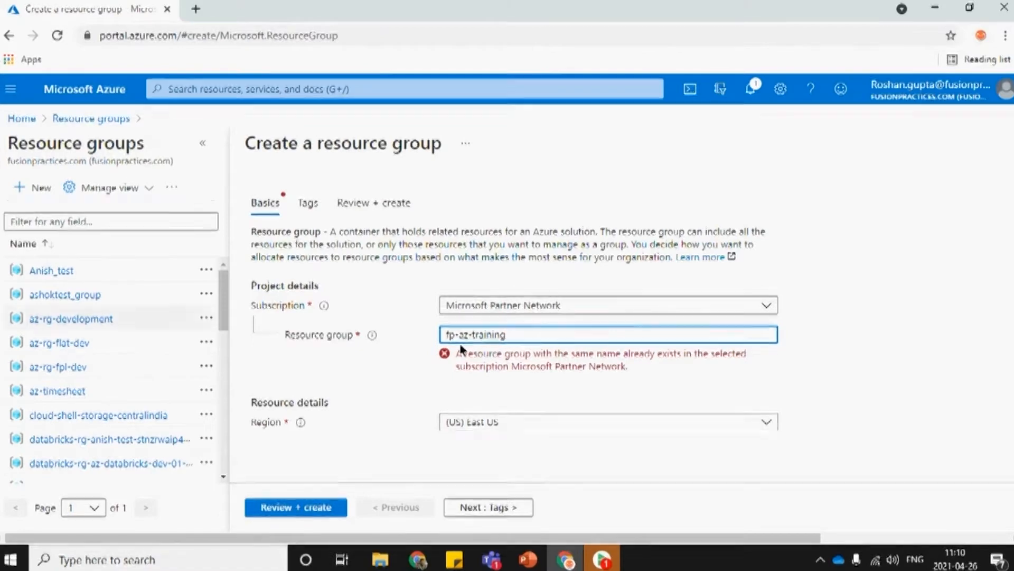
- Open the existing fp-az-training resource group from the list, discarding the unsaved creation form
scroll(39, 375, "down", 10)
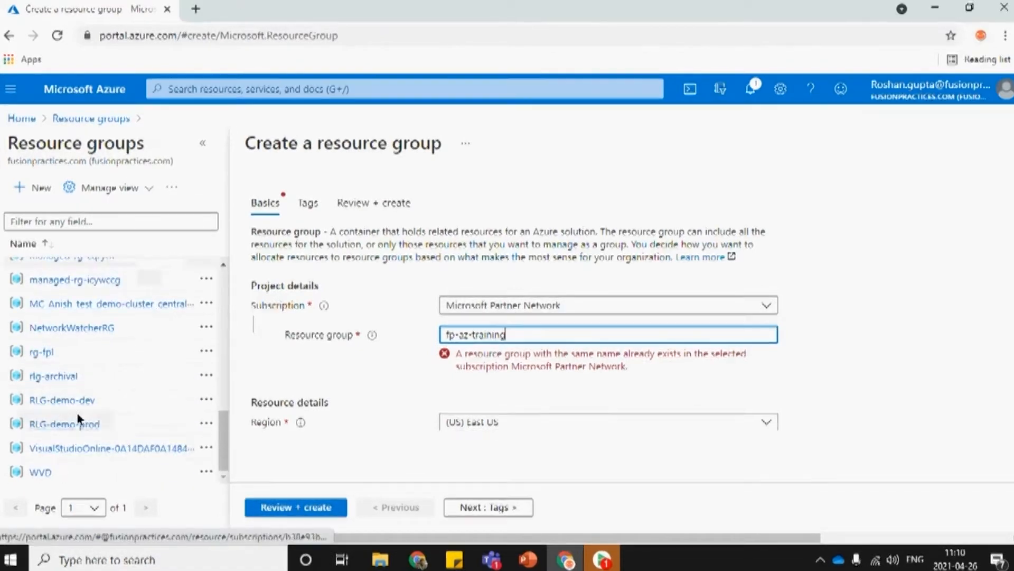
scroll(77, 420, "up", 3)
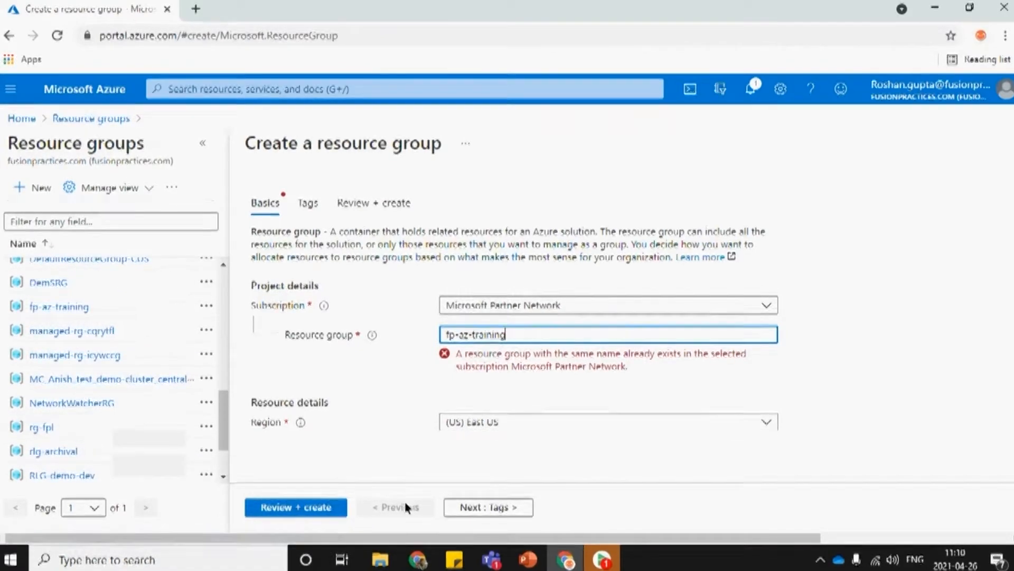
left_click(63, 306)
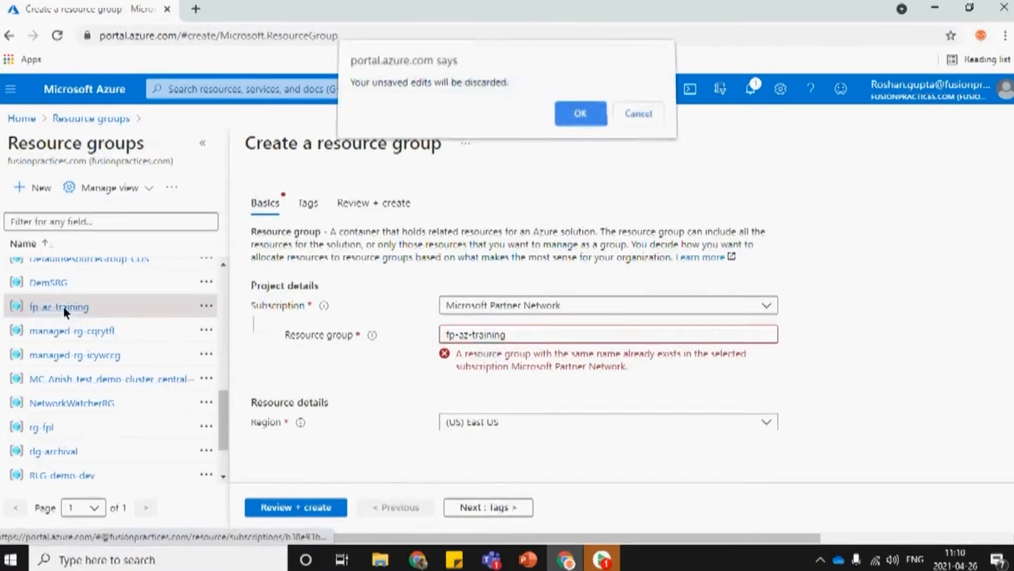
left_click(581, 119)
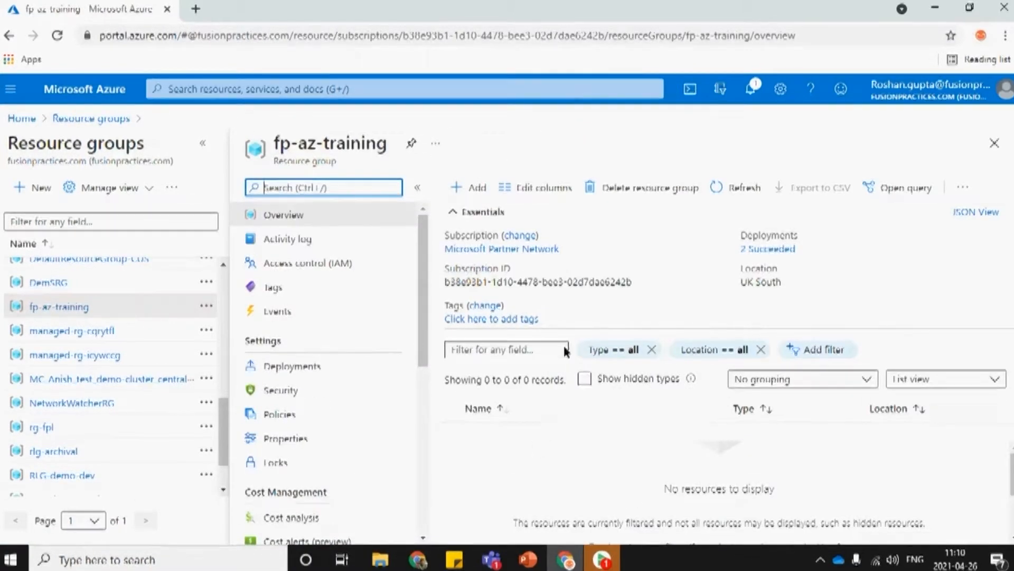
- Delete the fp-az-training resource group, confirming the deletion with its copied name
left_click(651, 187)
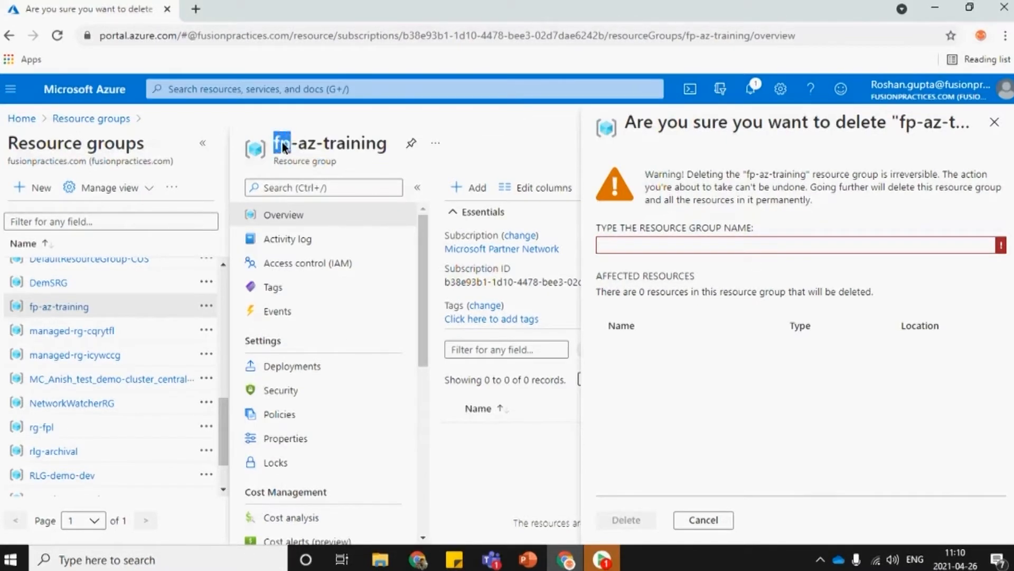
left_click_drag(275, 144, 382, 145)
key("ctrl+c")
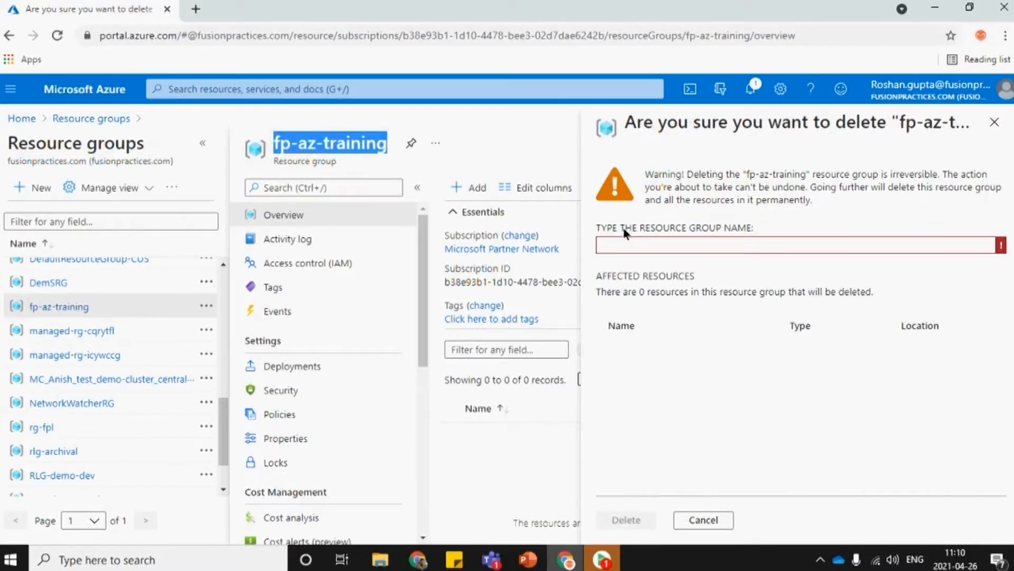
left_click(629, 245)
key("ctrl+v")
left_click(633, 517)
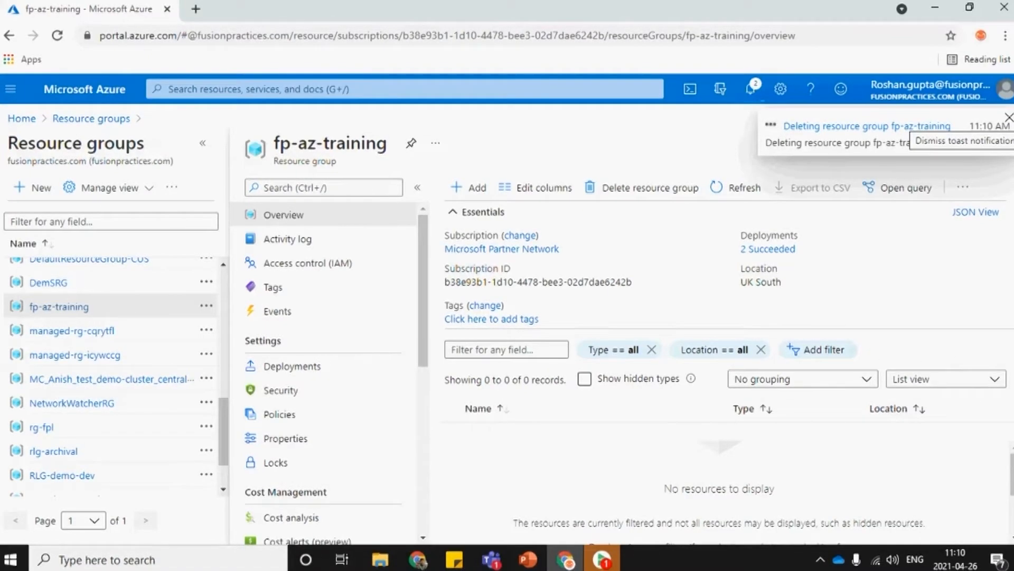
- Return to the full resource groups list, refresh it, and check the deletion's progress in the notifications
left_click(744, 192)
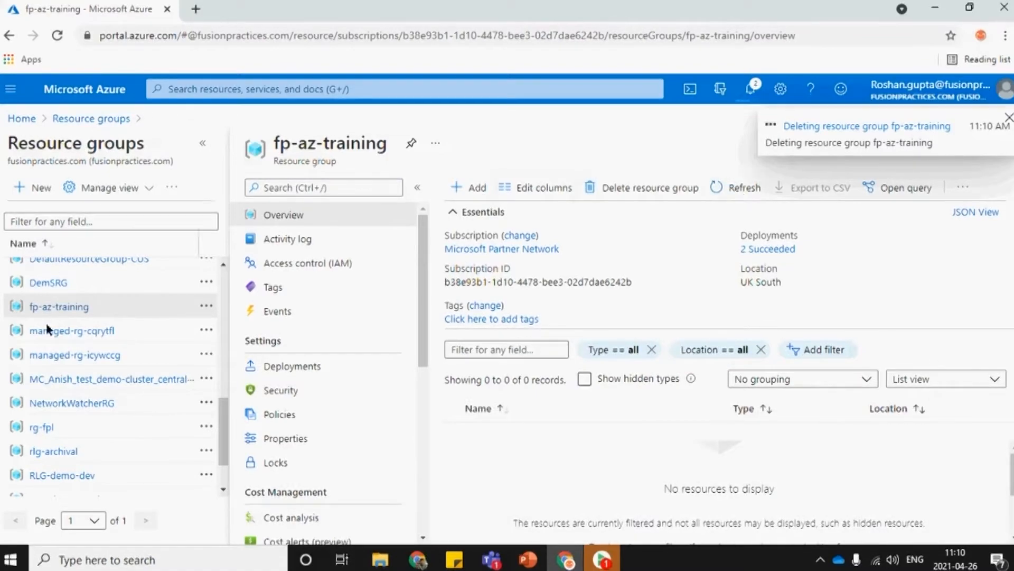
scroll(106, 287, "up", 5)
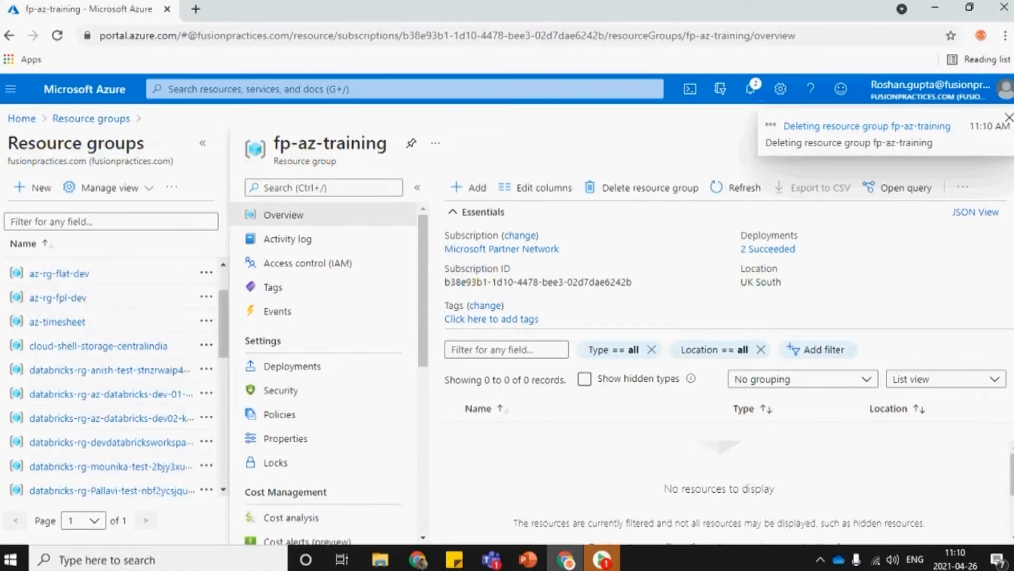
left_click(999, 141)
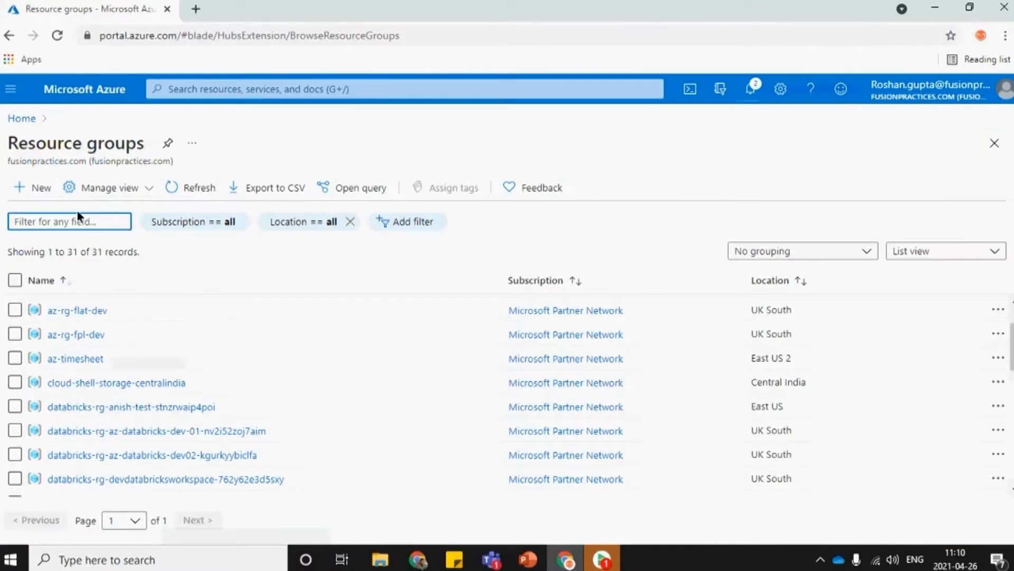
left_click(183, 187)
scroll(125, 391, "down", 5)
scroll(126, 391, "down", 3)
scroll(126, 391, "up", 5)
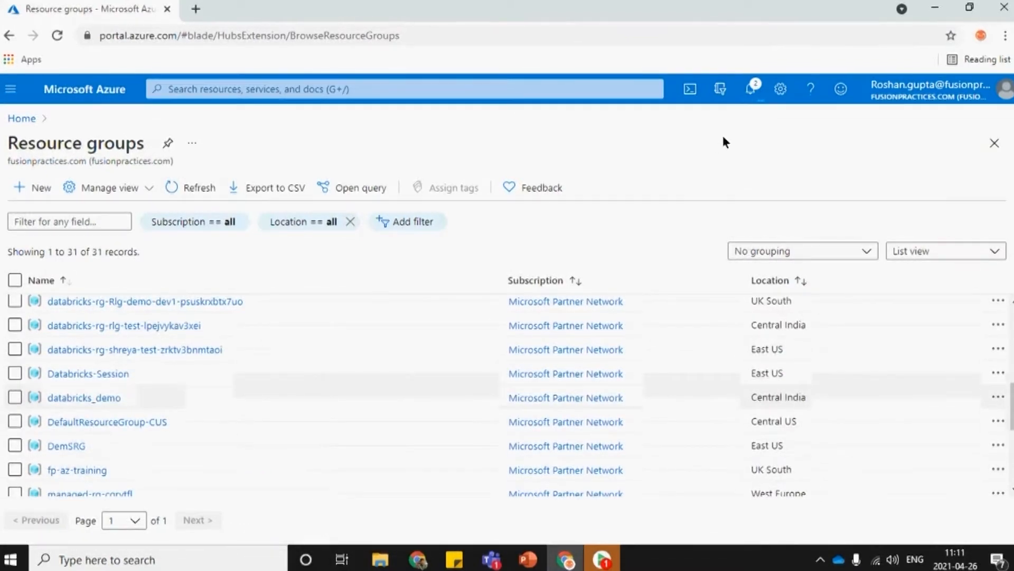
left_click(748, 97)
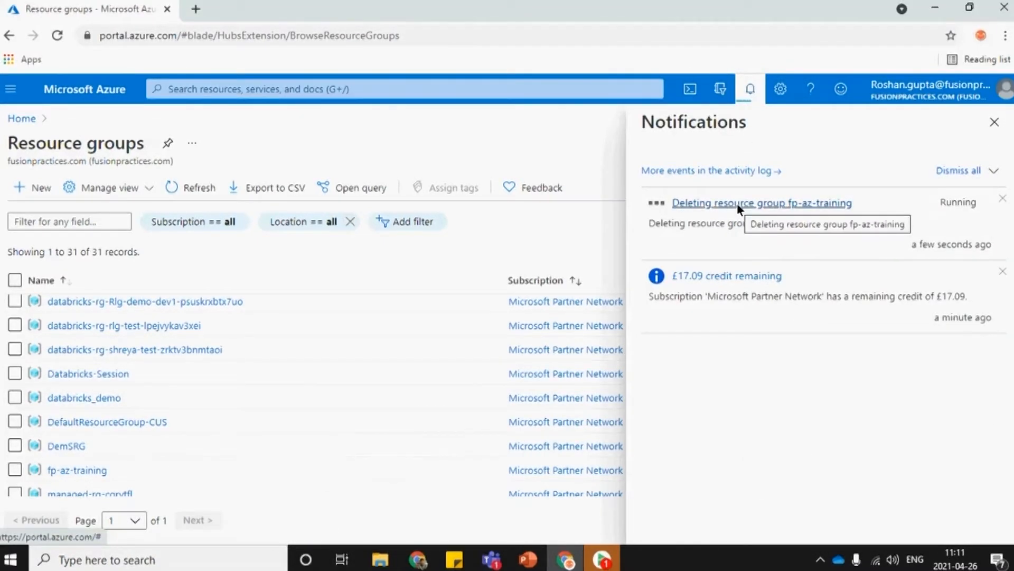
- Start a new resource group named fpl-az-training under the Microsoft Partner Network subscription
left_click(20, 193)
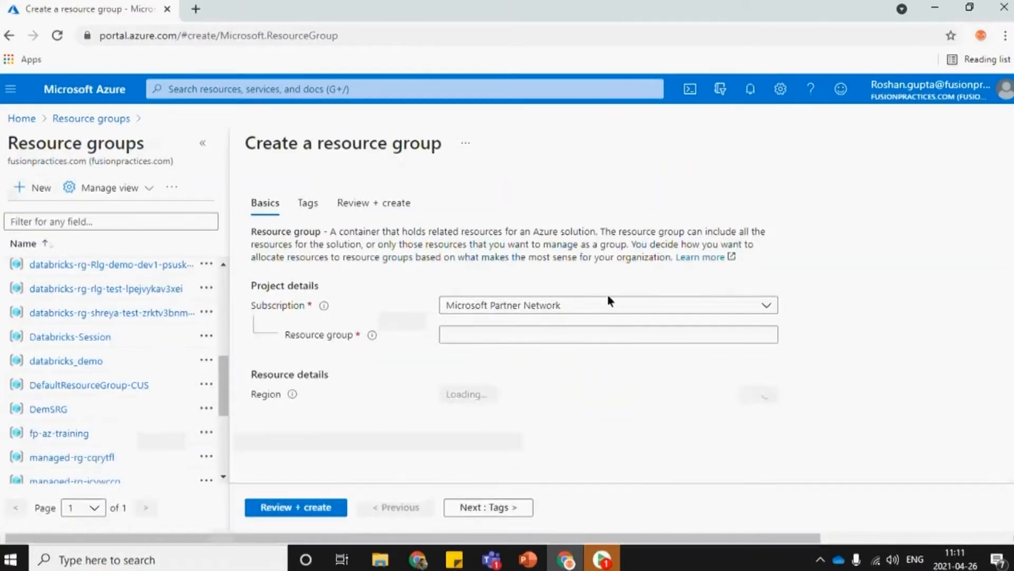
left_click(486, 335)
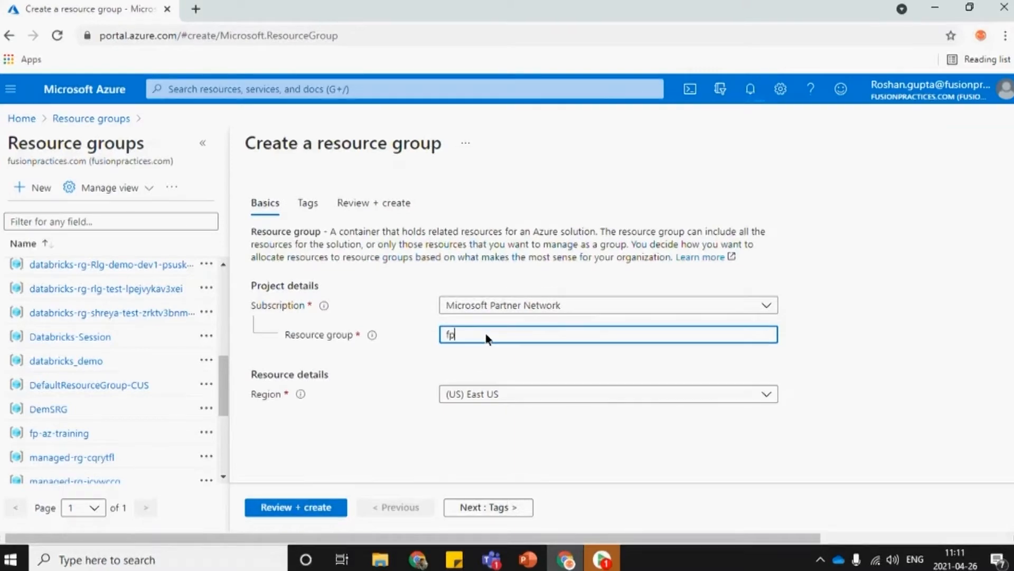
type("fpl-az-training")
- Set the resource group's region to (Europe) UK South and create the group
left_click(477, 393)
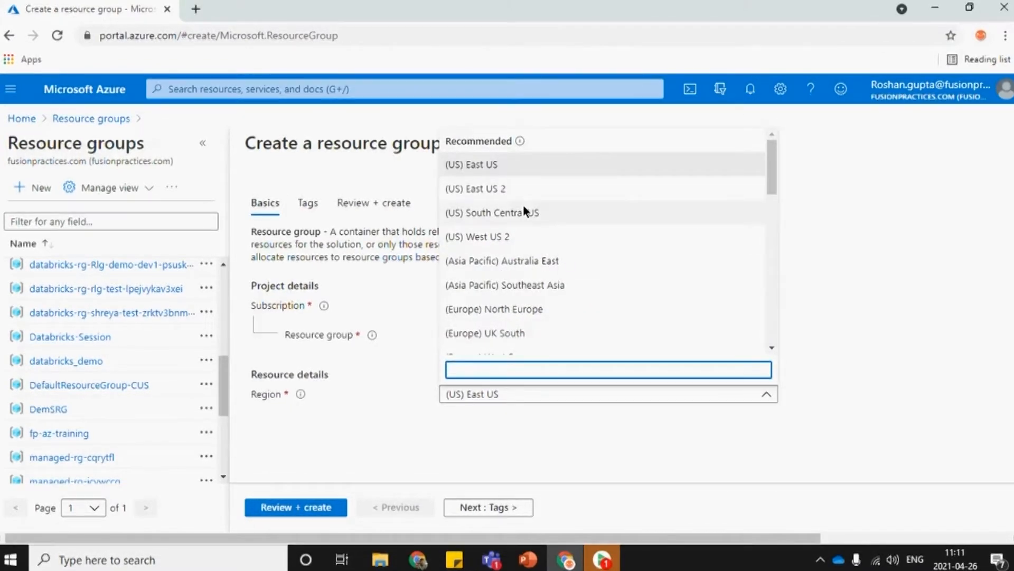
type("ul")
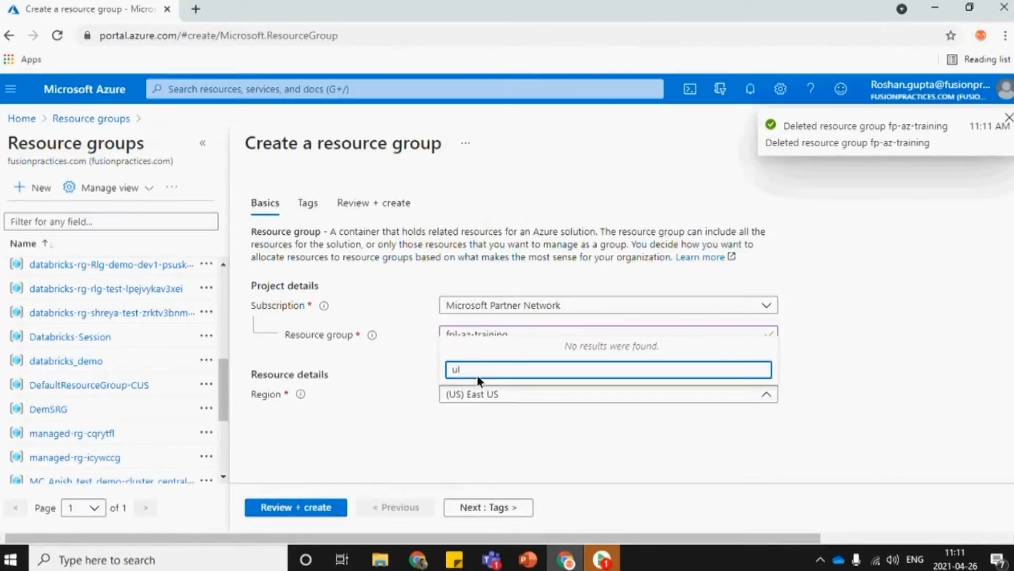
key("BackSpace")
type("k")
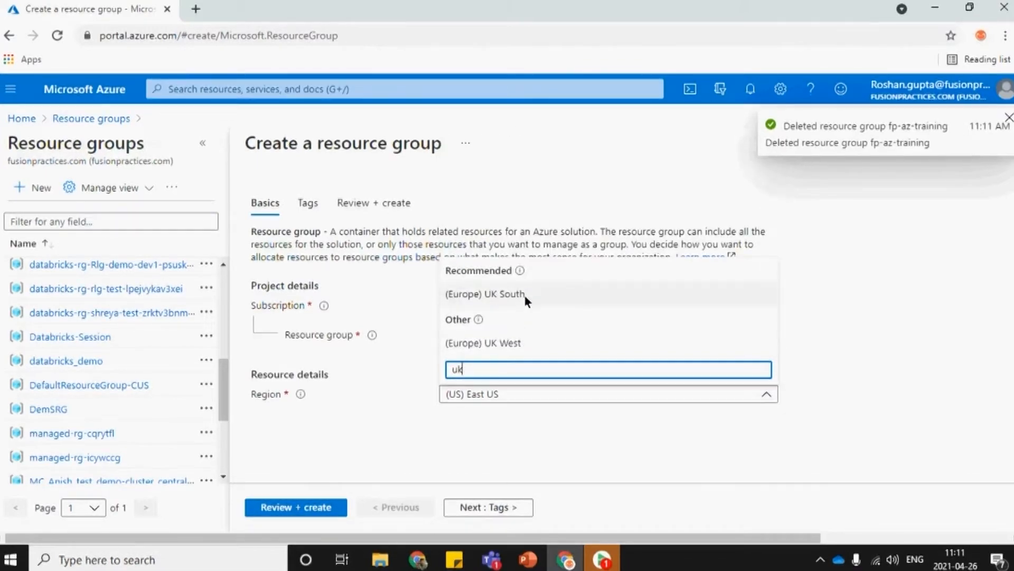
left_click(485, 293)
left_click(296, 509)
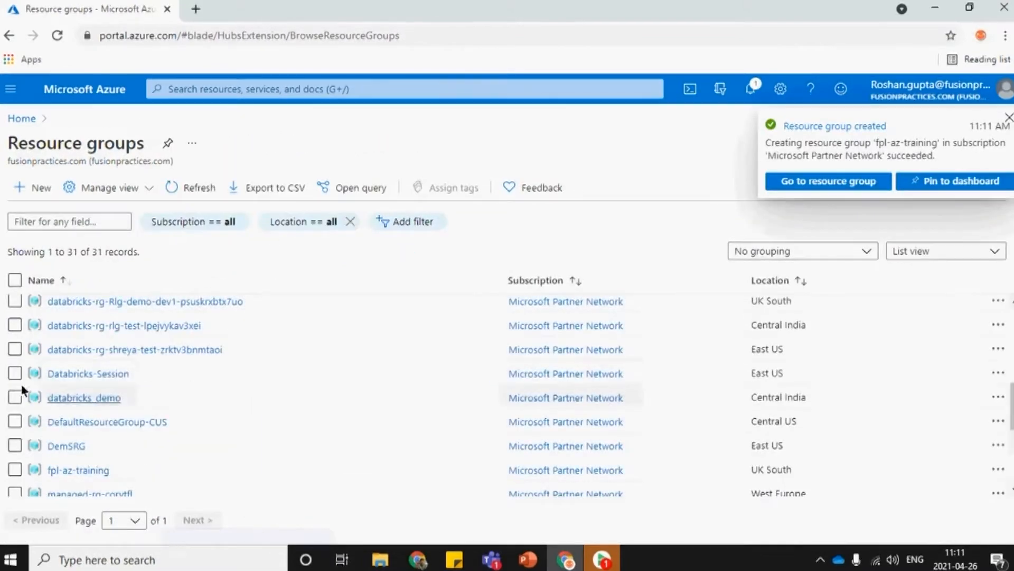
- Open the fpl-az-training resource group from the list and collapse the list beside its overview
scroll(110, 401, "down", 5)
scroll(104, 392, "up", 3)
left_click(85, 395)
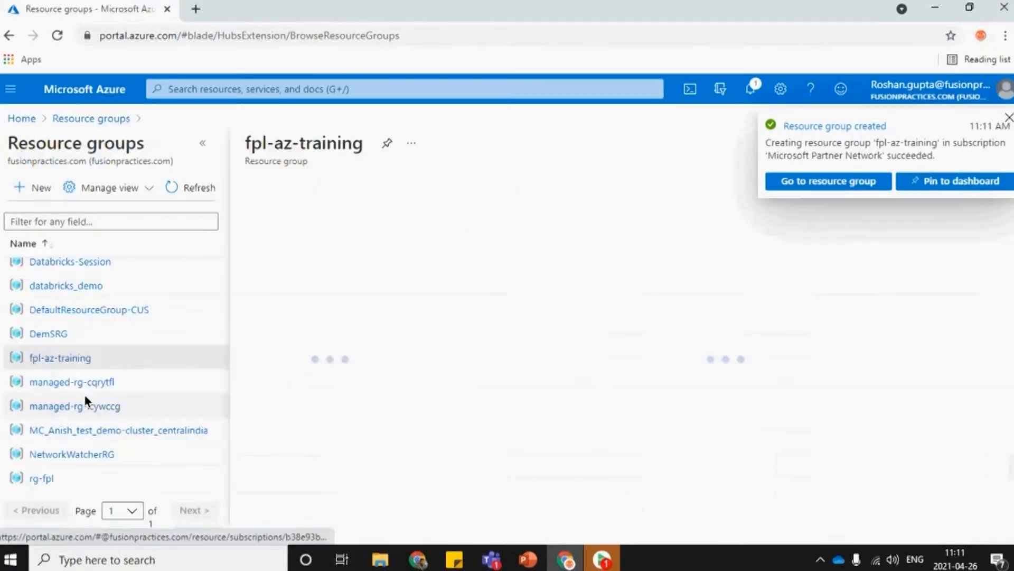
left_click(203, 144)
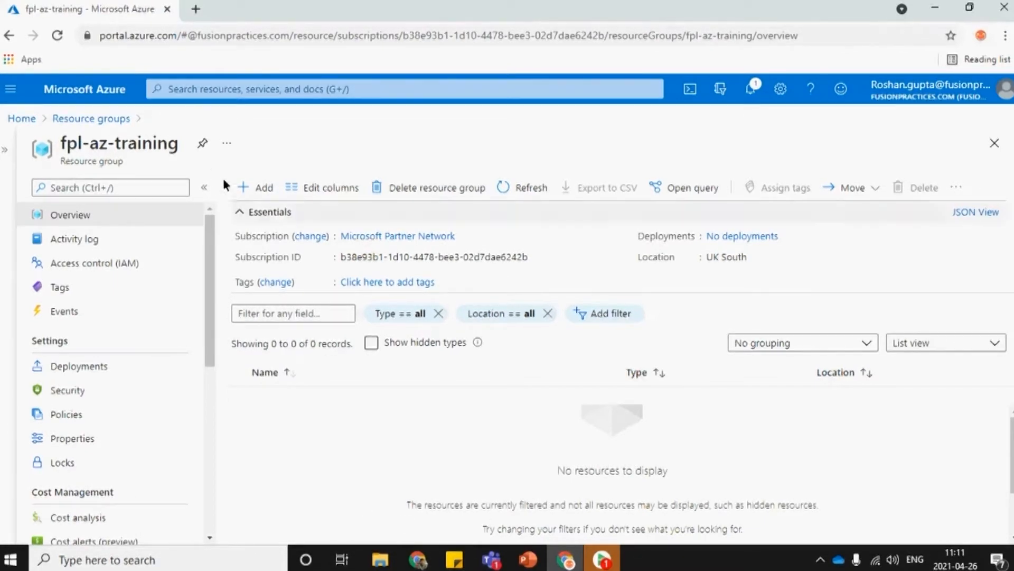
- Add a resource to the group by finding Data Factory in the marketplace and starting its creation
left_click(254, 188)
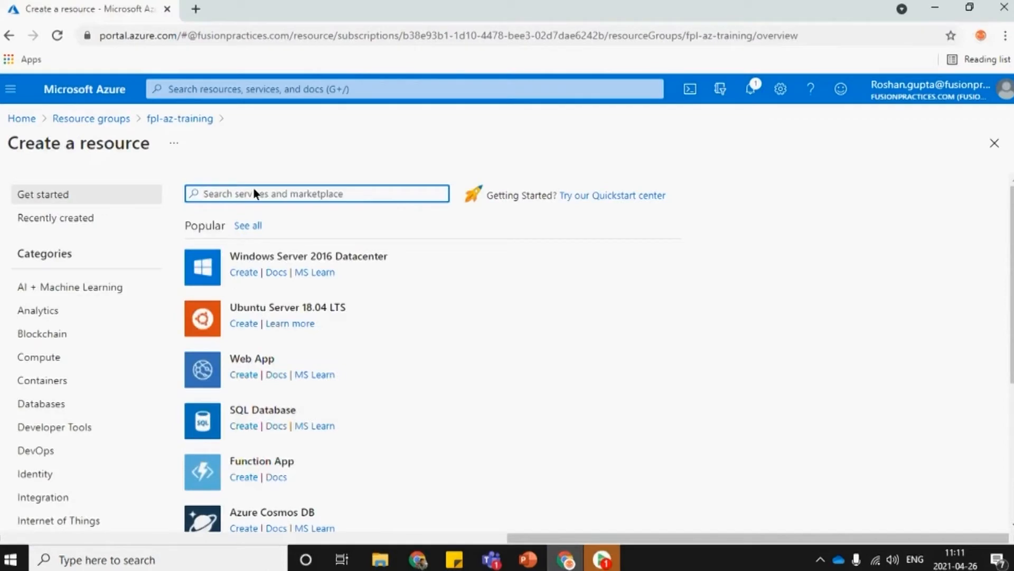
type("data")
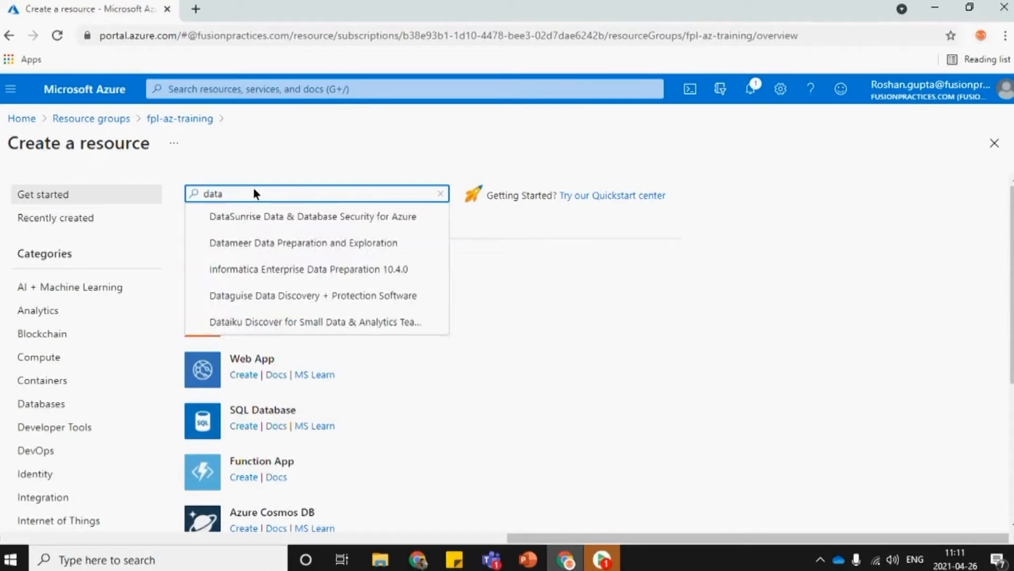
type(" factory")
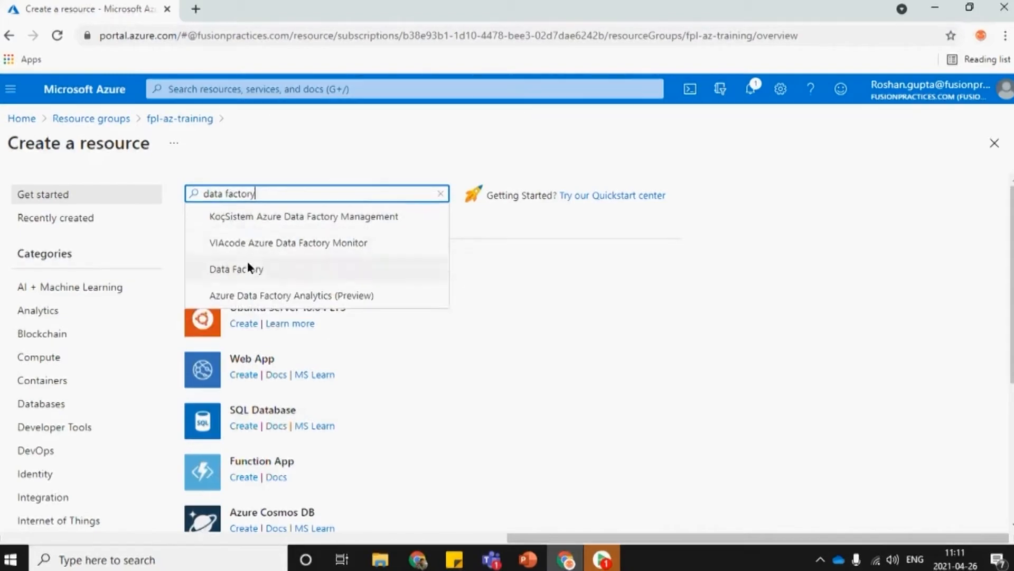
left_click(248, 265)
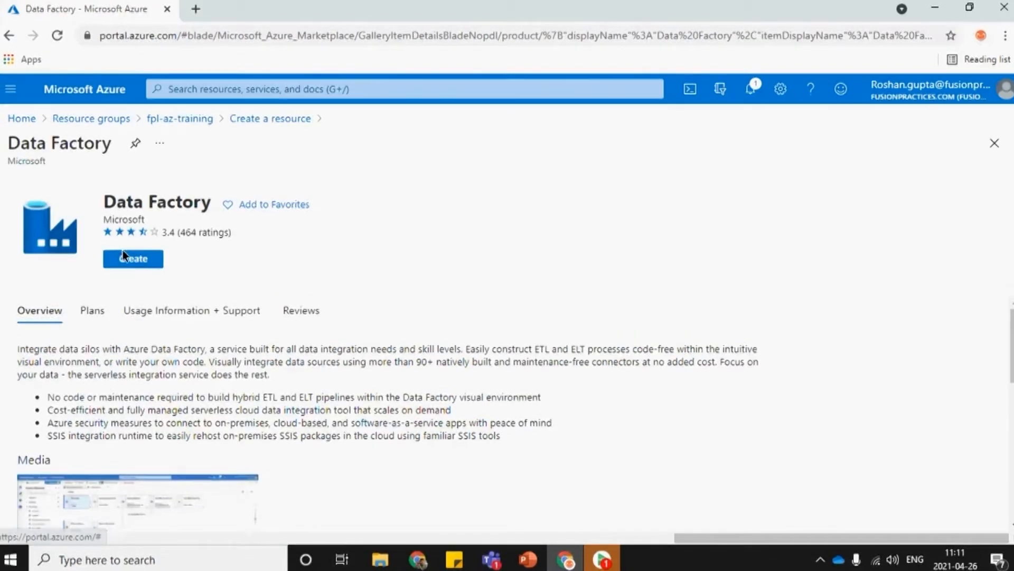
left_click(124, 262)
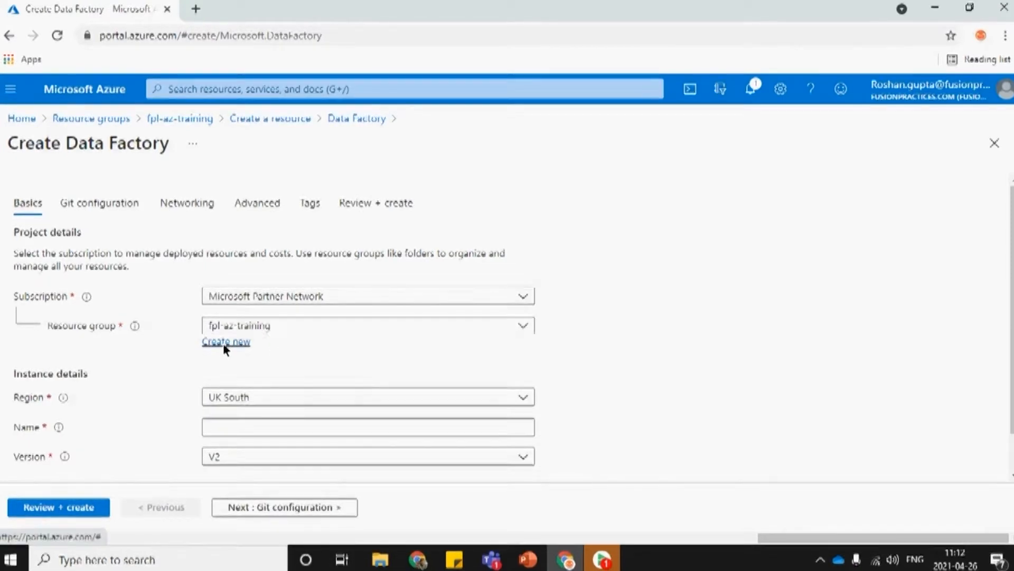
- Name the data factory az-training-adf in its instance details
scroll(172, 400, "down", 1)
scroll(172, 398, "down", 2)
left_click(287, 379)
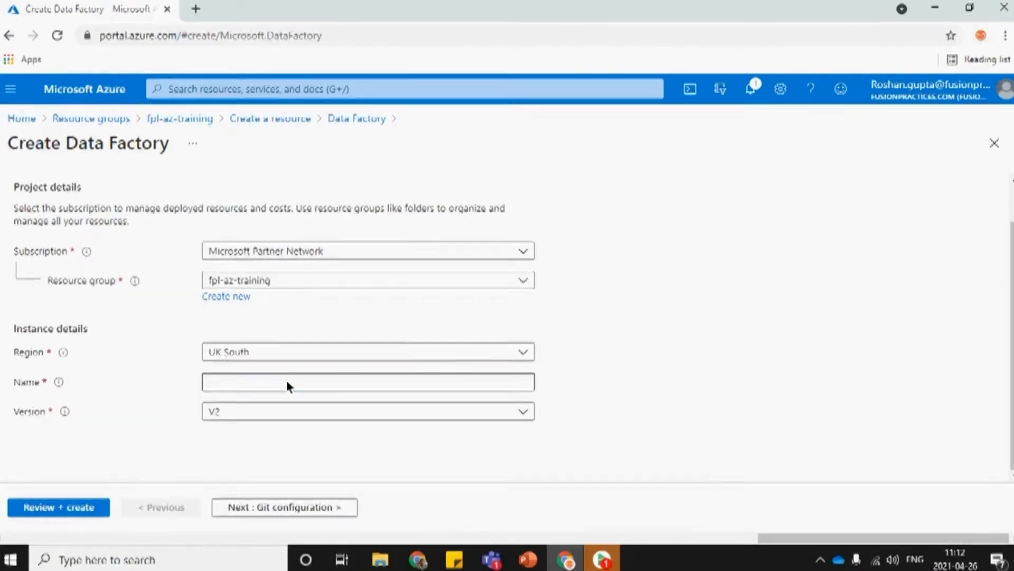
type("az-train")
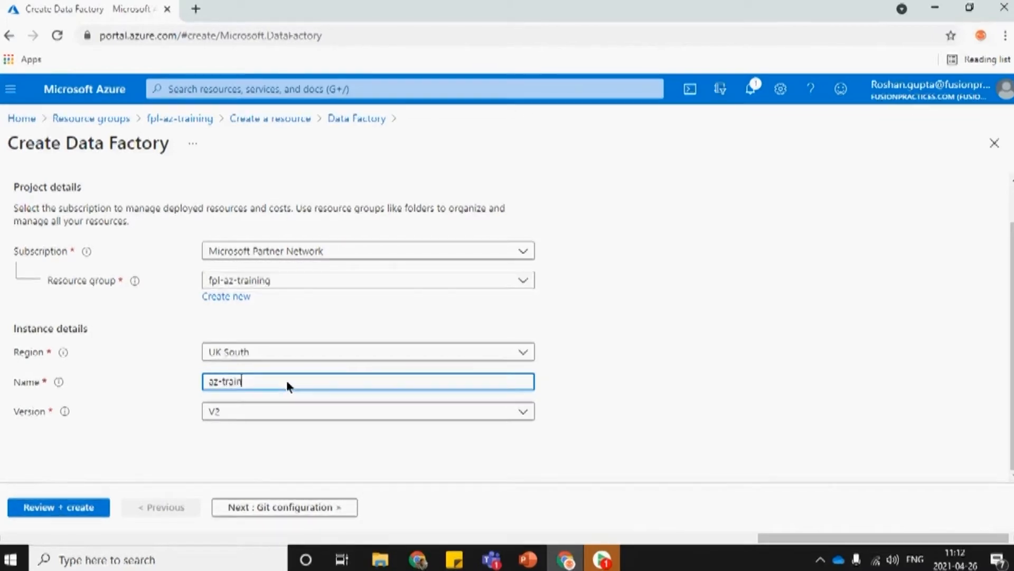
type("ing-adf")
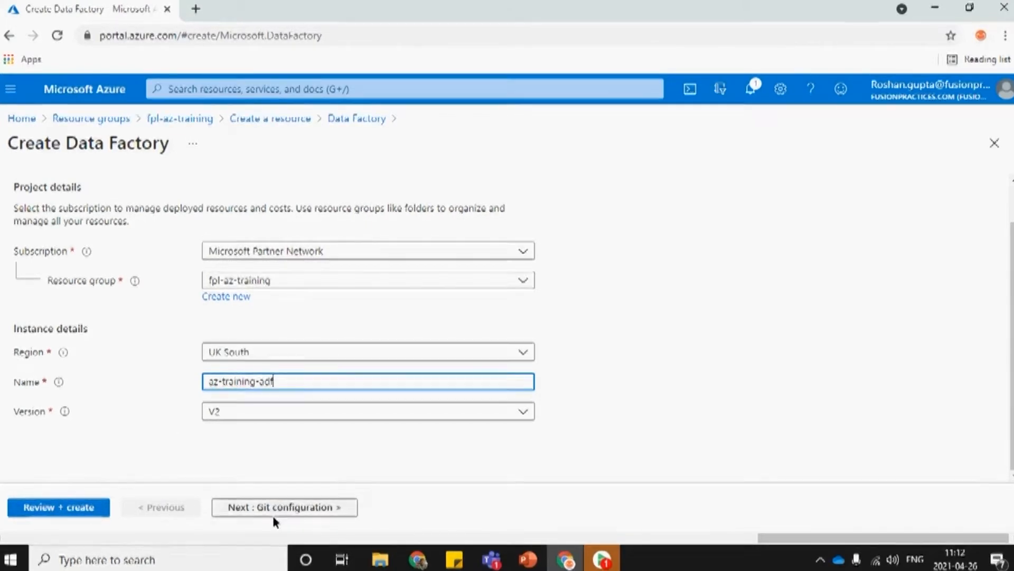
- Choose to configure Git later for the data factory and continue to its networking settings
left_click(238, 507)
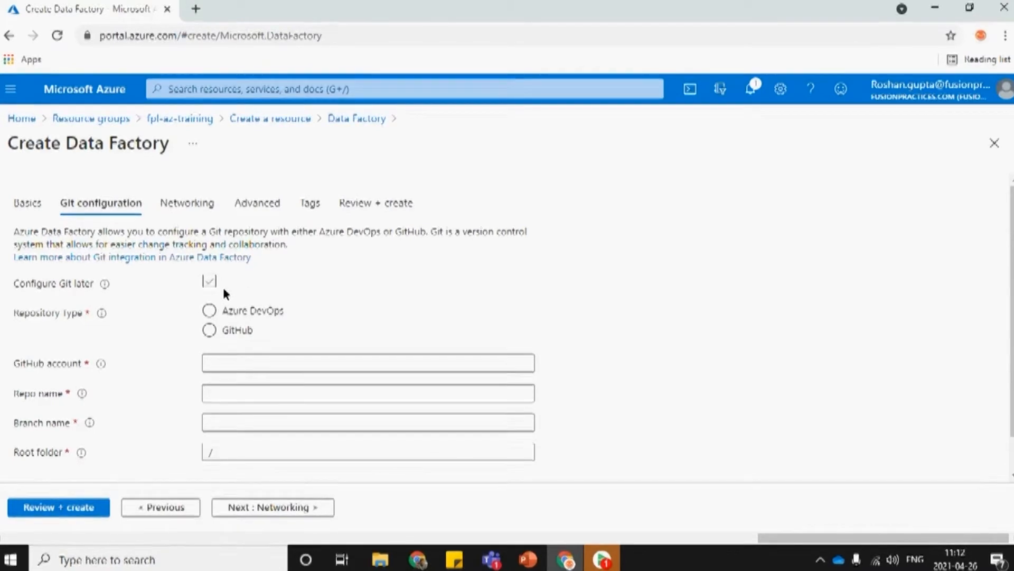
left_click(208, 280)
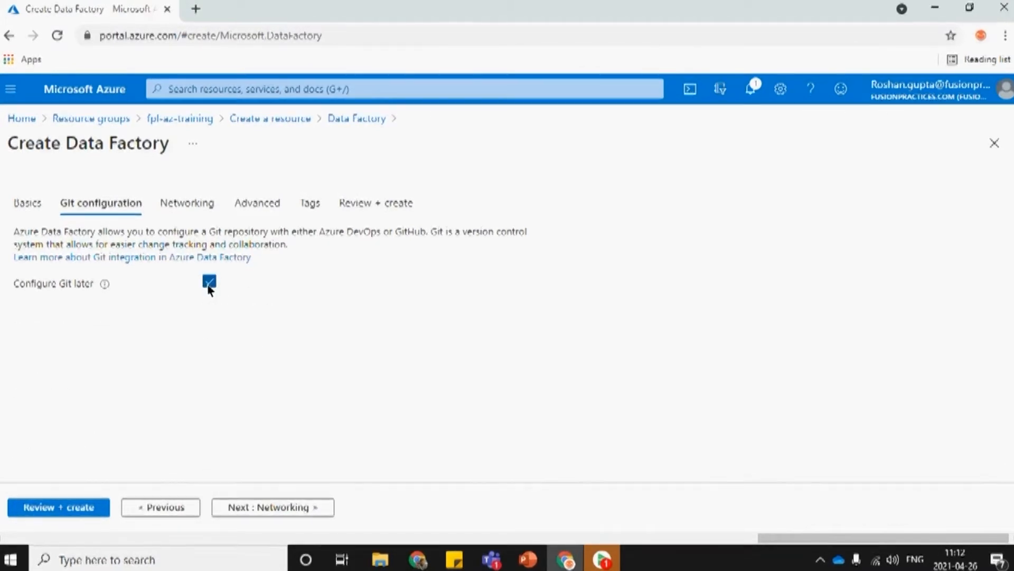
left_click(261, 508)
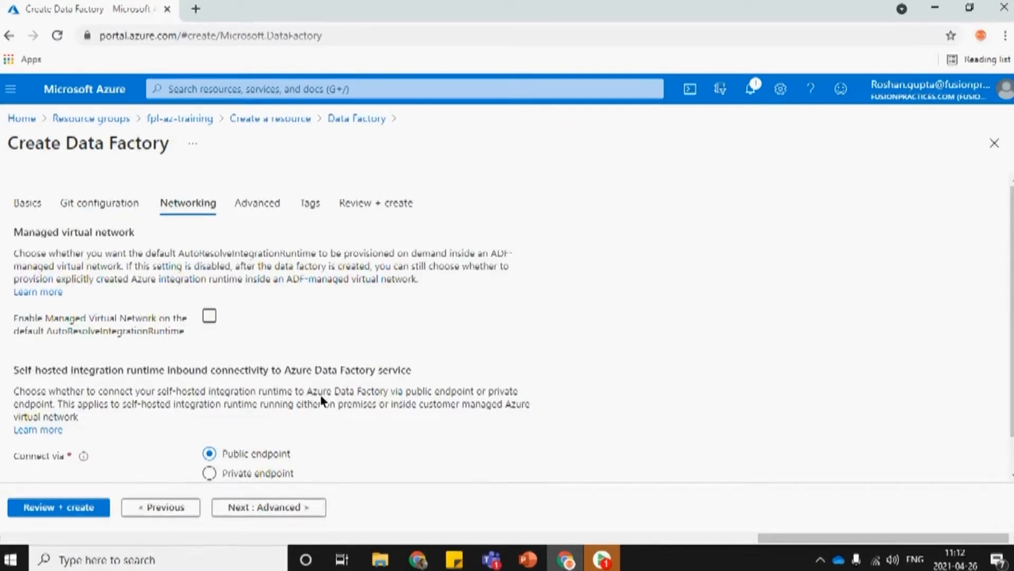
- Keep the data factory's default networking, encryption and tag settings, and create it
left_click(280, 508)
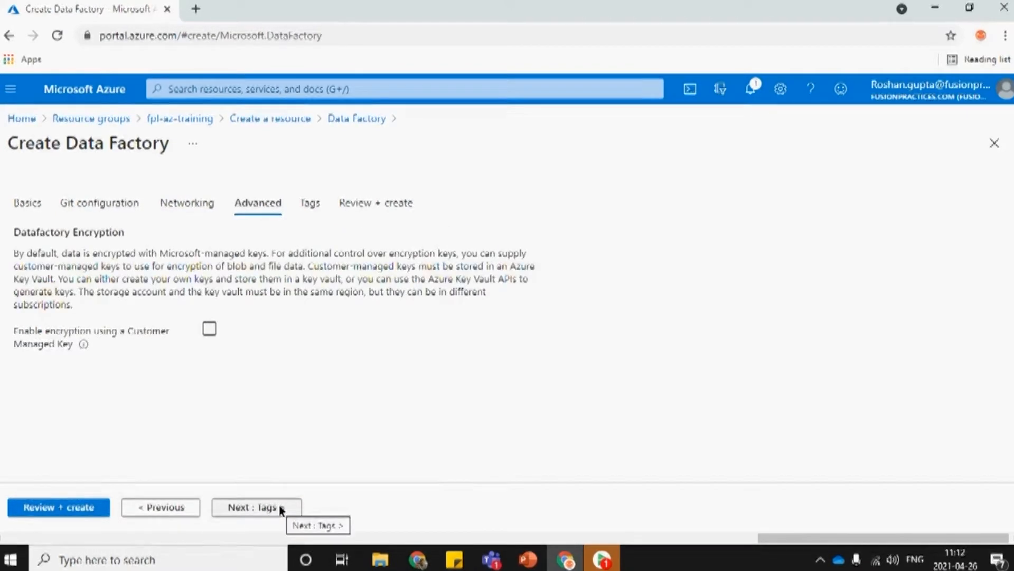
left_click(281, 508)
left_click(279, 507)
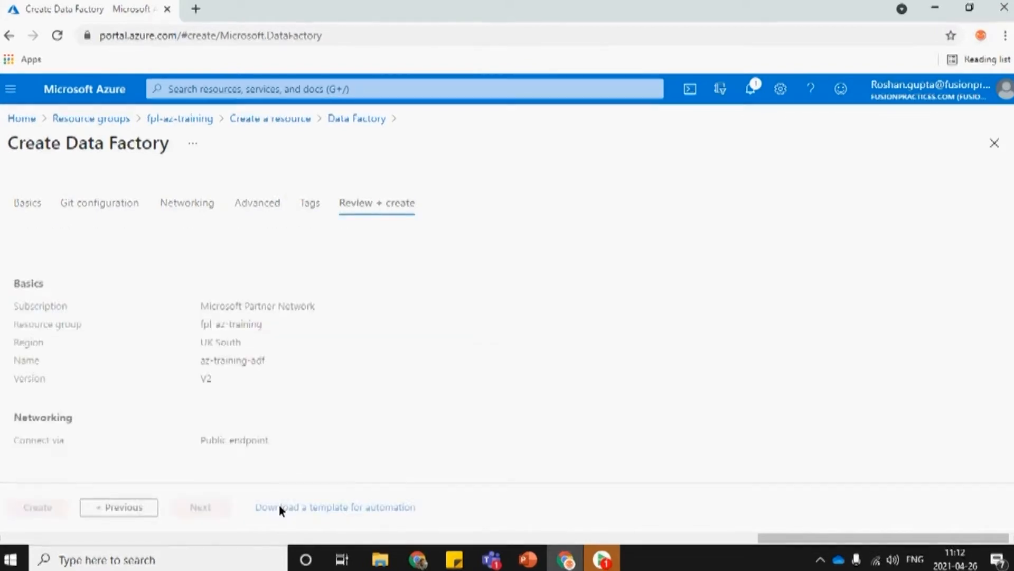
left_click(29, 510)
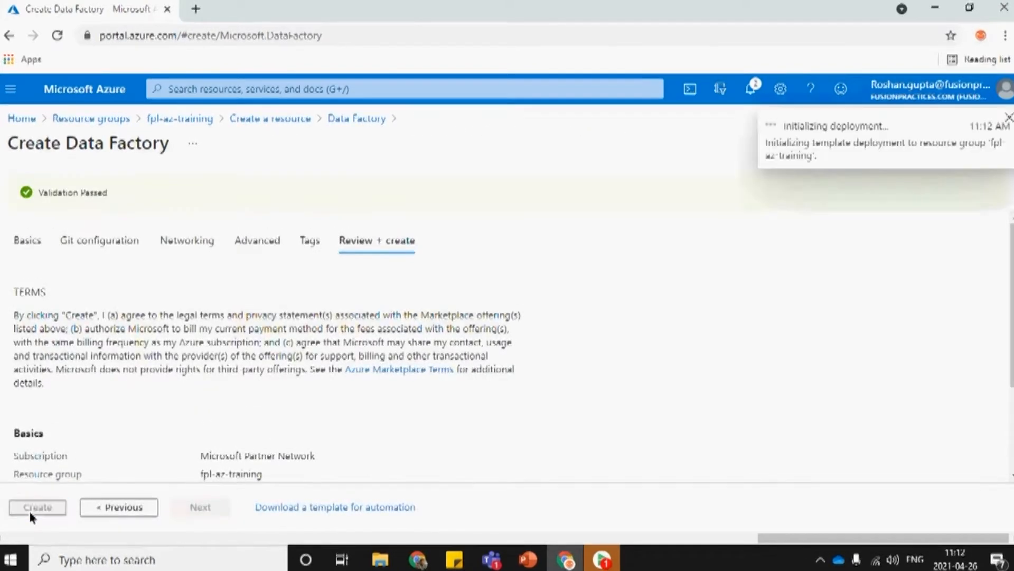
left_click_drag(37, 192, 101, 194)
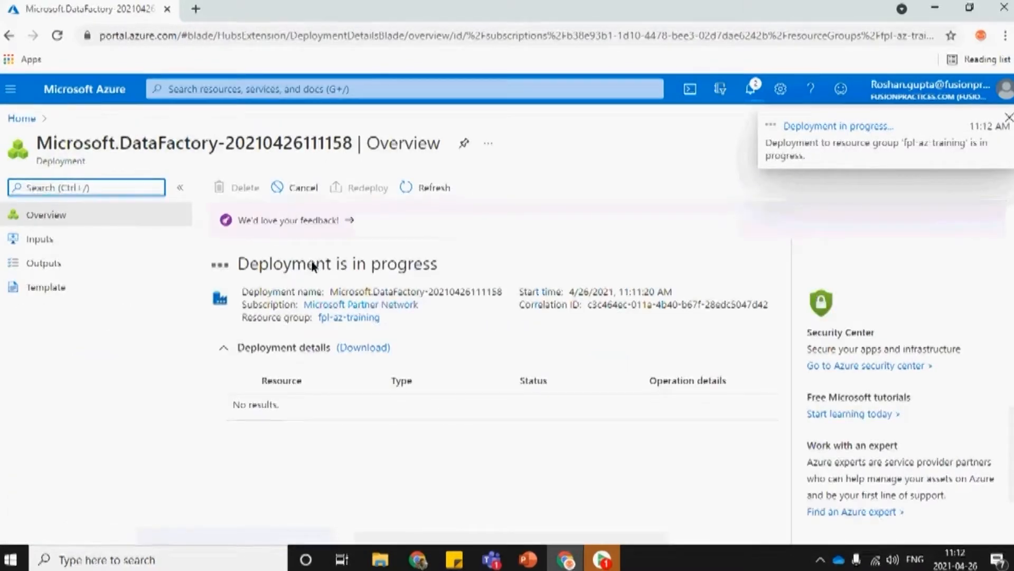
- Return to the fpl-az-training resource group from the portal home and refresh its resource list
left_click(28, 119)
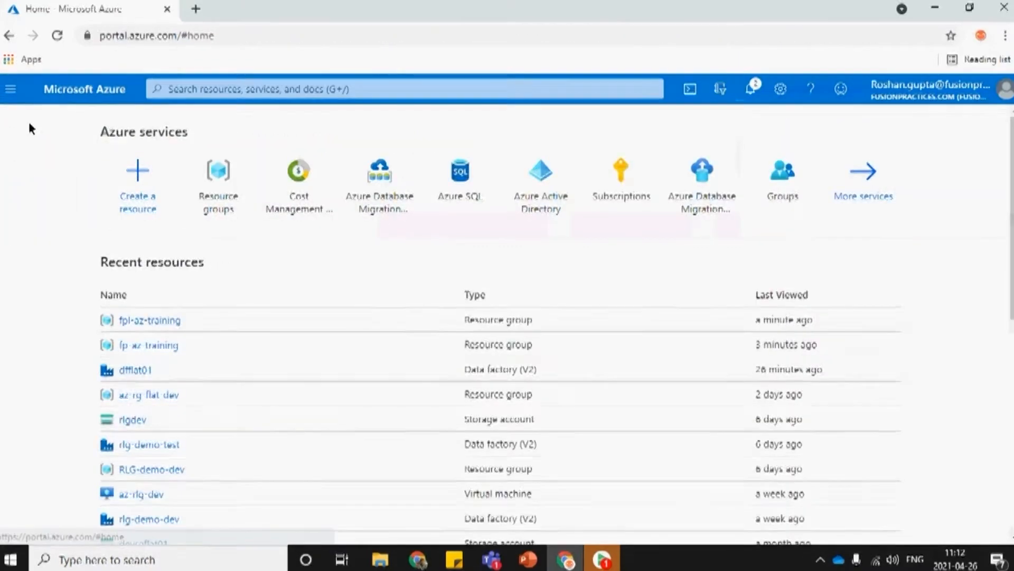
left_click(150, 320)
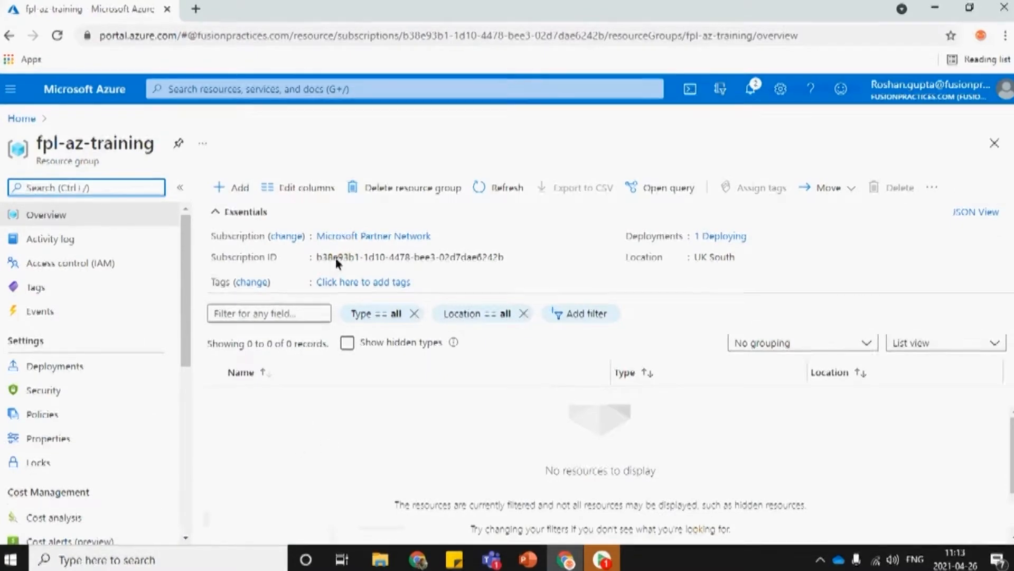
left_click(507, 188)
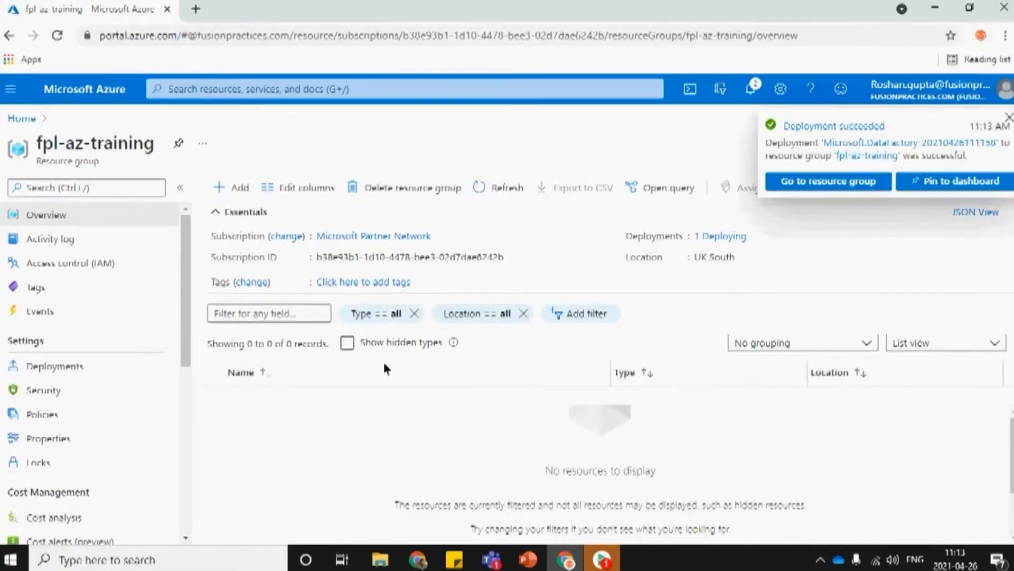
- Add another resource to the group by finding Storage account in the marketplace and starting its creation
left_click(218, 189)
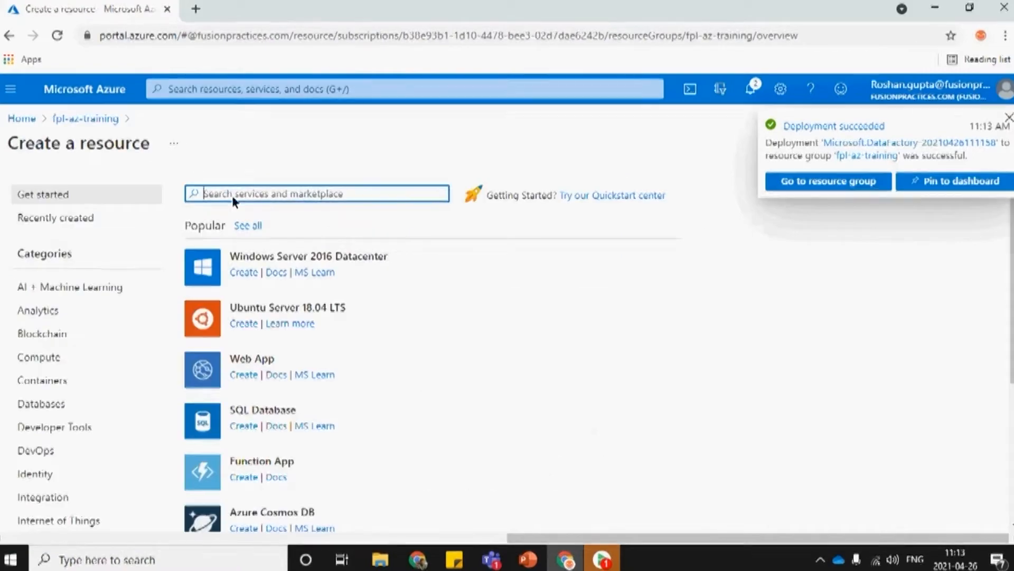
type("storage")
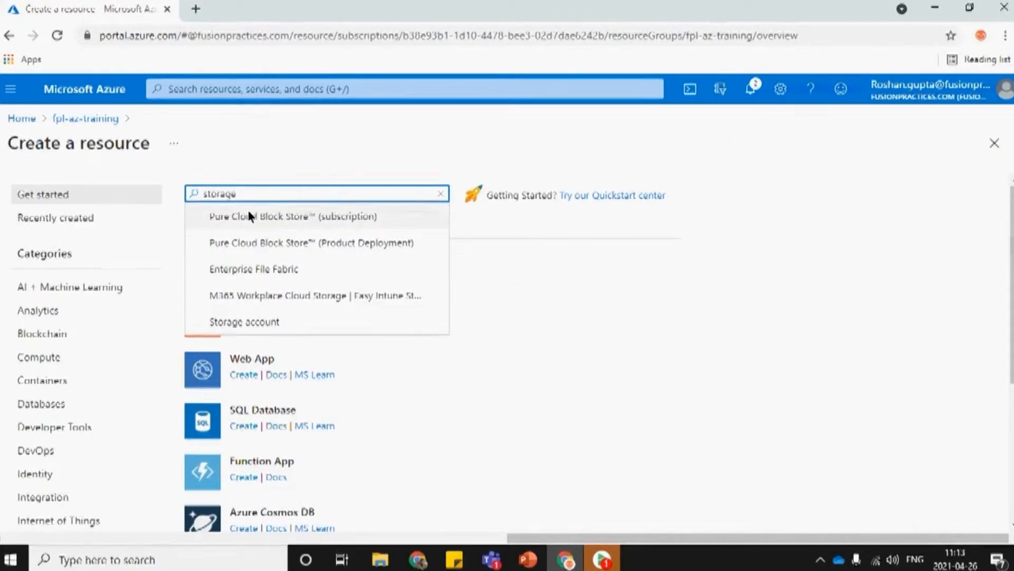
left_click(265, 319)
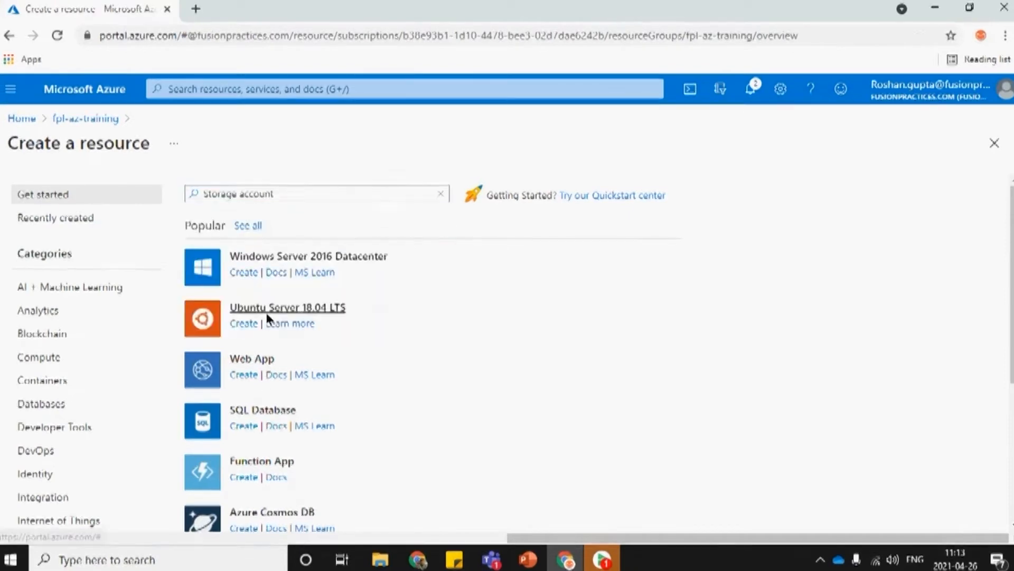
left_click(134, 258)
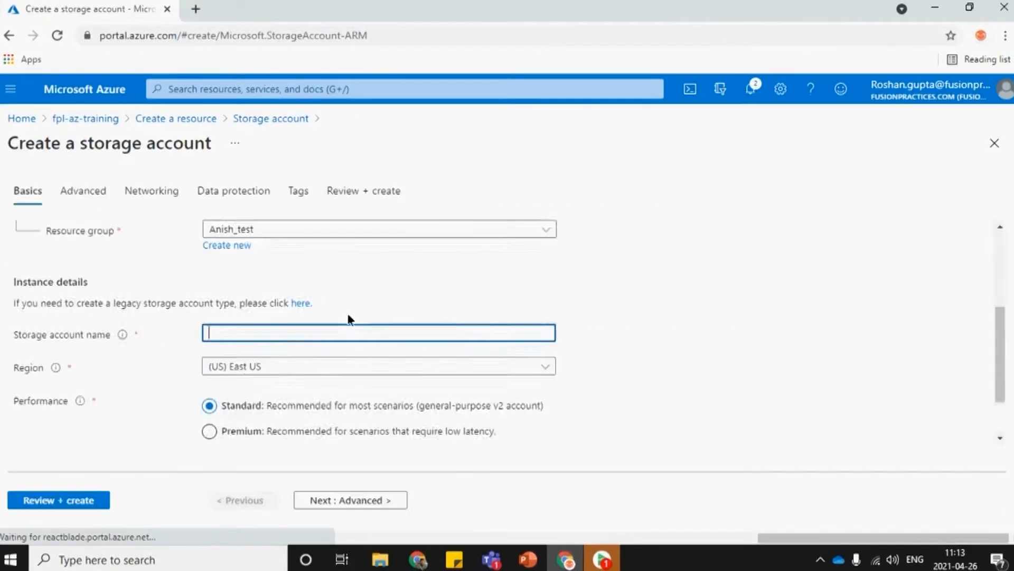
- Assign the new storage account to the fpl-az-training resource group
left_click(264, 231)
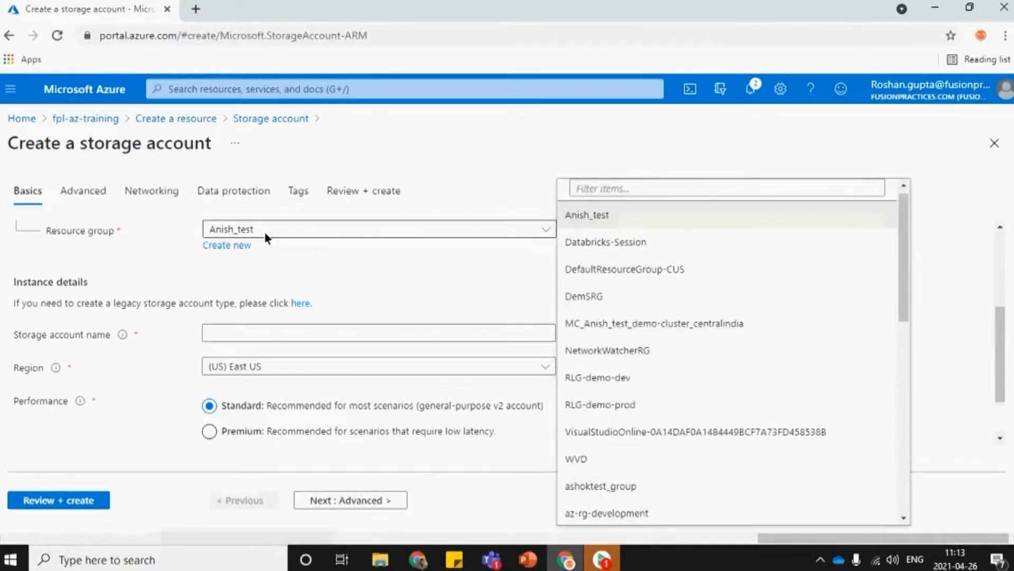
scroll(685, 418, "down", 8)
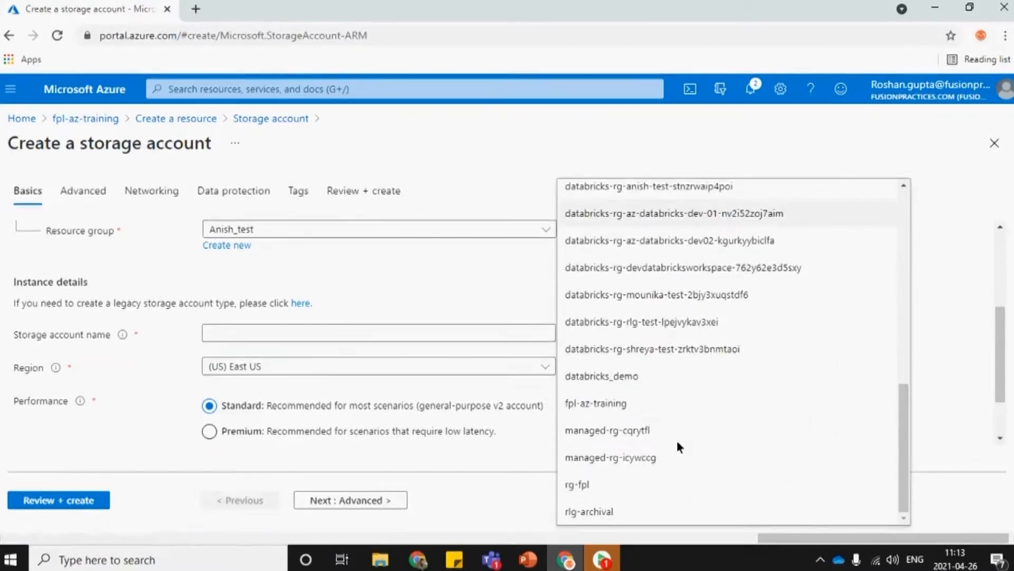
left_click(624, 403)
left_click(233, 335)
type("storagetr")
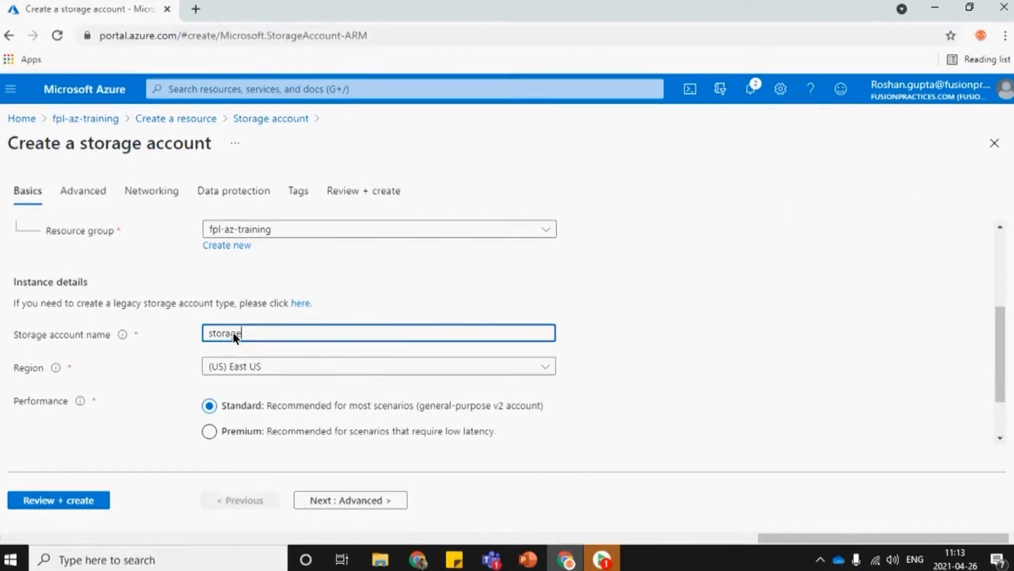
key("BackSpace")
key("BackSpace")
key("BackSpace")
key("BackSpace")
key("BackSpace")
key("BackSpace")
key("BackSpace")
key("BackSpace")
key("BackSpace")
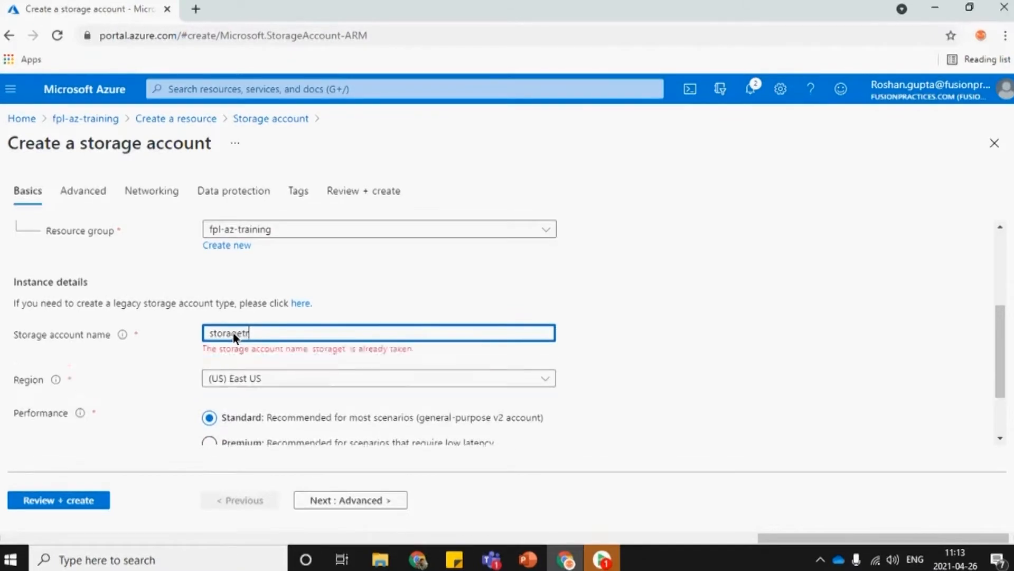
- Name the storage account fptrainingsa
type("t")
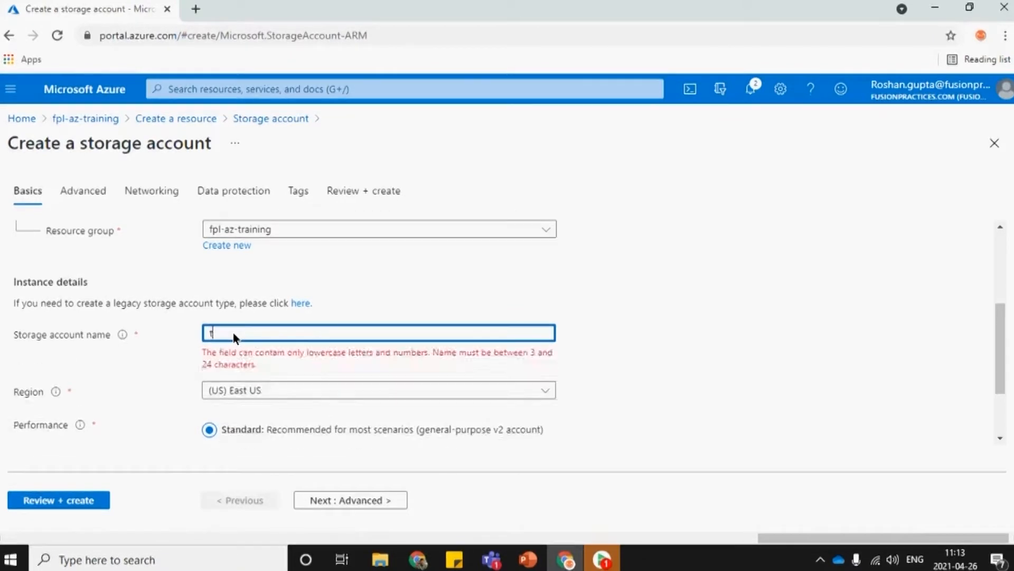
type("rainingsa")
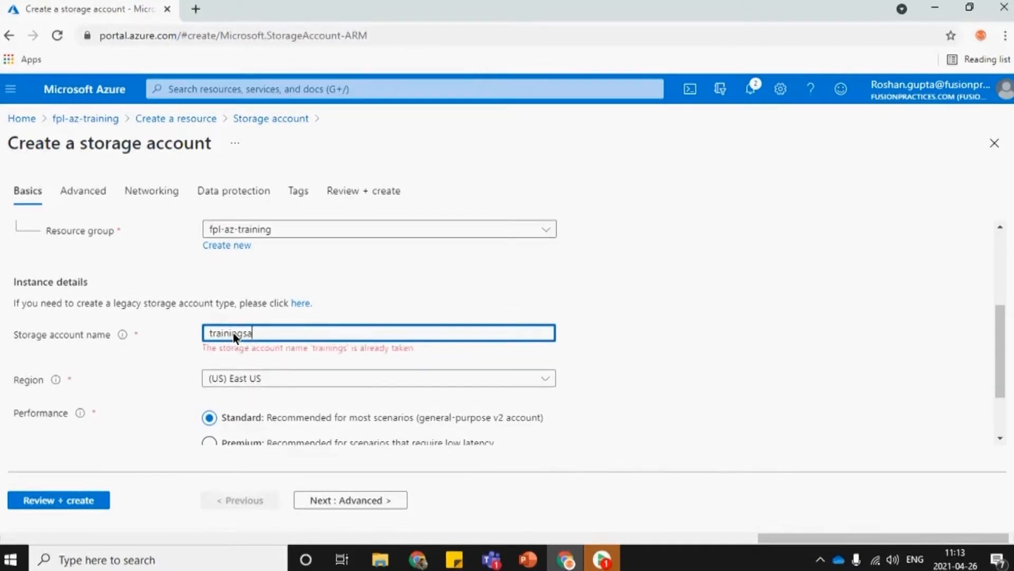
key("Home")
type("fp")
- Set the storage account's region to (Europe) UK South
left_click(264, 370)
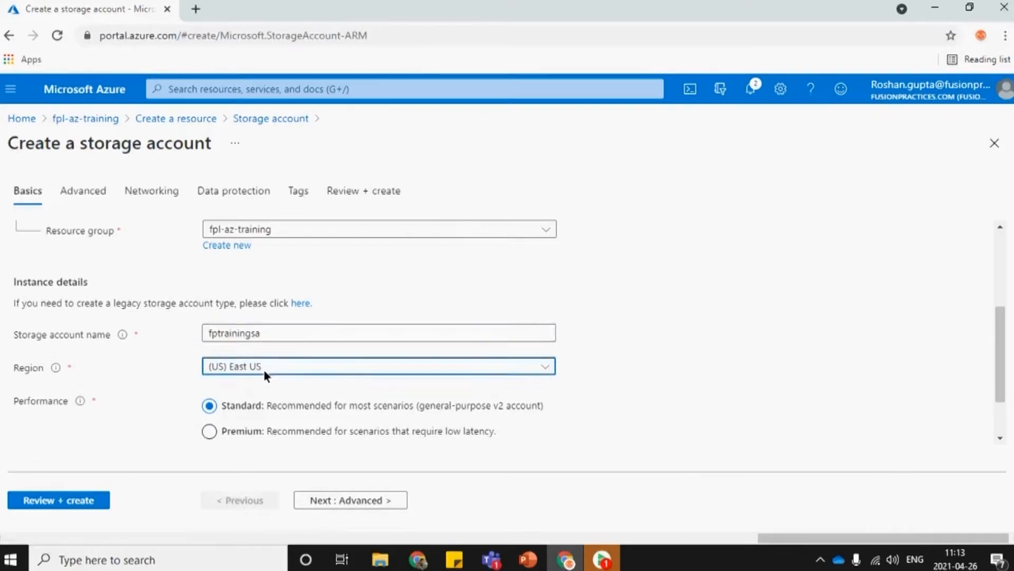
scroll(633, 367, "up", 10)
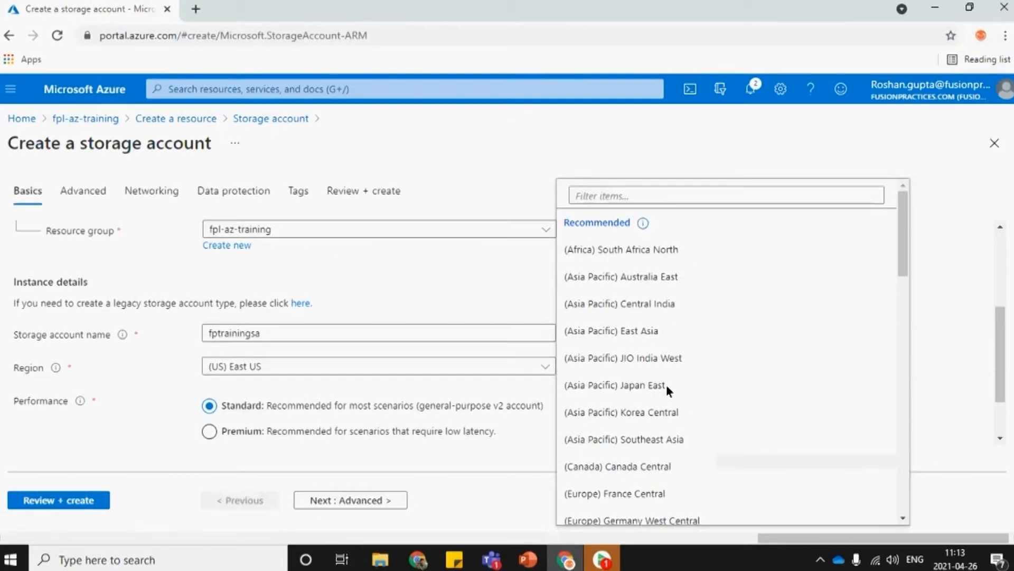
scroll(666, 385, "down", 1)
scroll(667, 384, "down", 10)
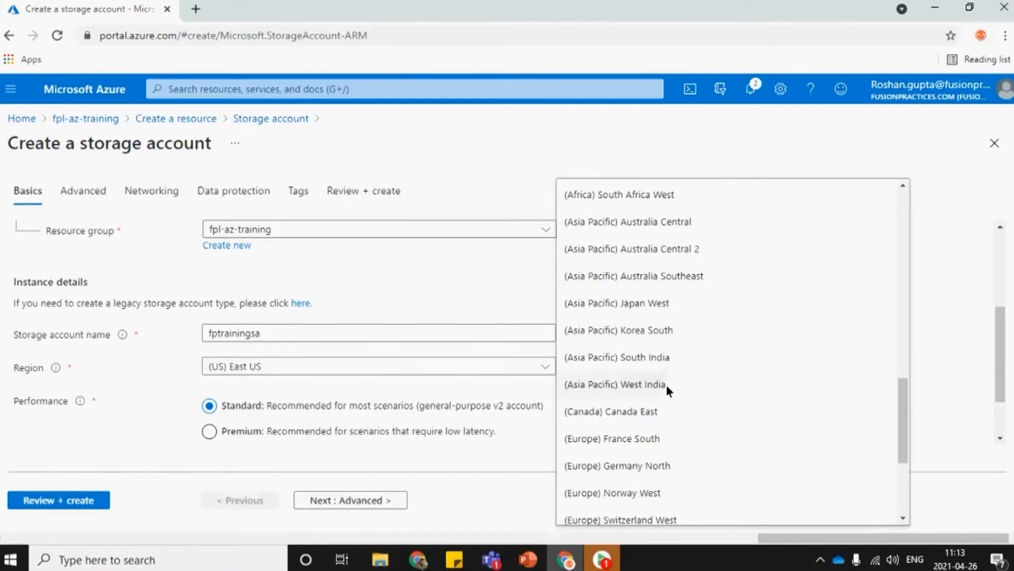
left_click_drag(903, 413, 891, 363)
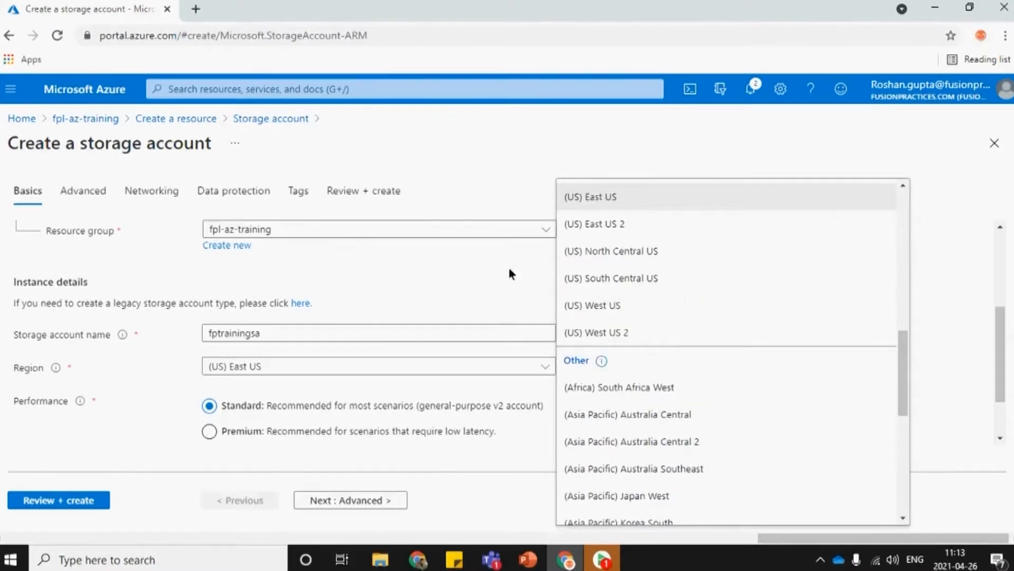
scroll(666, 339, "up", 1)
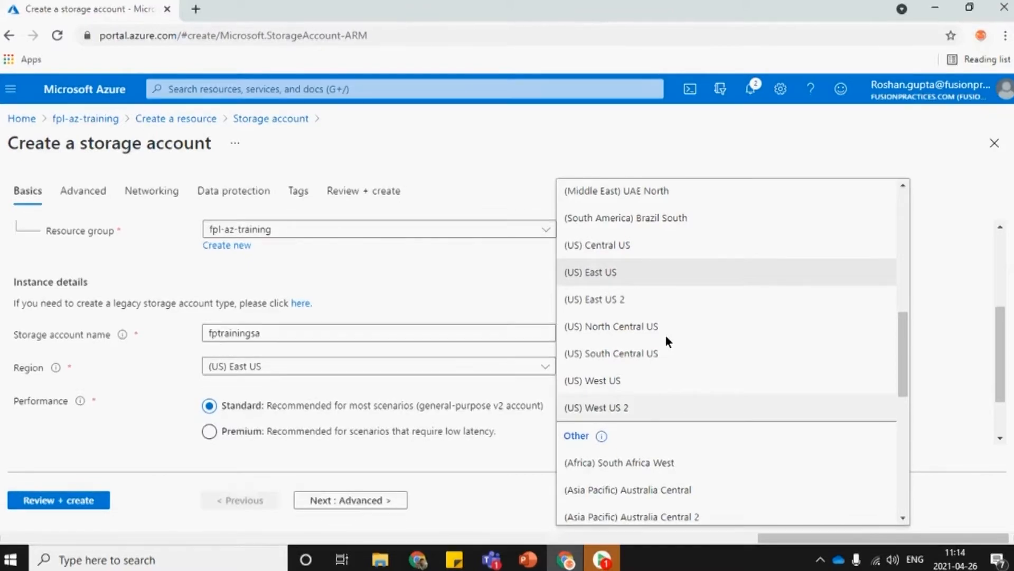
scroll(665, 337, "up", 3)
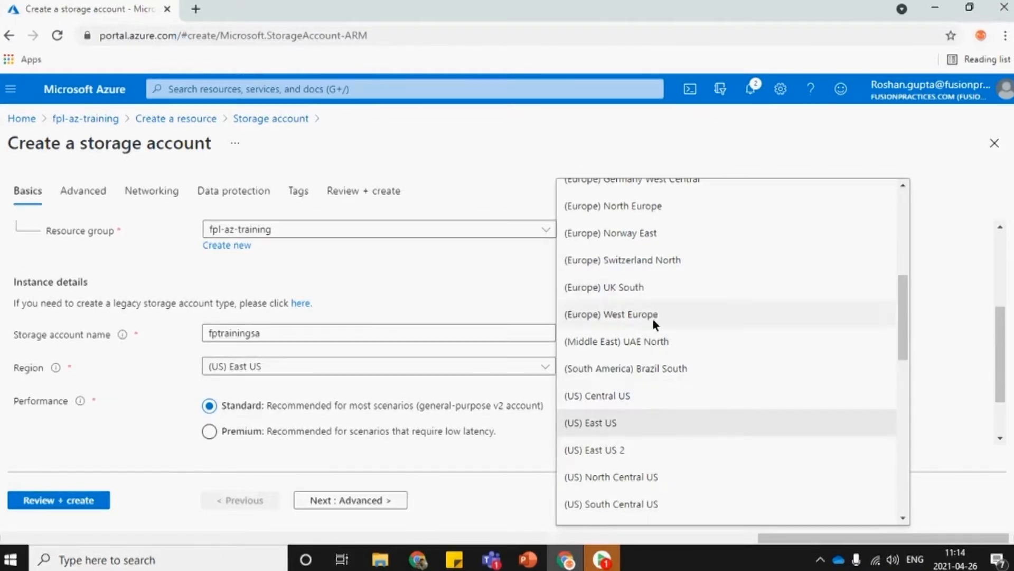
left_click(648, 287)
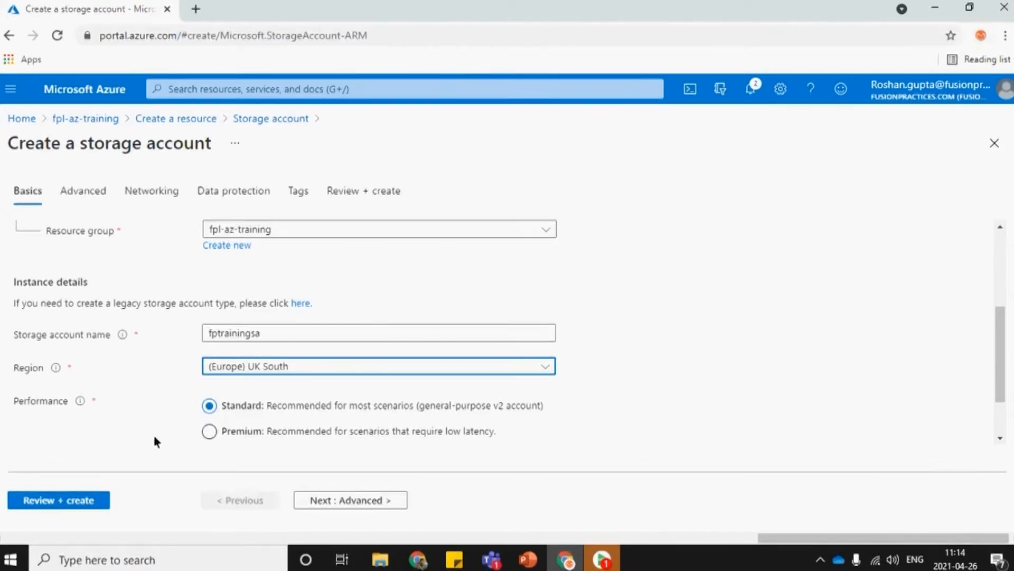
- Keep the default advanced, networking, data protection and tag settings, and create the storage account after reviewing its summary
left_click(312, 500)
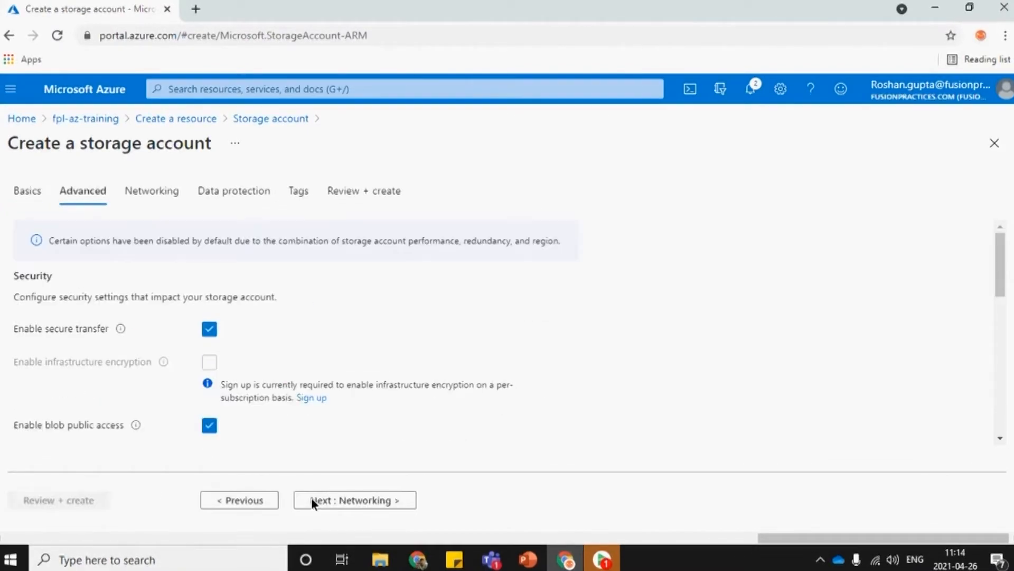
left_click(327, 502)
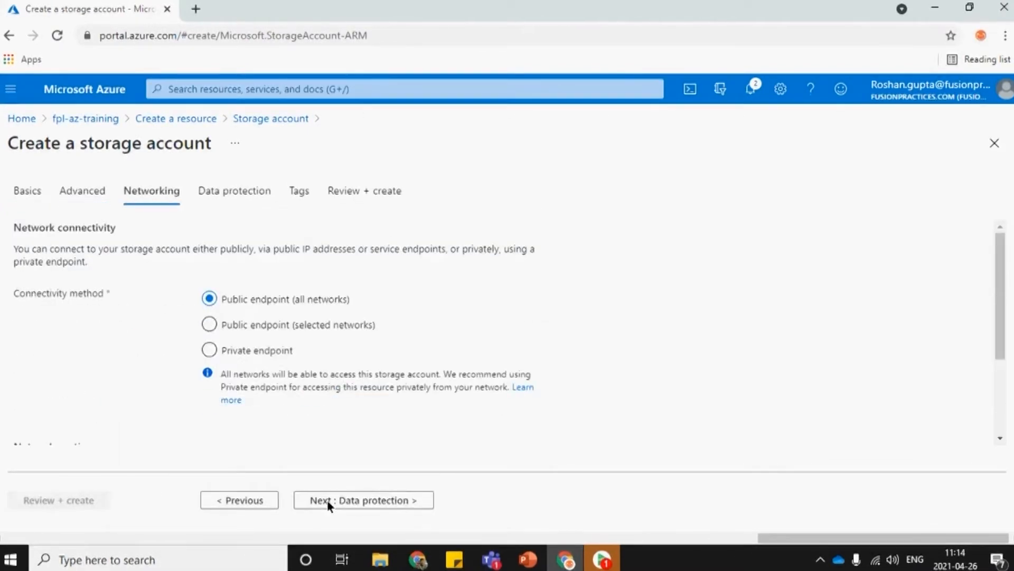
left_click(327, 501)
left_click(329, 501)
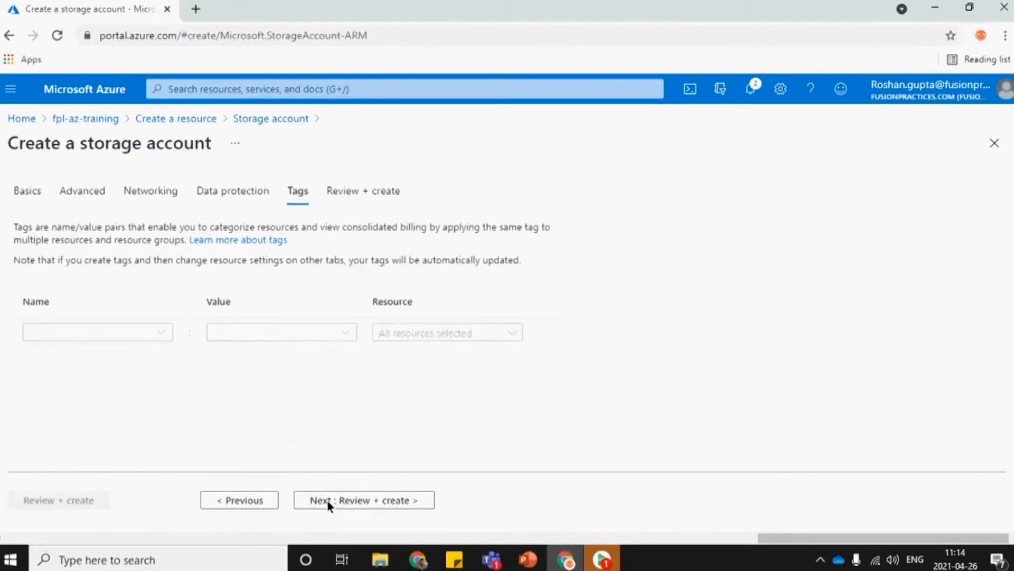
left_click(328, 501)
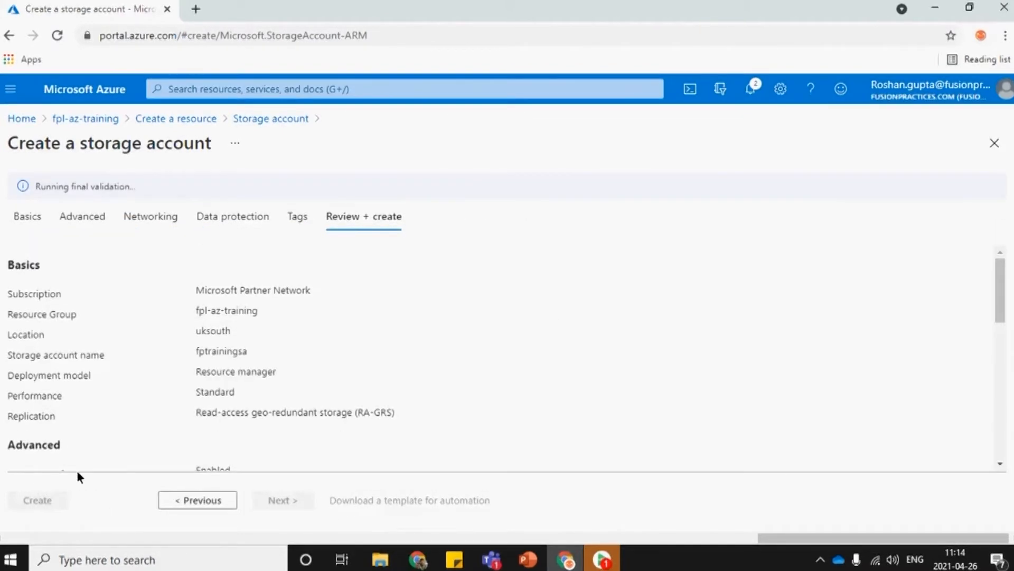
scroll(120, 372, "down", 7)
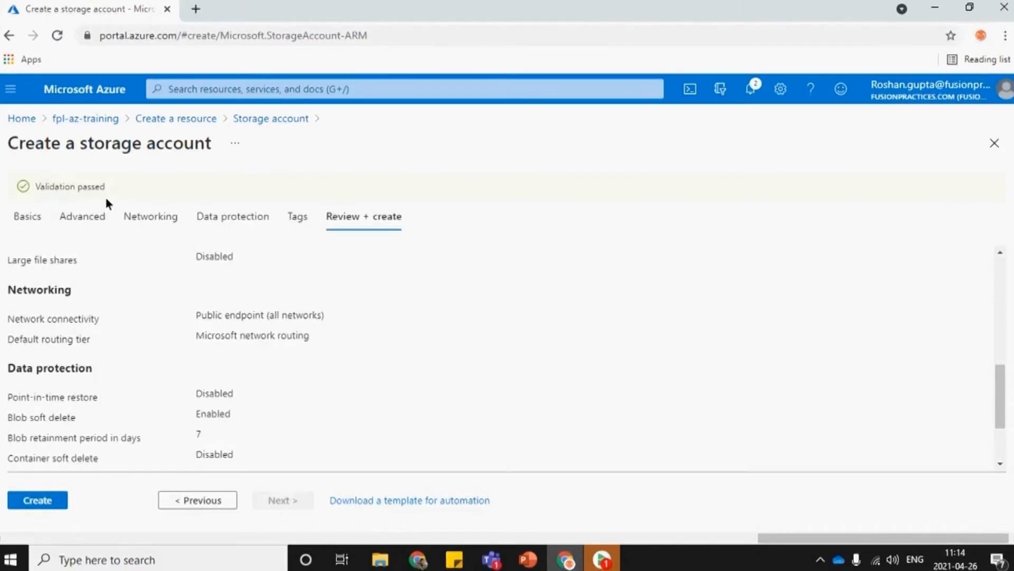
left_click(46, 499)
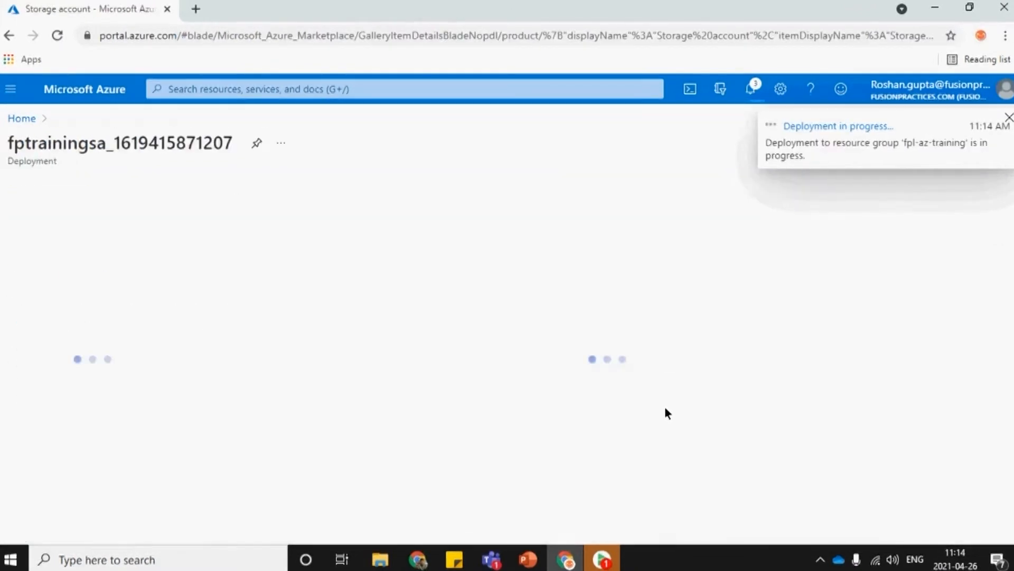
- Return to the portal home and reopen the fpl-az-training resource group's overview
left_click(19, 119)
left_click(150, 320)
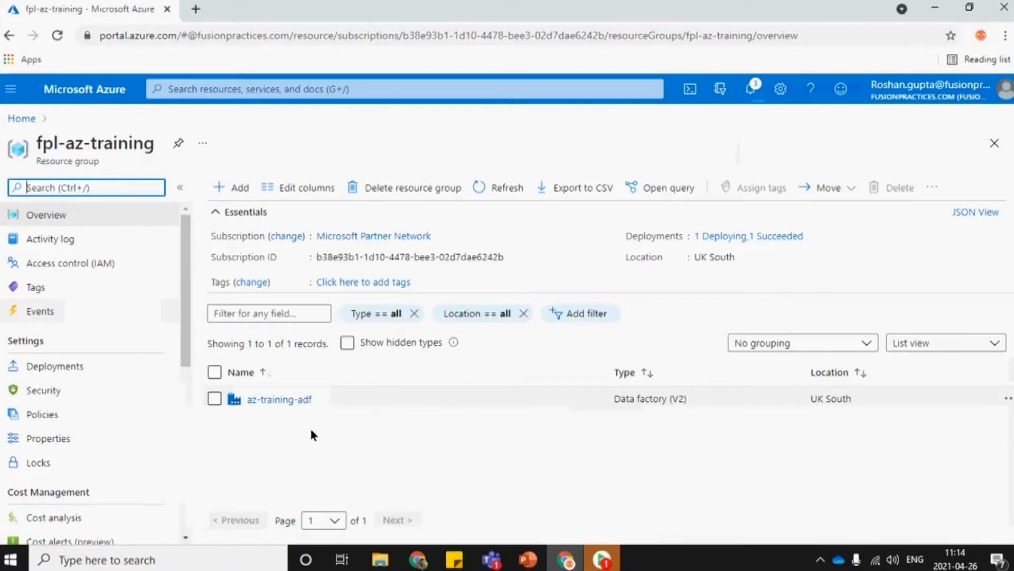
left_click_drag(325, 398, 246, 398)
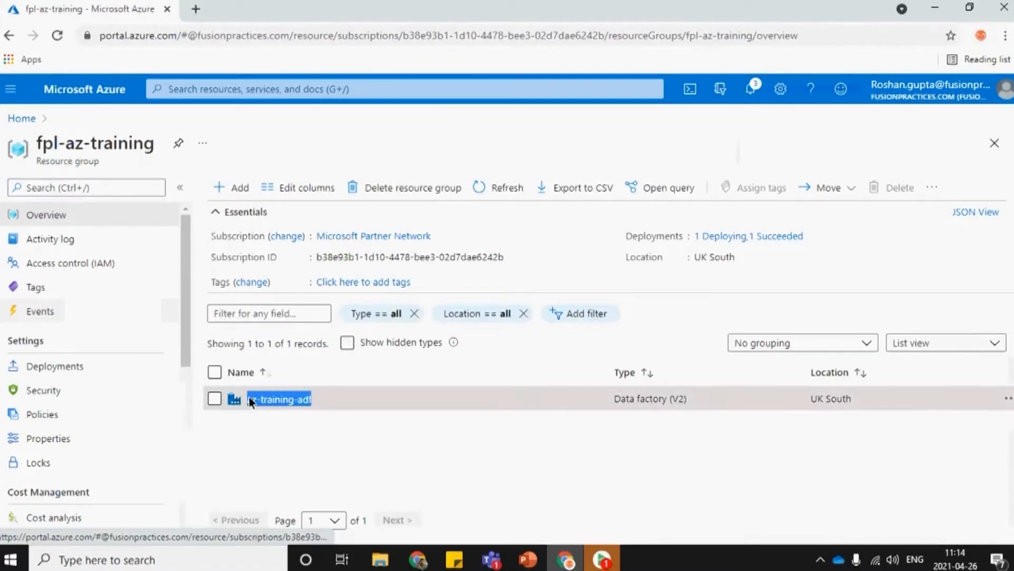
left_click(413, 464)
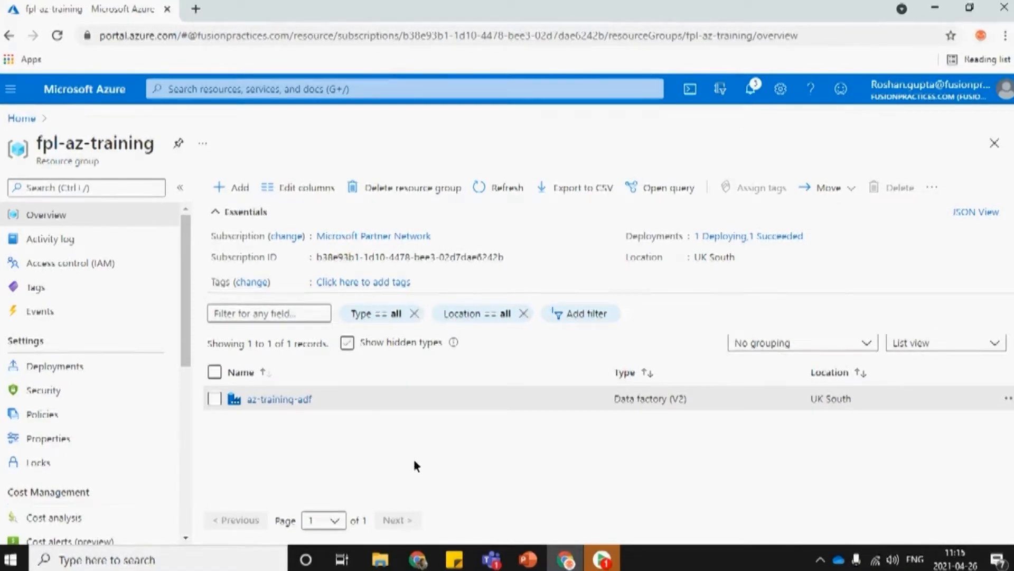
- Refresh the group's resource list and open the az-training-adf data factory
left_click(496, 190)
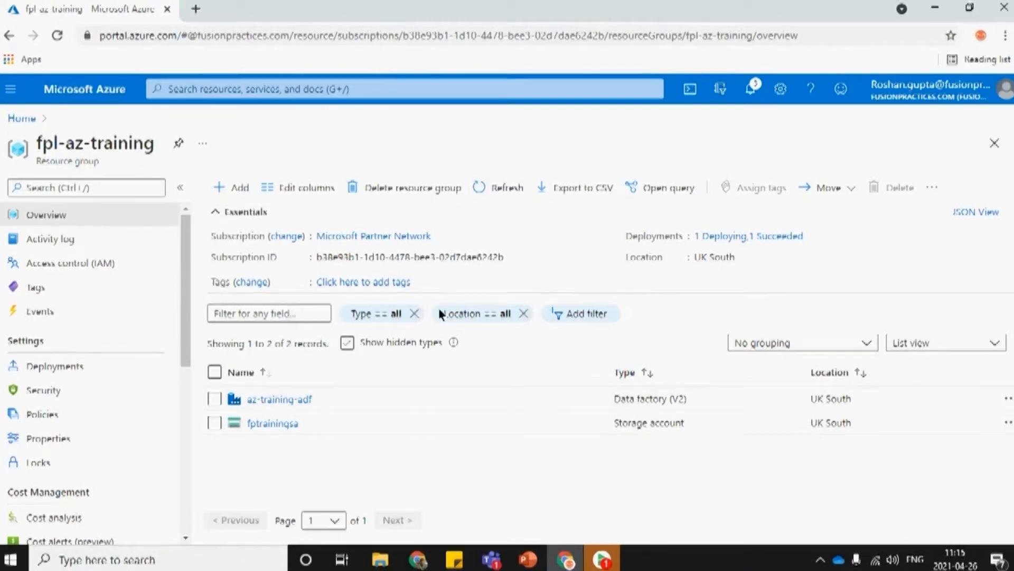
left_click(301, 404)
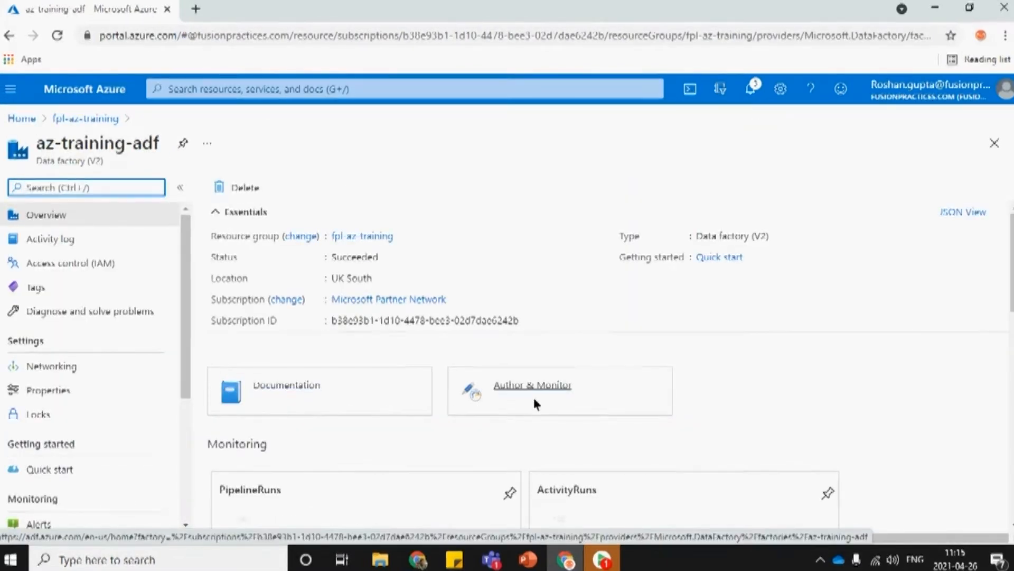
- Launch the az-training-adf authoring studio, check the fptrainingsa storage account in the fpl-az-training resource group, and open the factory's authoring workspace
left_click(547, 396)
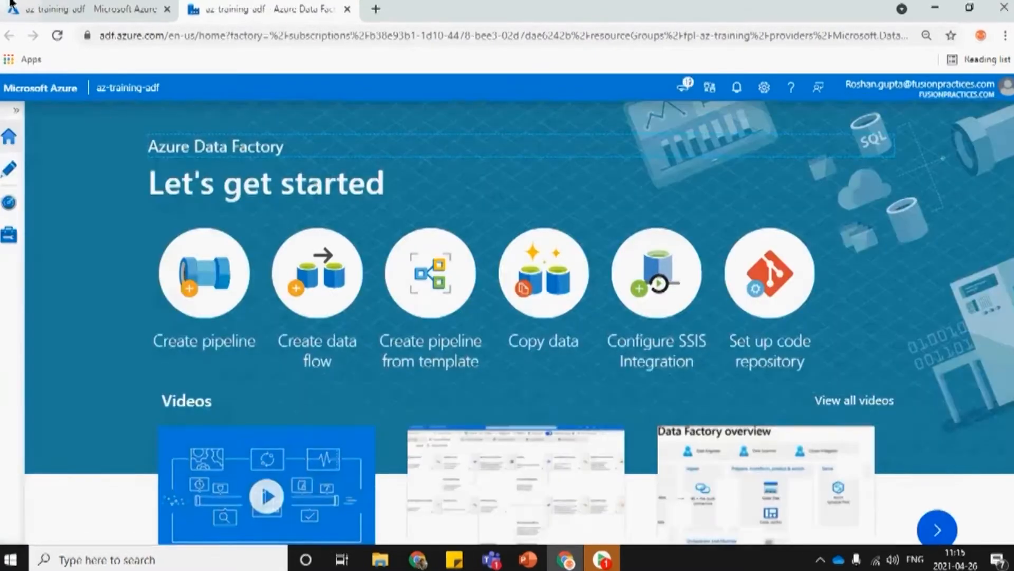
left_click(25, 13)
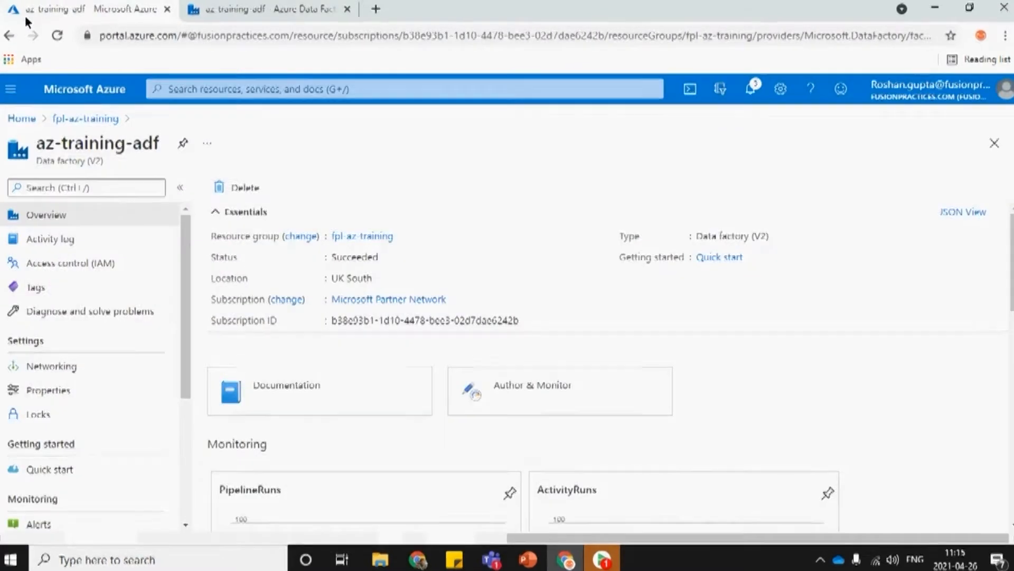
left_click(116, 120)
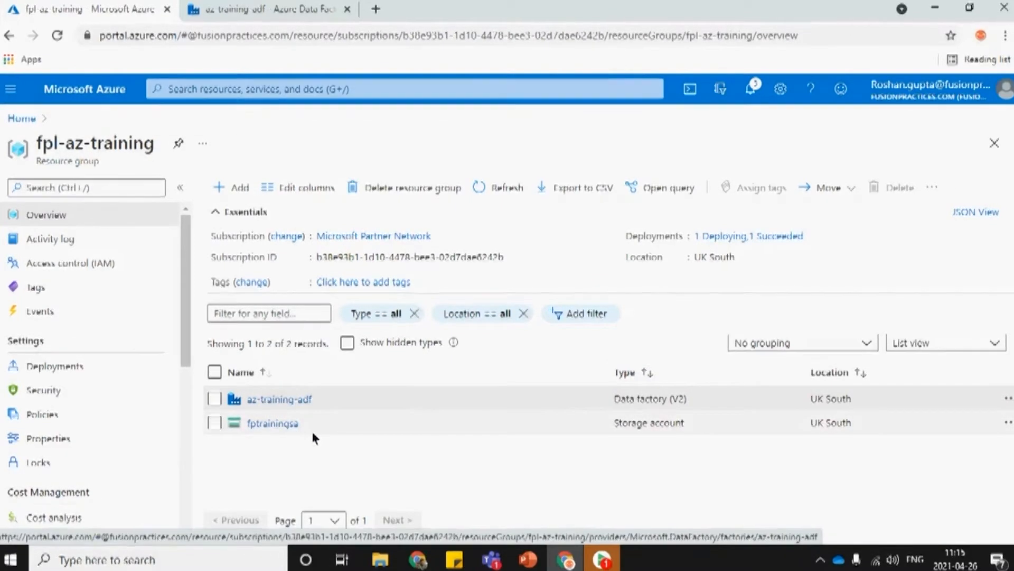
left_click_drag(313, 426, 249, 422)
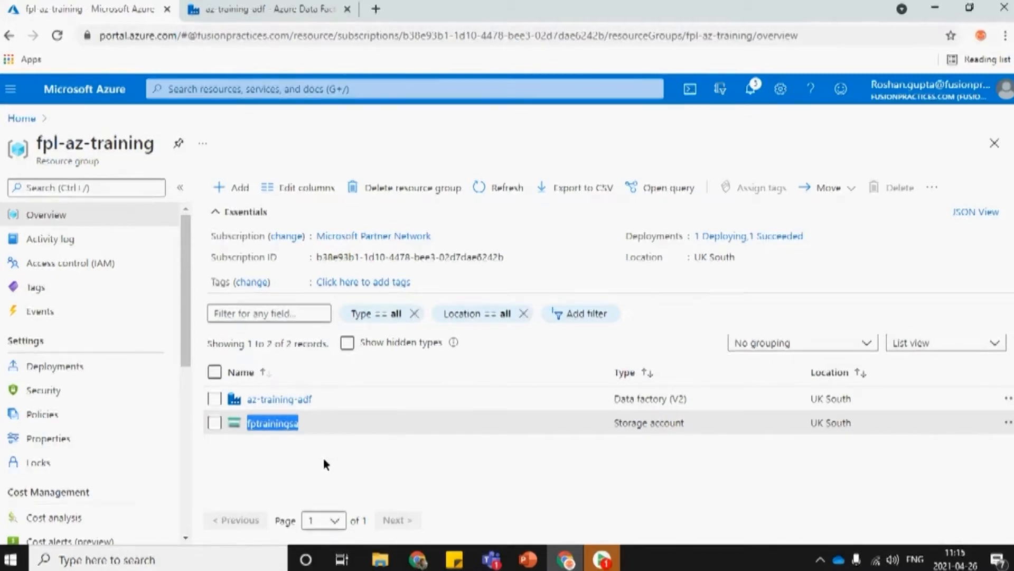
left_click(613, 422)
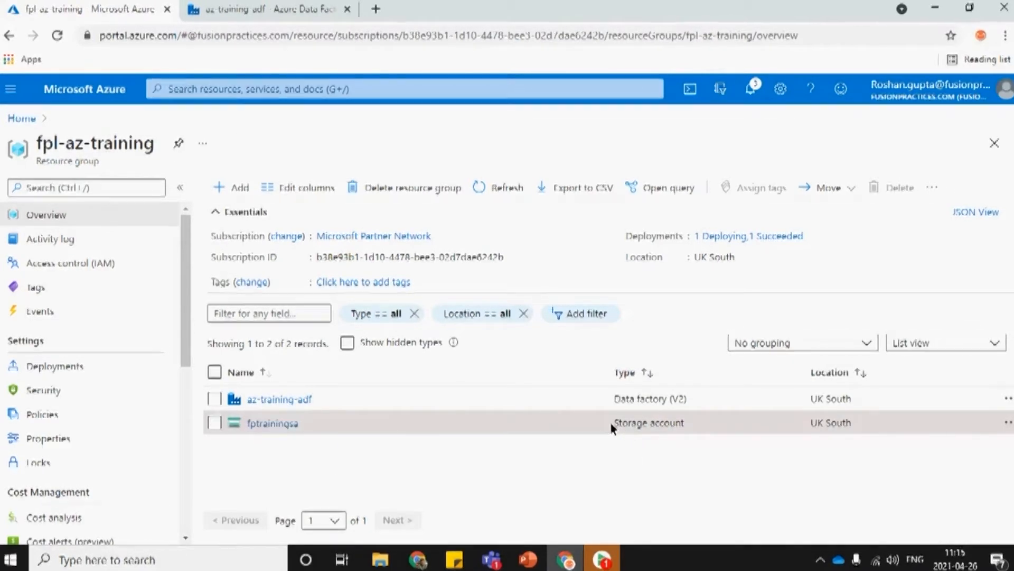
left_click(241, 7)
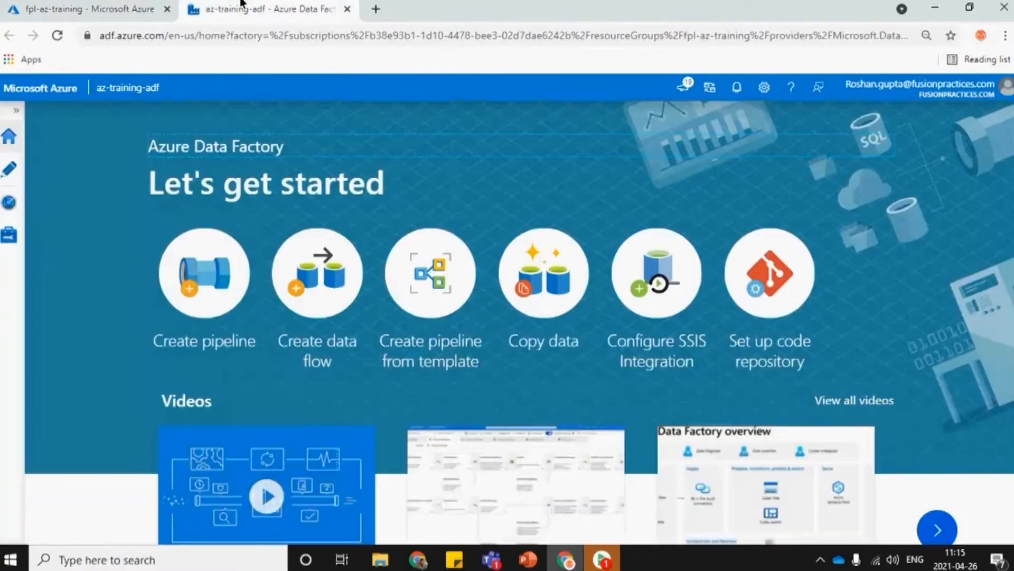
left_click(4, 182)
- Examine the fptrainingsa storage account's entry in the fpl-az-training resource group and return to the data factory's authoring workspace
left_click(107, 7)
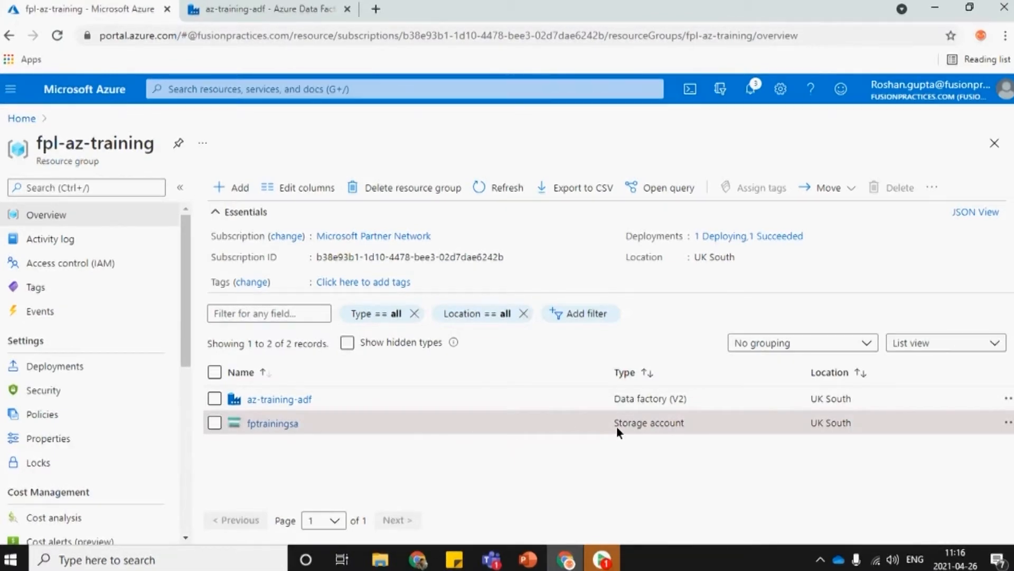
left_click_drag(619, 423, 619, 426)
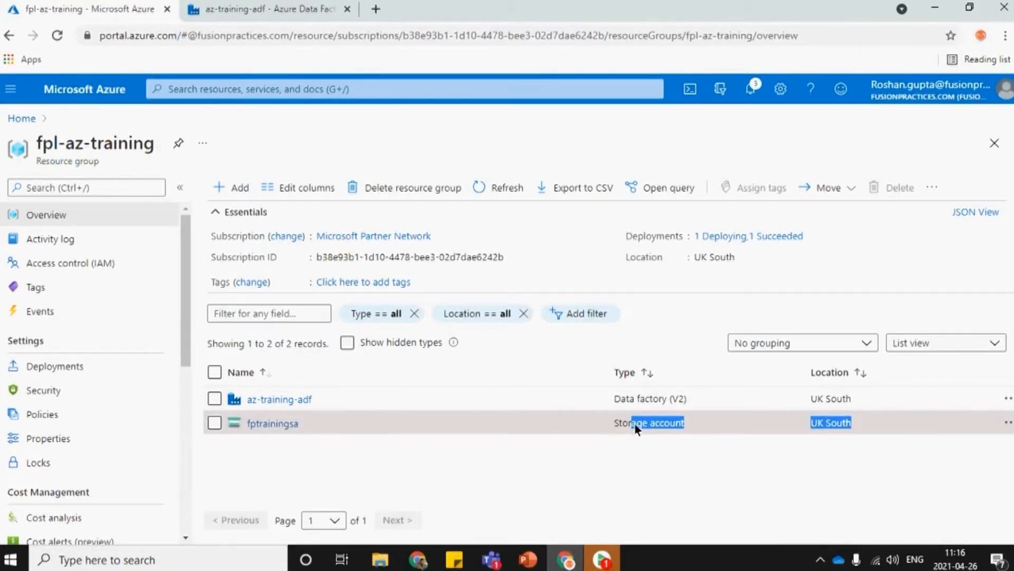
left_click_drag(315, 418, 249, 424)
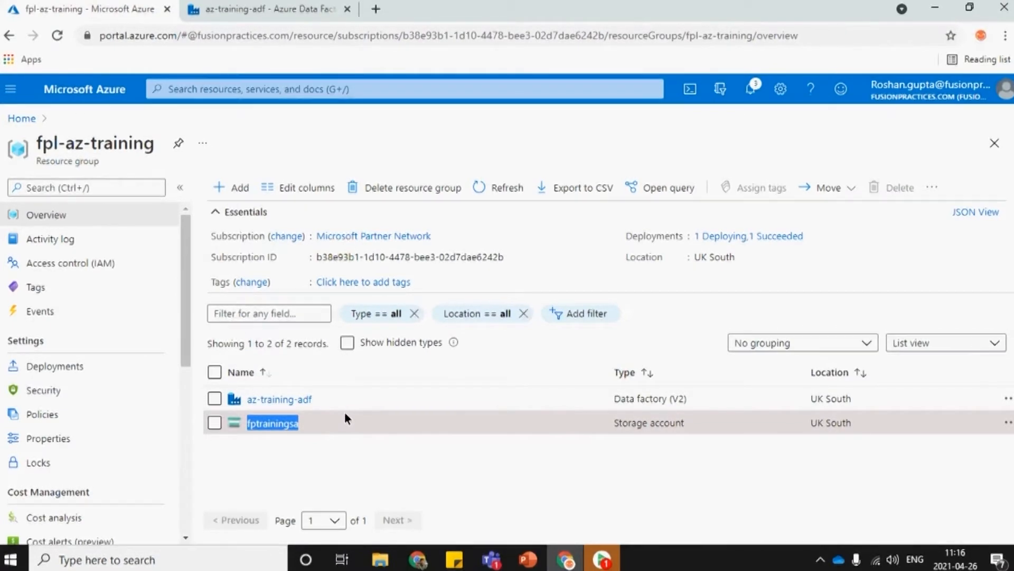
left_click(307, 426)
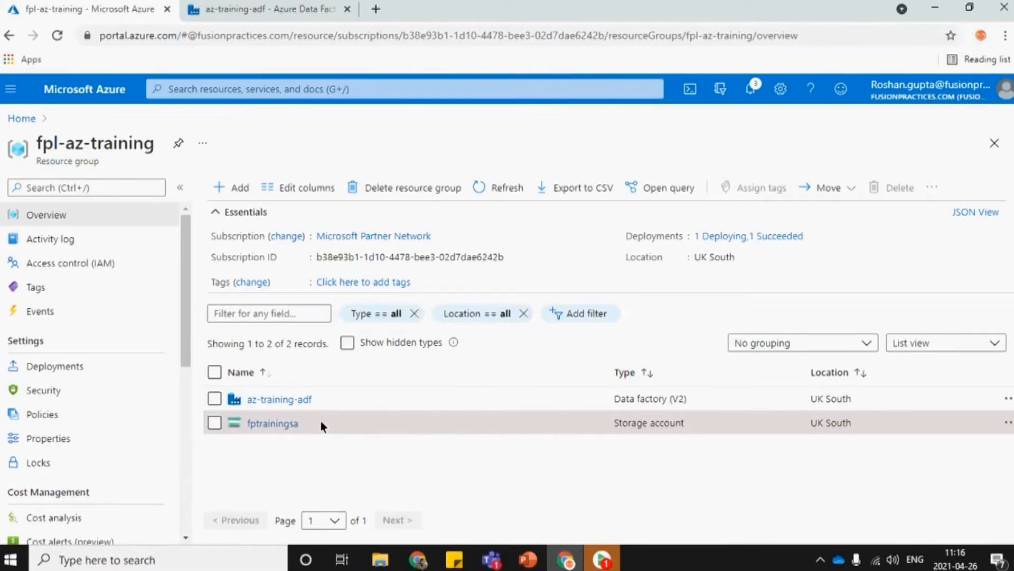
left_click_drag(306, 422, 246, 423)
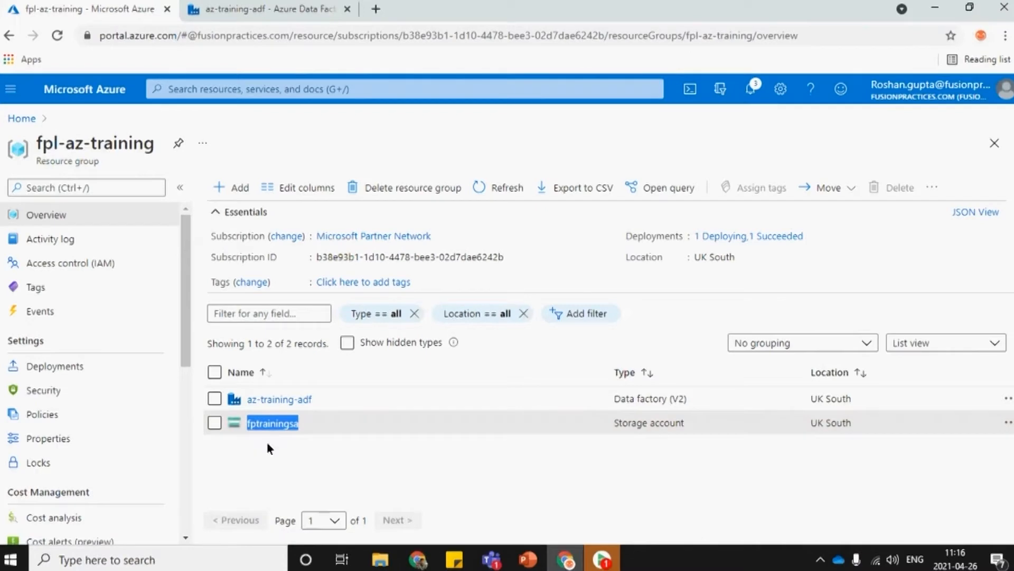
left_click(261, 9)
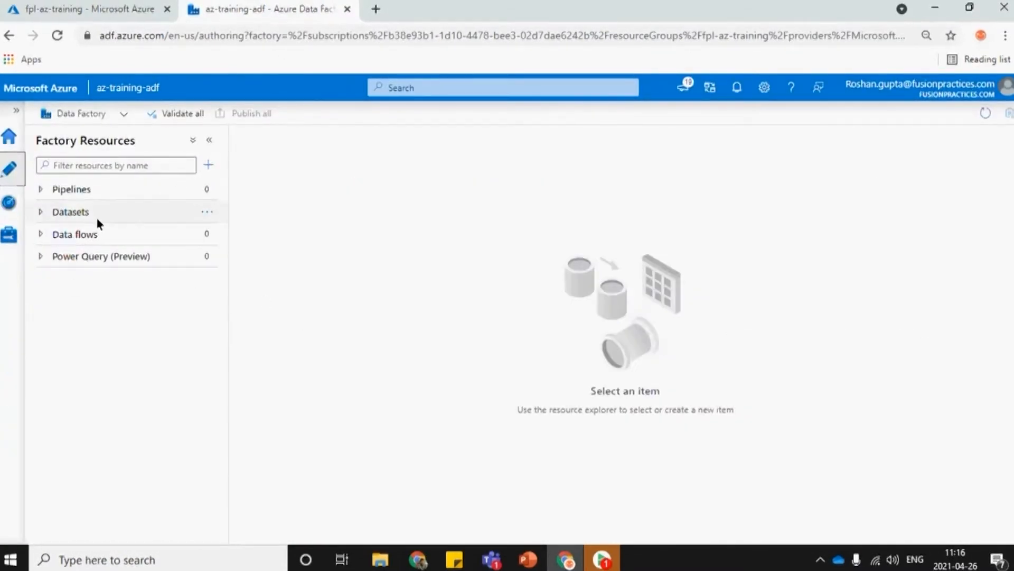
left_click(112, 7)
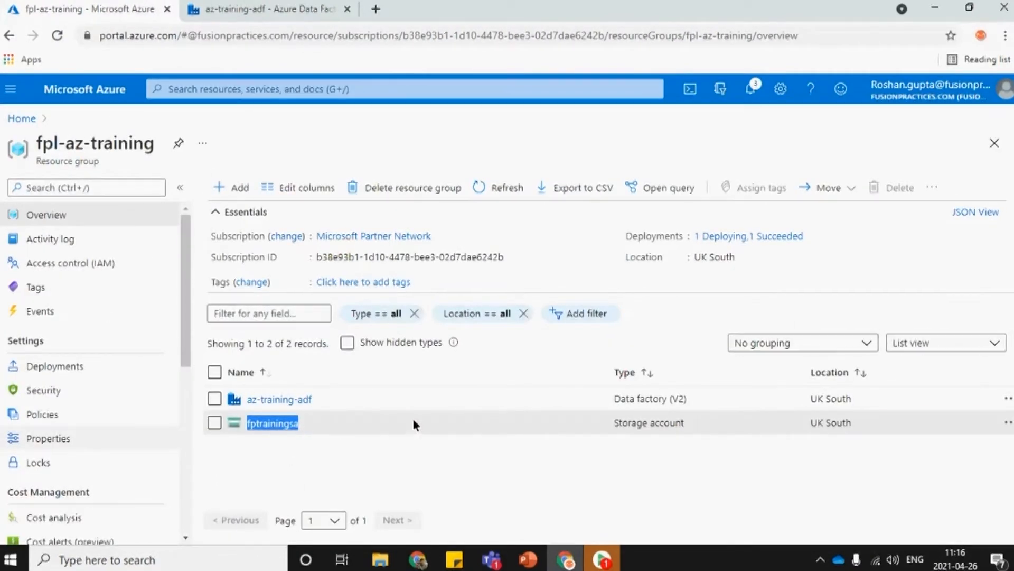
left_click(260, 11)
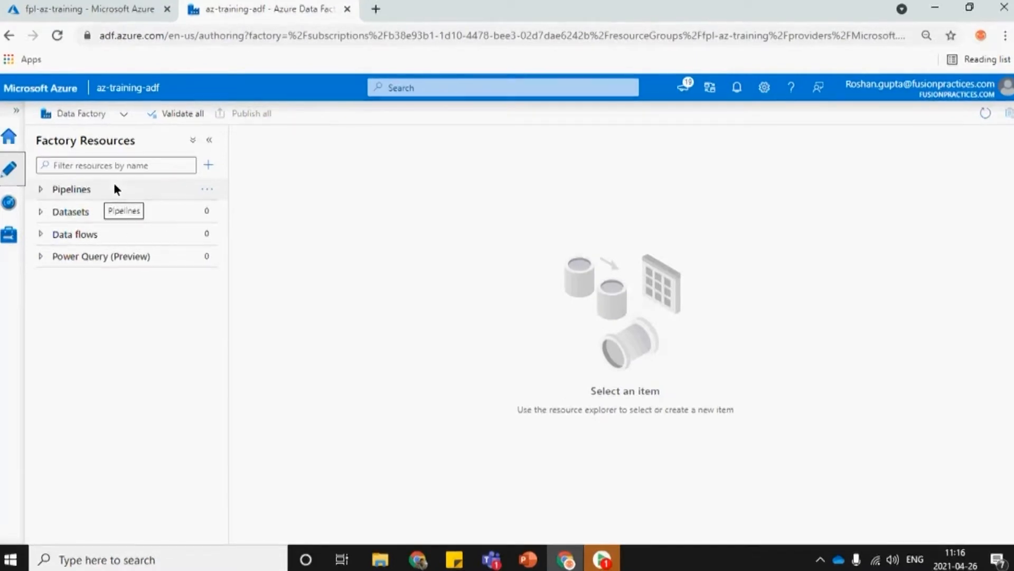
- Create a new blank pipeline in the data factory and name it FirstPipeline
double_click(80, 190)
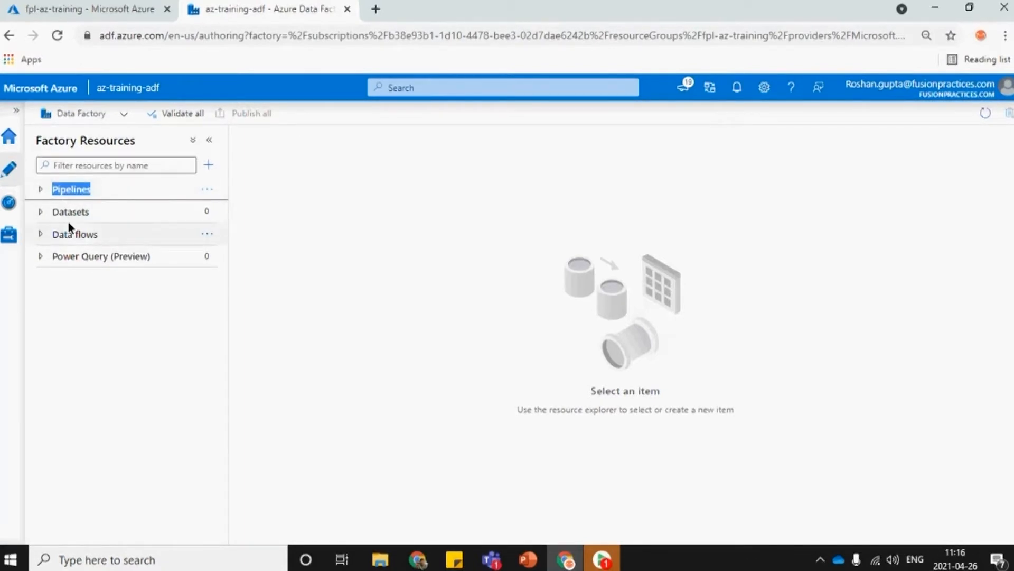
left_click(77, 190)
left_click(208, 190)
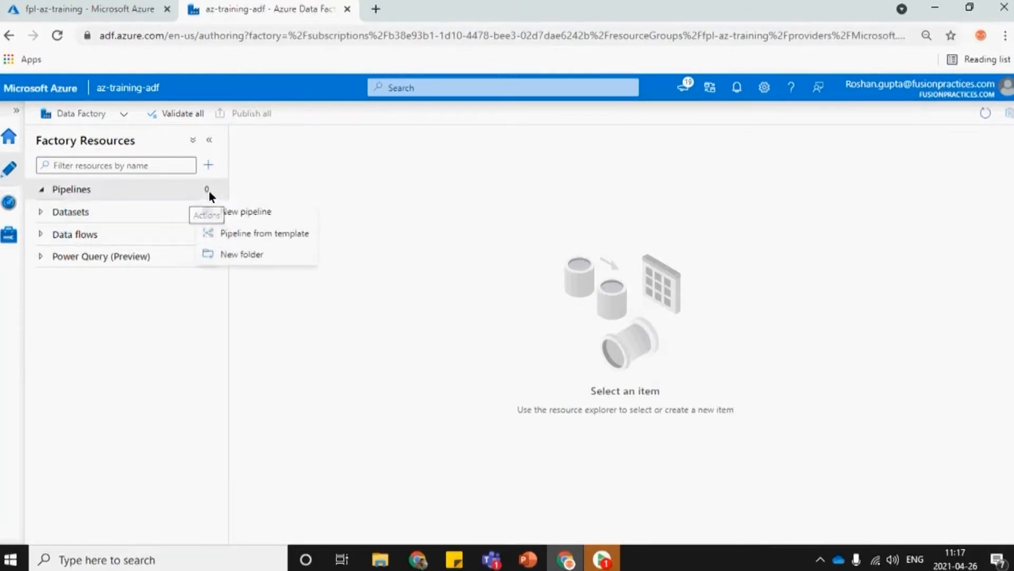
left_click(166, 191)
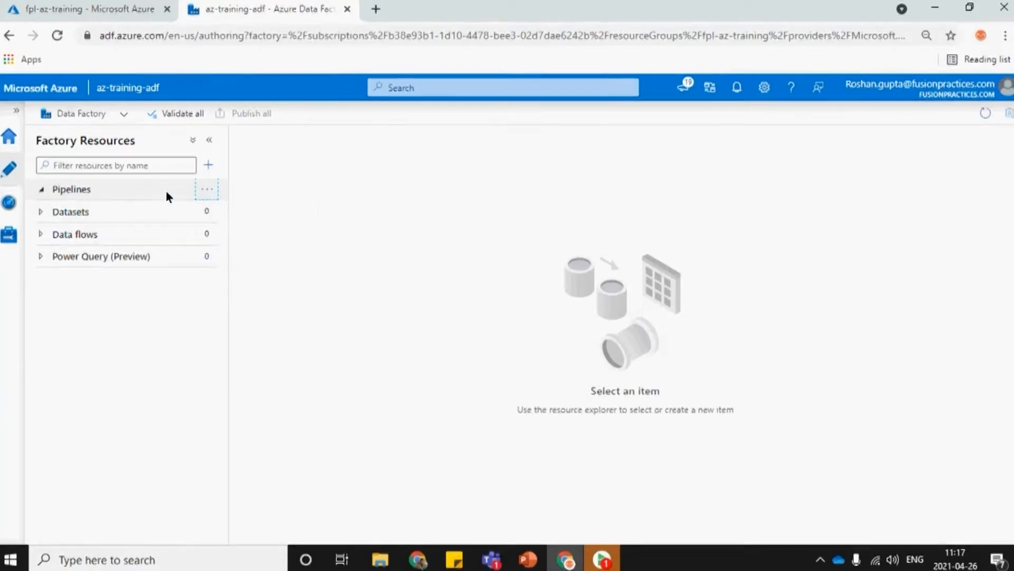
left_click(207, 192)
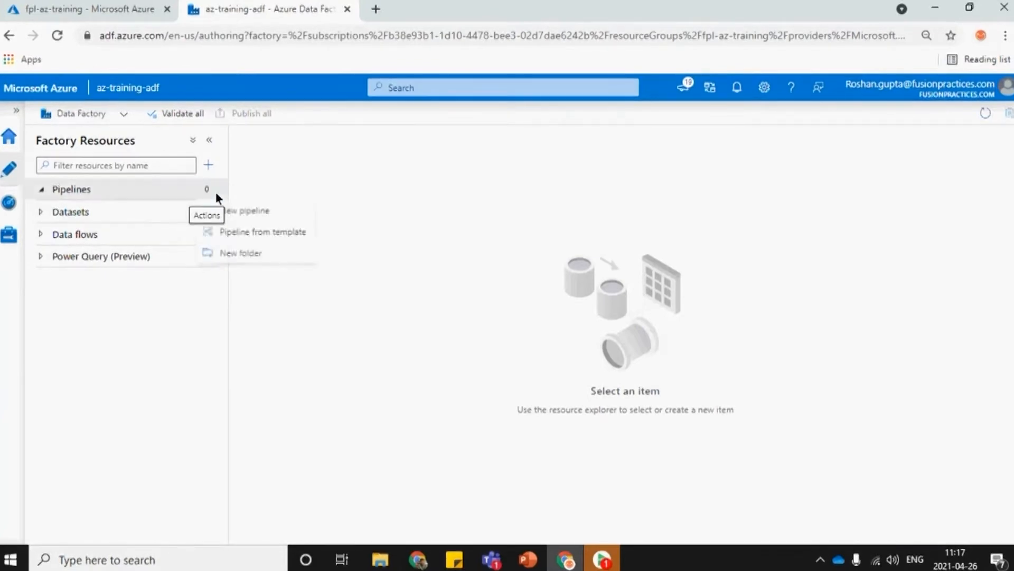
left_click(246, 216)
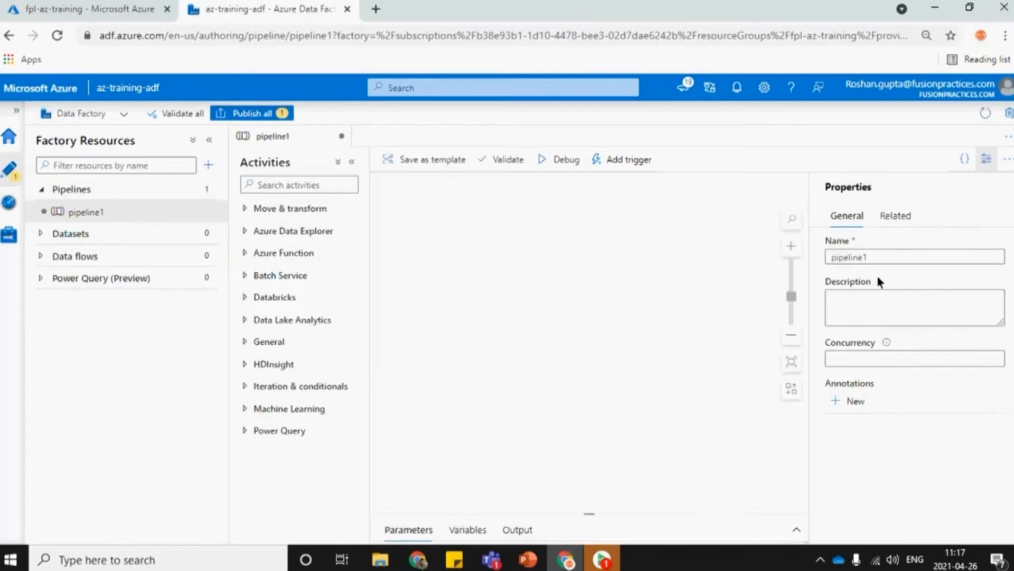
left_click(871, 256)
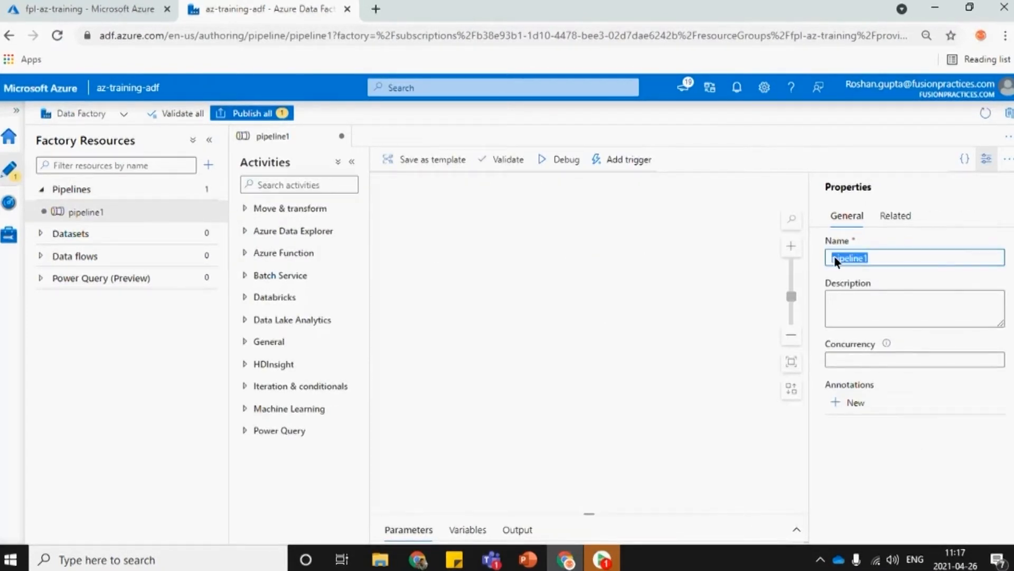
type("f")
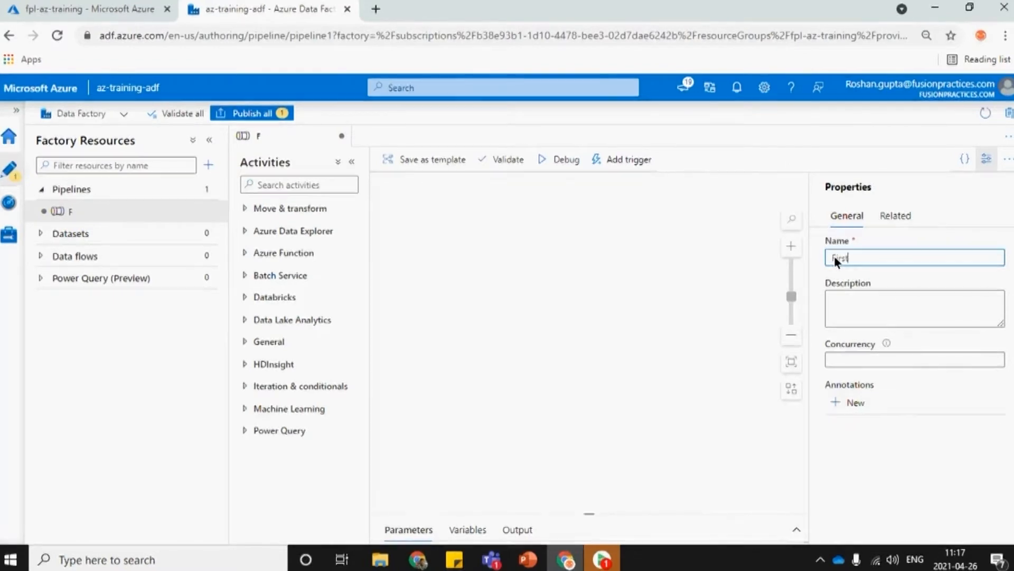
type("irstPipeline")
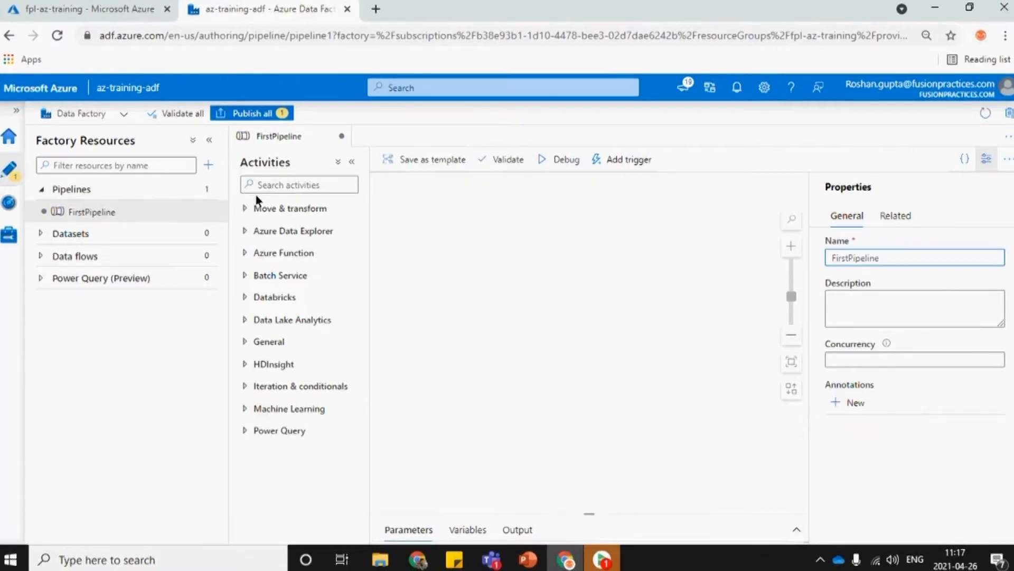
- Switch to the Day-1 PowerPoint presentation, review the pipeline definition on slide 4, and return to the data factory in the browser
left_click(536, 565)
scroll(143, 210, "up", 5)
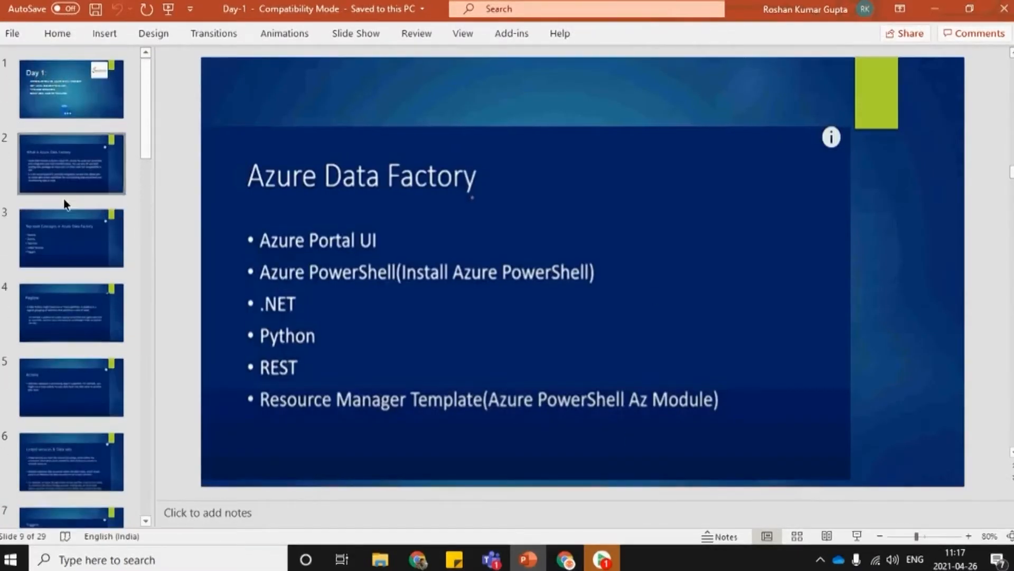
left_click(64, 192)
left_click(62, 233)
left_click(64, 316)
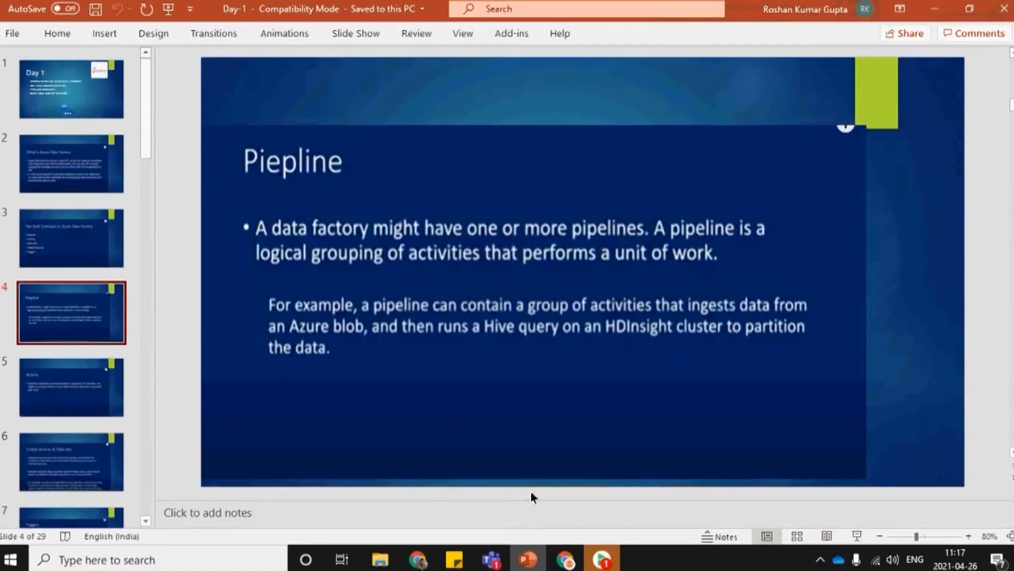
left_click(565, 559)
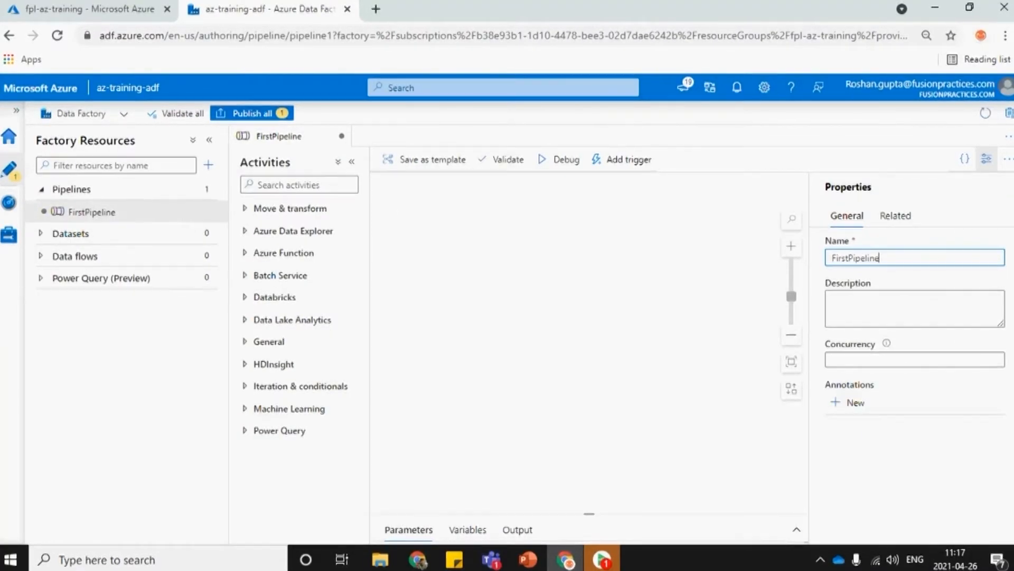
- Hide the pipeline's properties, search the activities for "set", and add a Set variable activity to FirstPipeline's canvas
left_click(986, 159)
left_click(334, 189)
type("set")
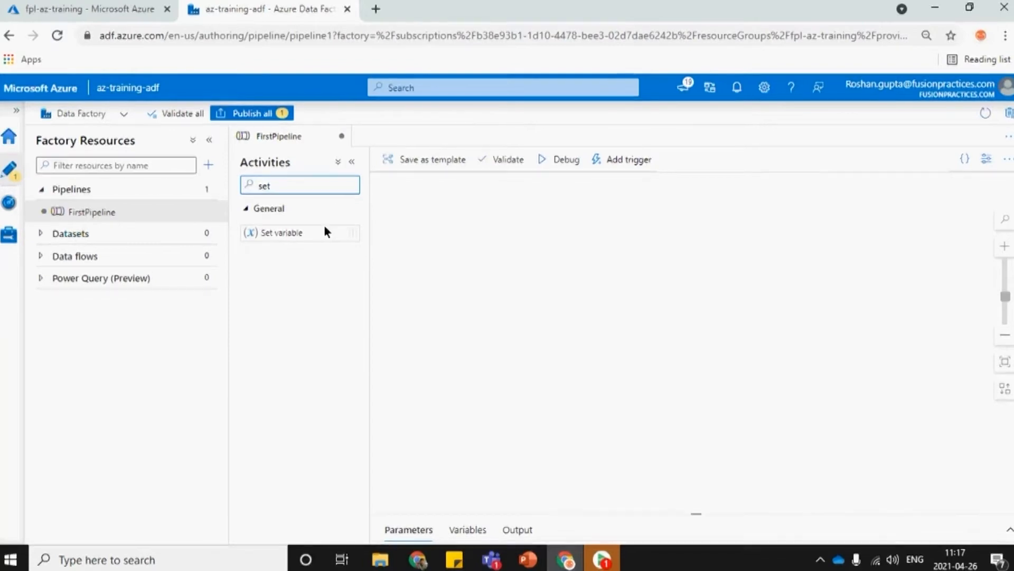
left_click_drag(312, 233, 538, 240)
left_click_drag(717, 240, 717, 240)
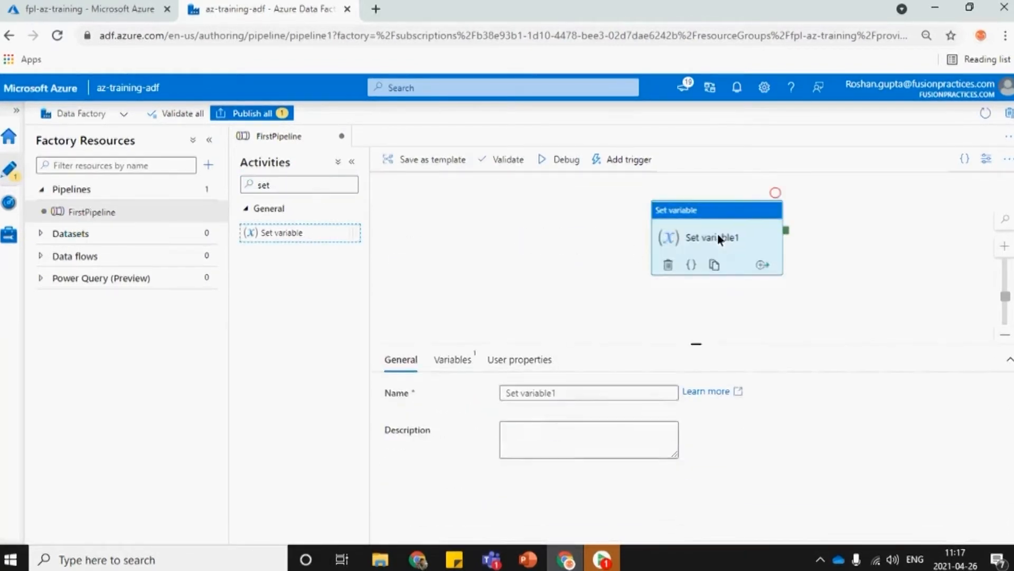
- Add a pipeline-level variable named x of type String with default value 10 to FirstPipeline
left_click(459, 361)
left_click(478, 278)
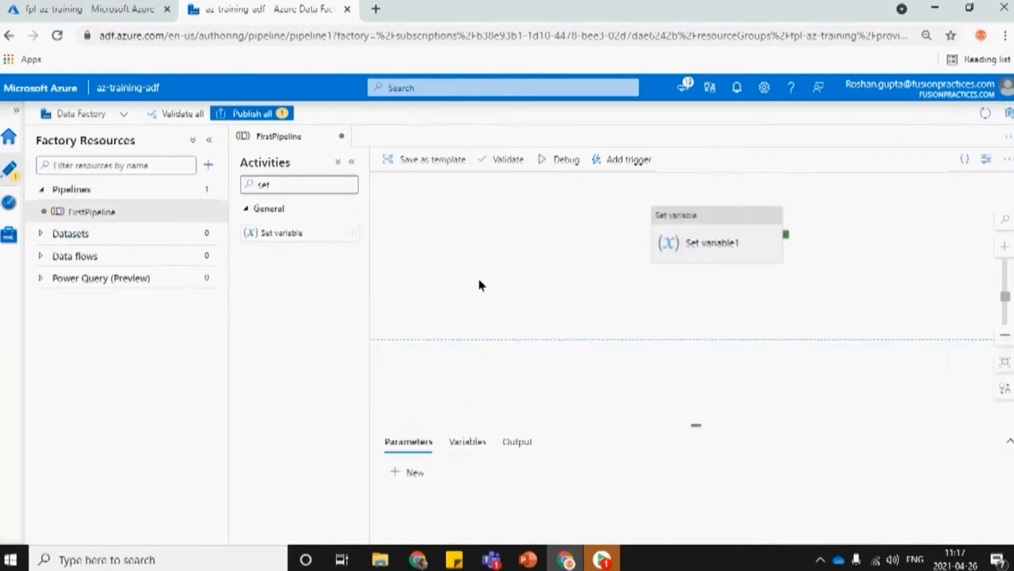
left_click_drag(692, 515, 696, 291)
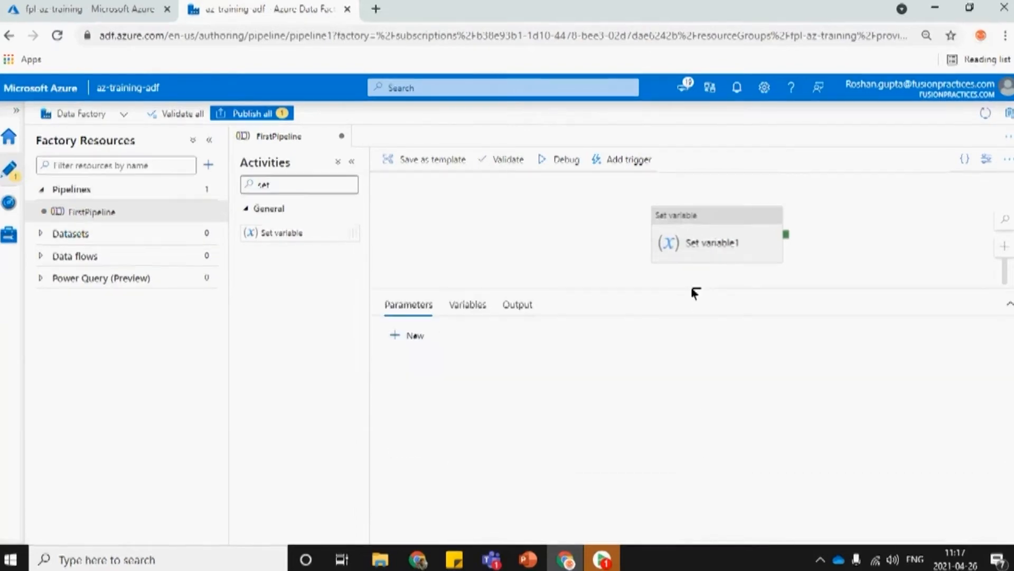
left_click(468, 307)
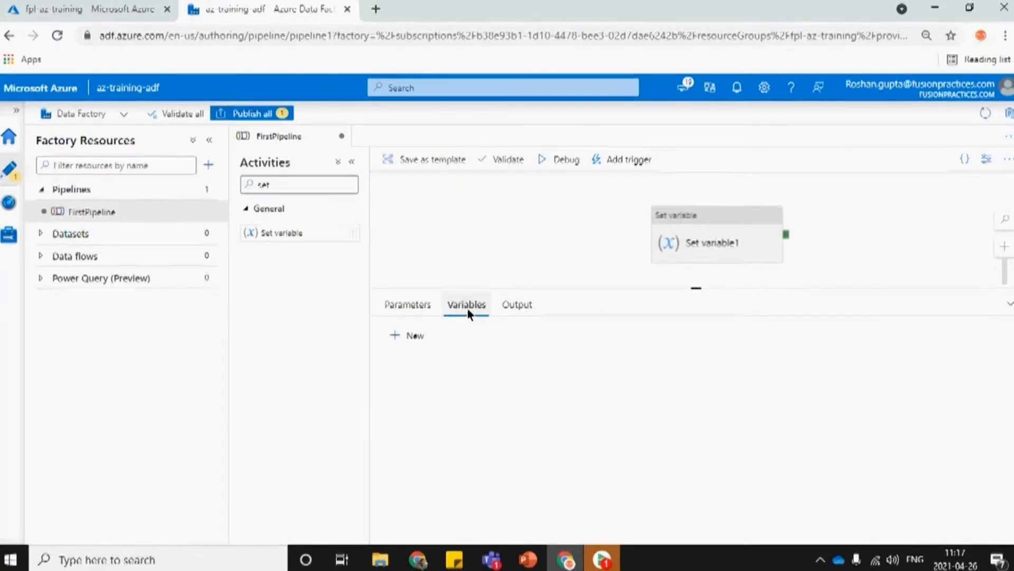
left_click(406, 338)
left_click(442, 394)
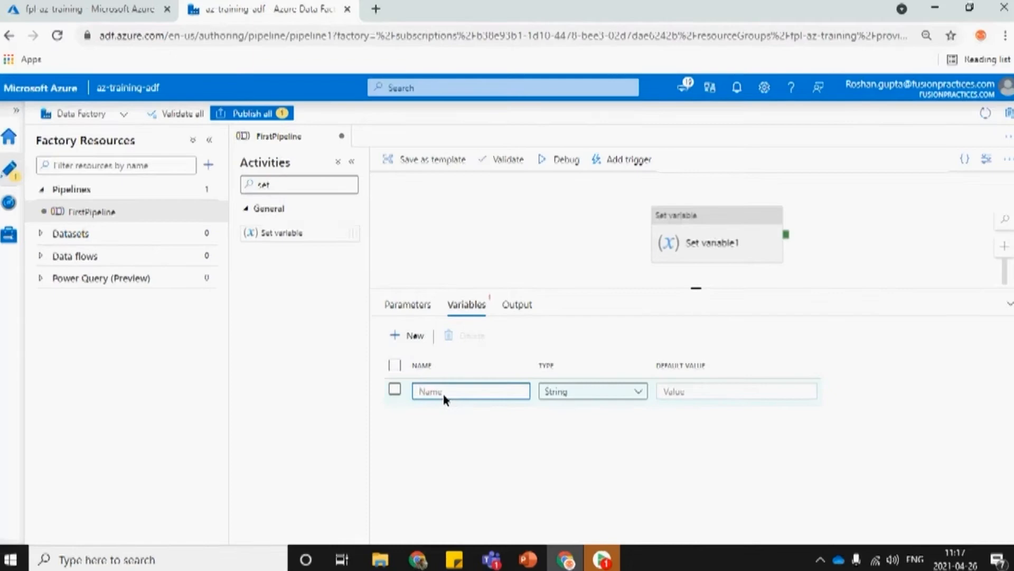
type("x")
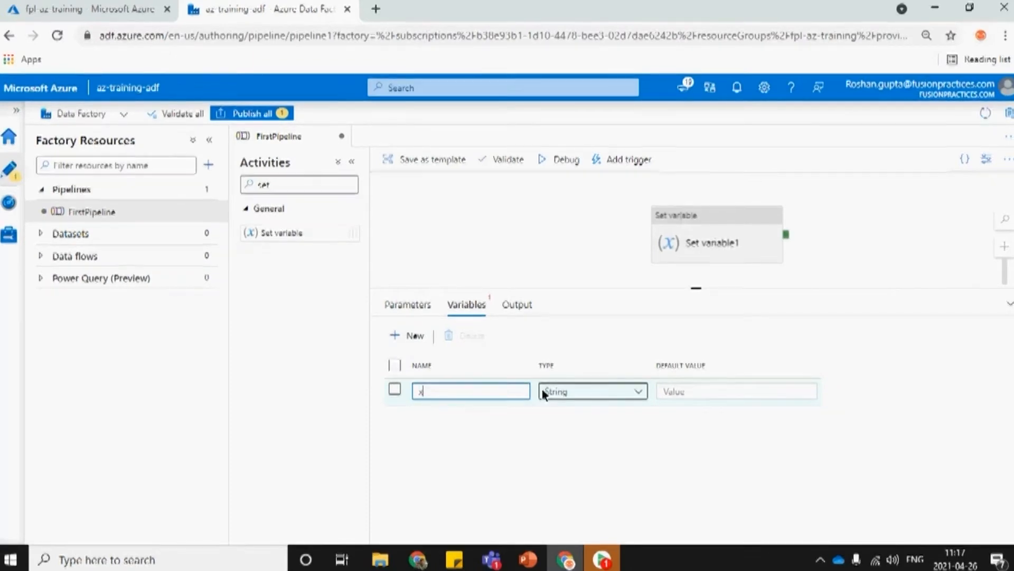
left_click(600, 396)
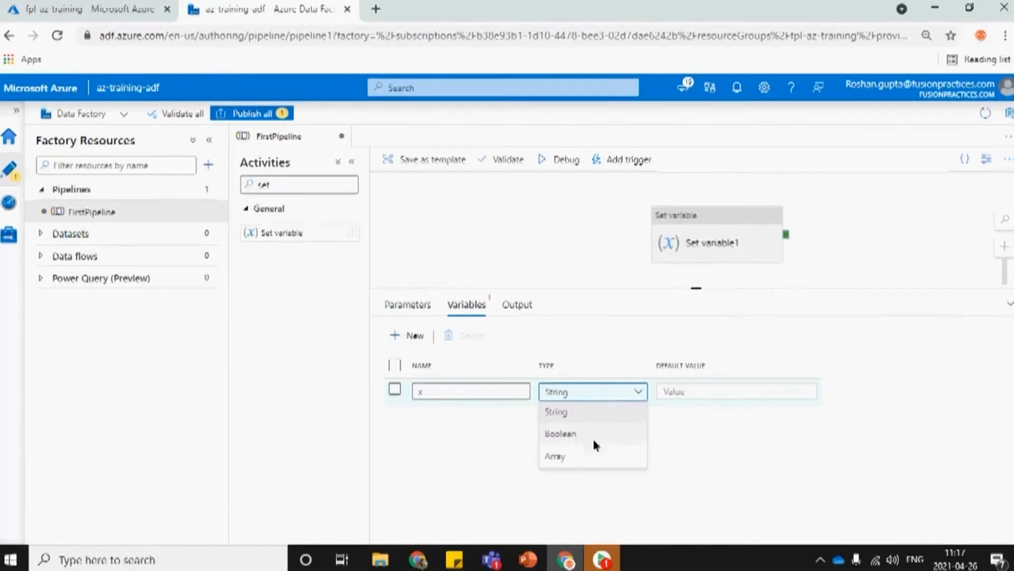
left_click(666, 392)
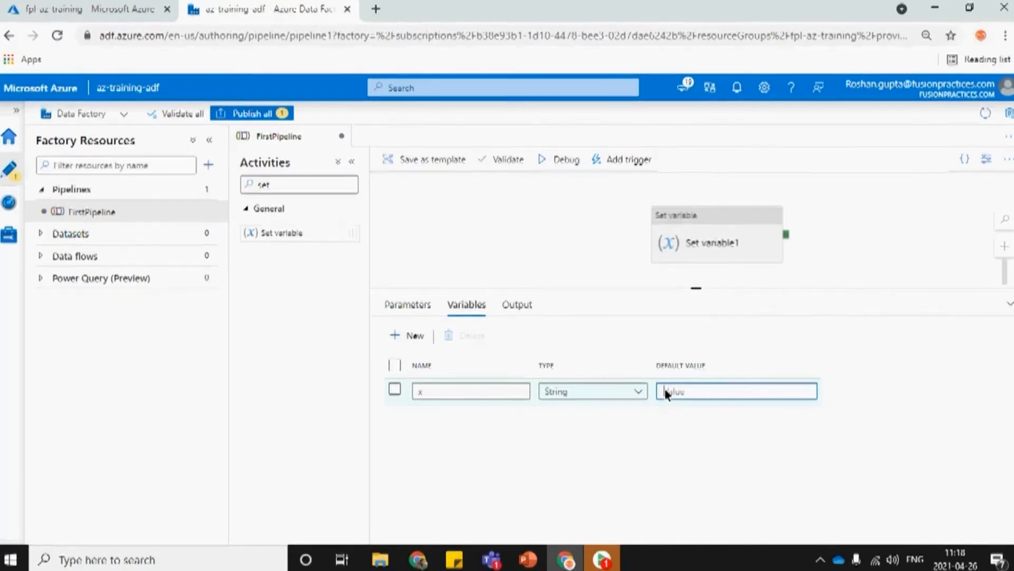
type("10")
left_click(466, 234)
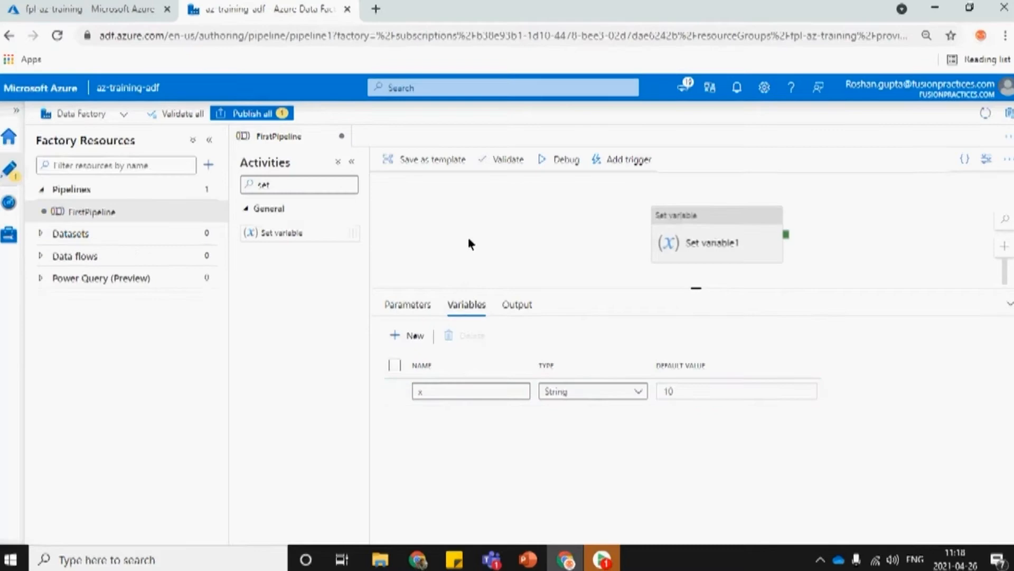
- Clear the activity search, hide the activities list, and reload the data factory page without publishing FirstPipeline
left_click(290, 184)
key("BackSpace")
key("BackSpace")
key("BackSpace")
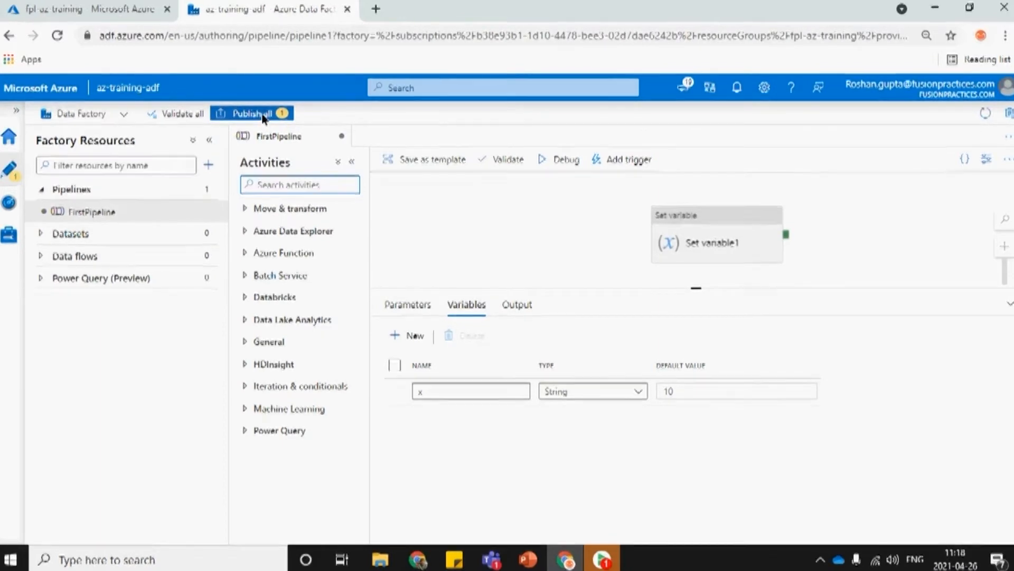
left_click(352, 162)
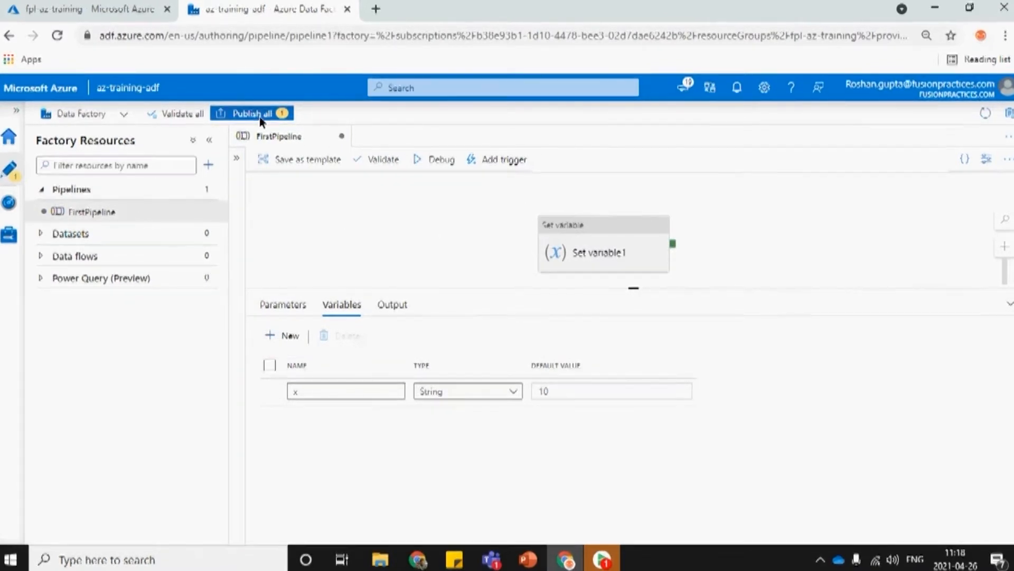
left_click(56, 41)
left_click(638, 120)
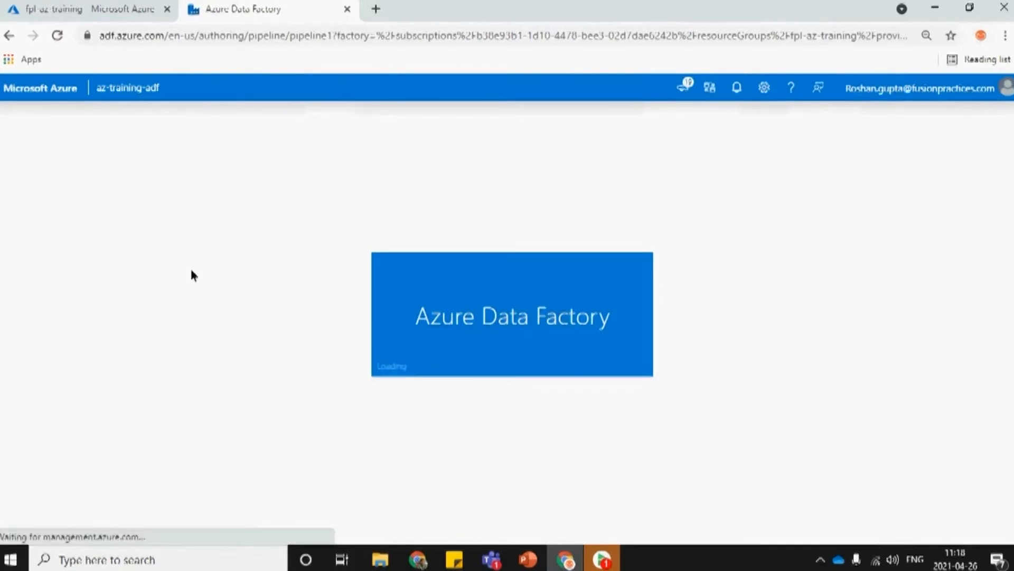
- Create a new pipeline, search the activities for "set", and add a Set variable activity to its canvas
left_click(103, 189)
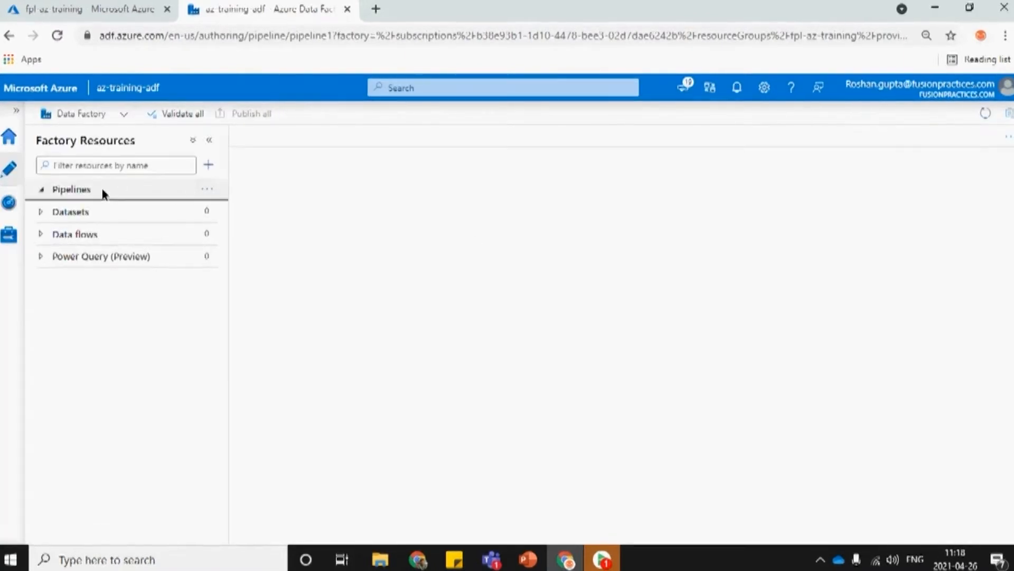
left_click(207, 189)
left_click(242, 210)
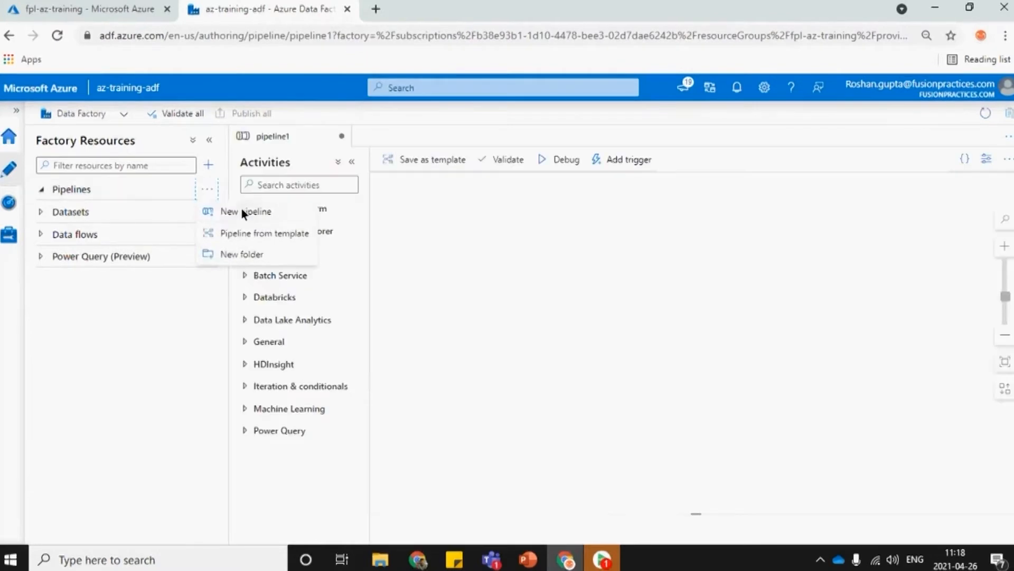
left_click(305, 187)
type("c")
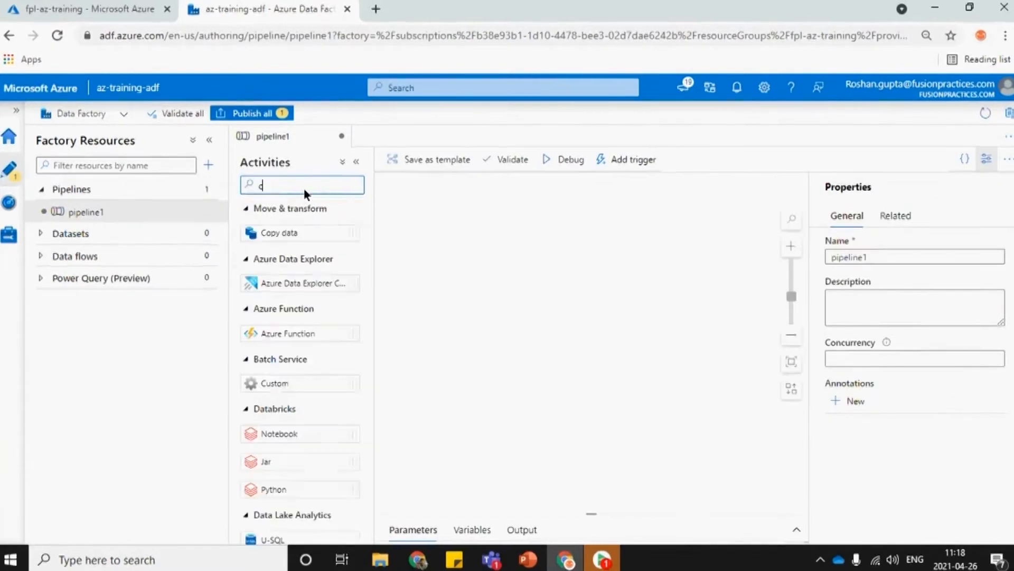
key("BackSpace")
type("set")
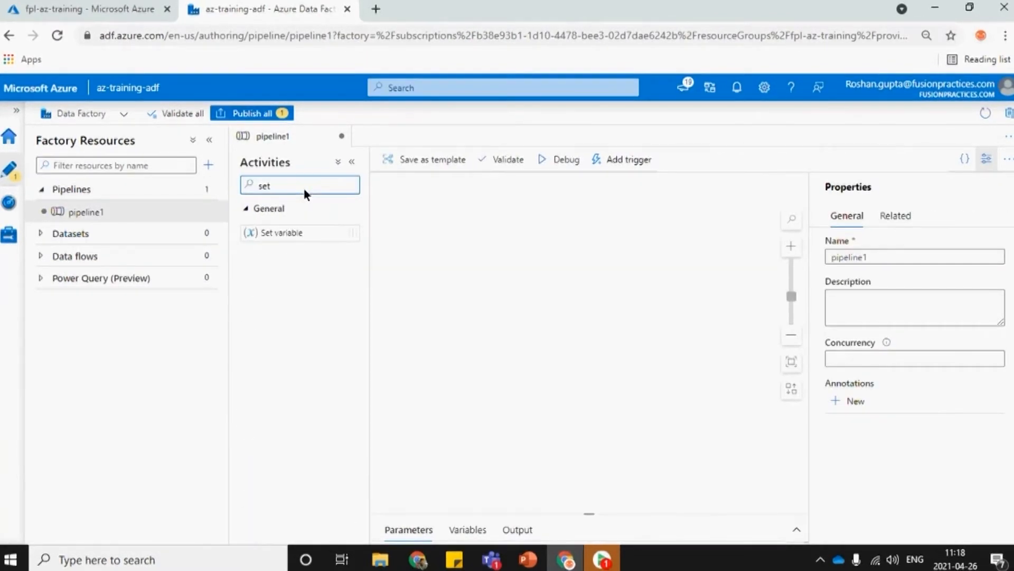
left_click_drag(326, 239, 600, 204)
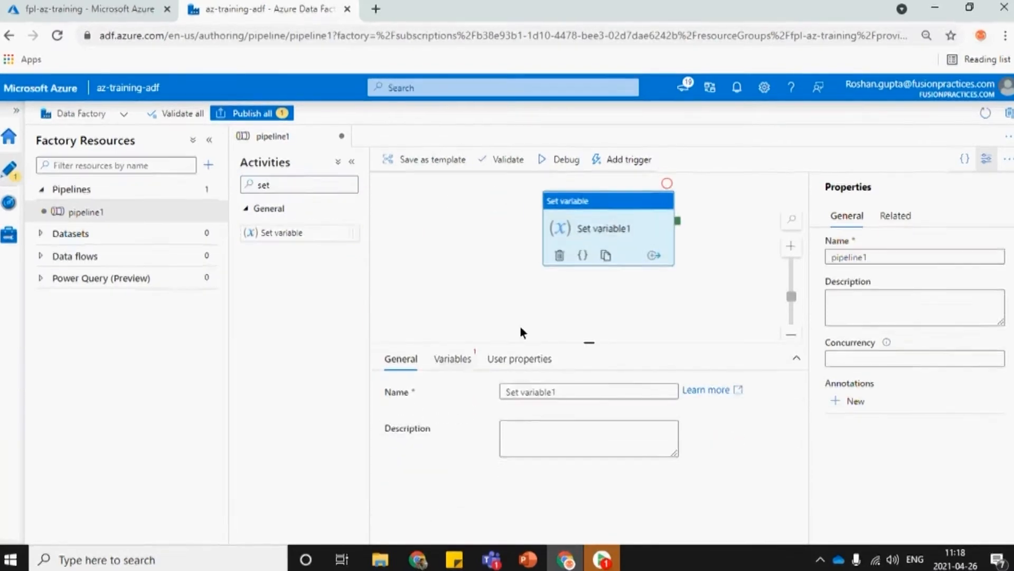
- Add a pipeline-level variable named x of type String with default value 10, and hide the pipeline properties and activities list
left_click(452, 358)
left_click(544, 392)
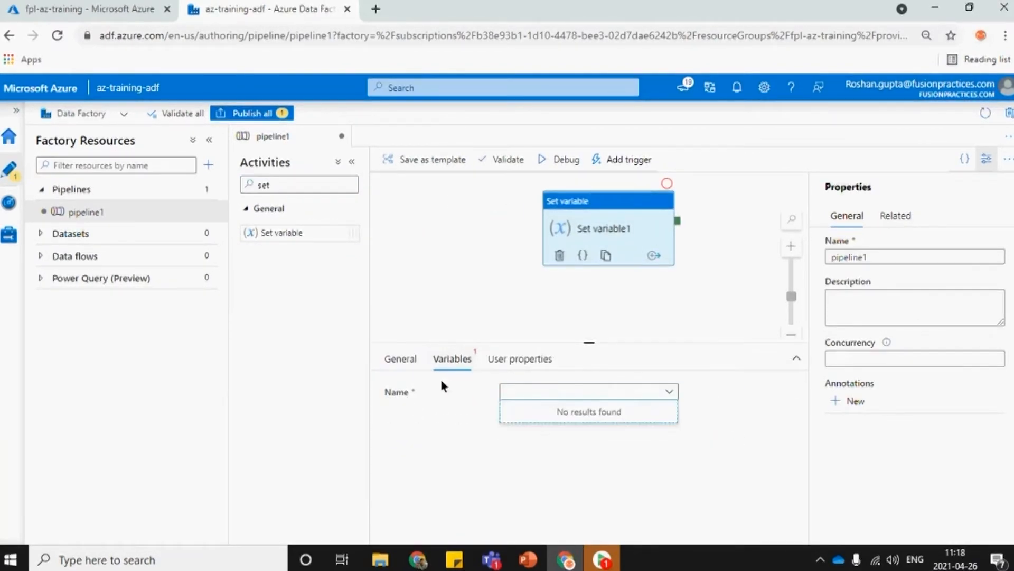
left_click(439, 258)
left_click(455, 527)
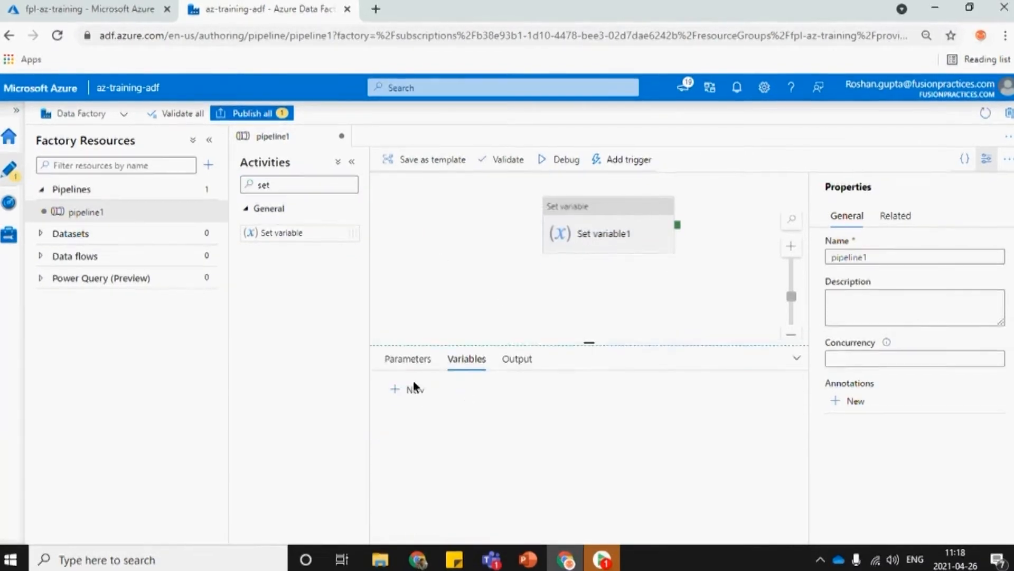
left_click(415, 388)
type("x")
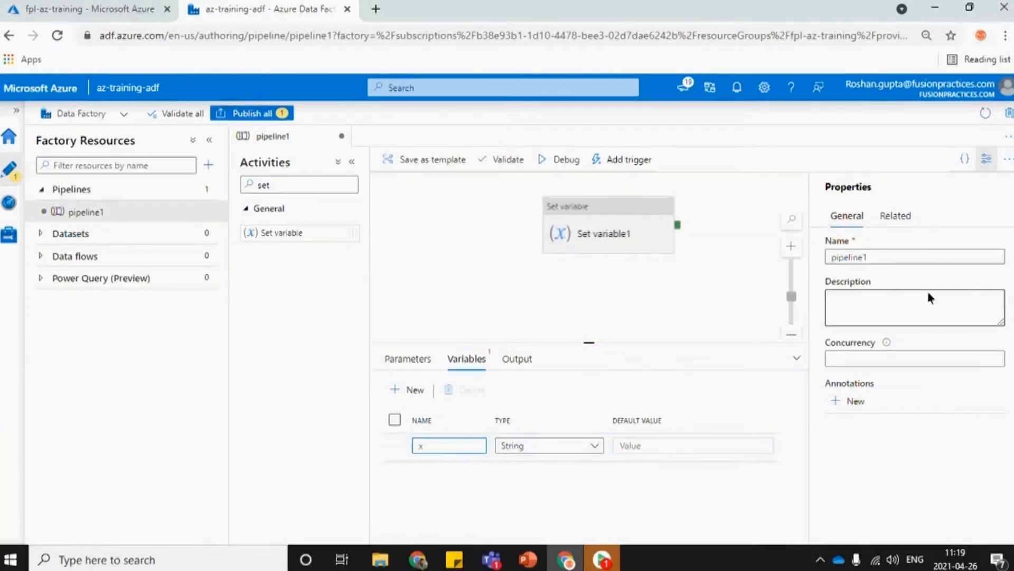
left_click(986, 159)
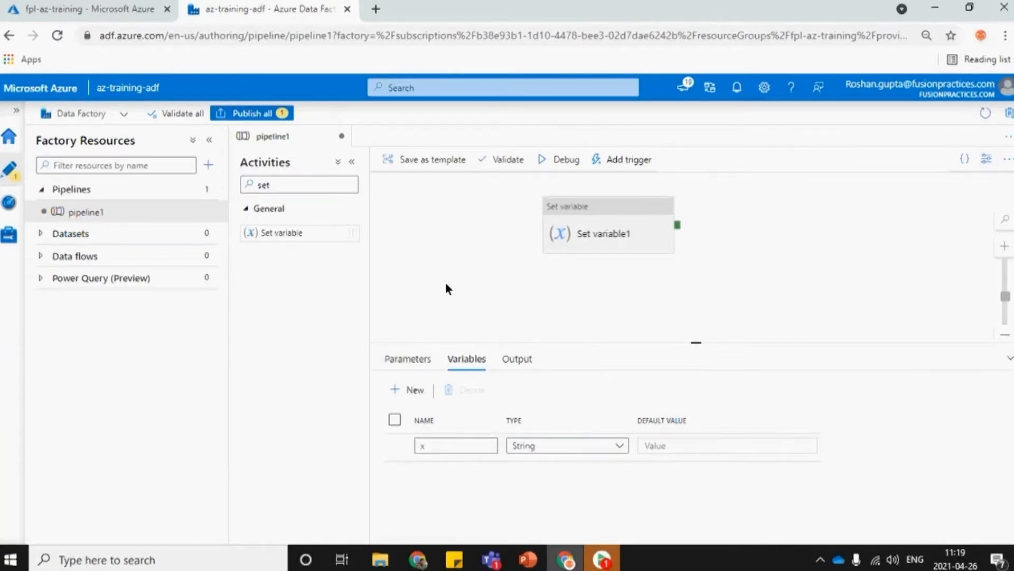
left_click(351, 161)
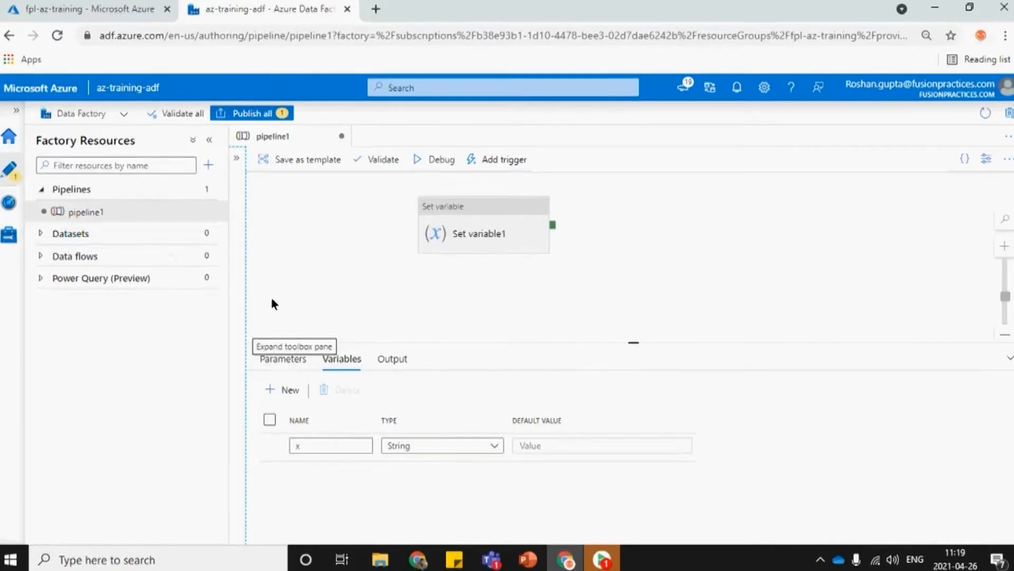
left_click(537, 445)
type("10")
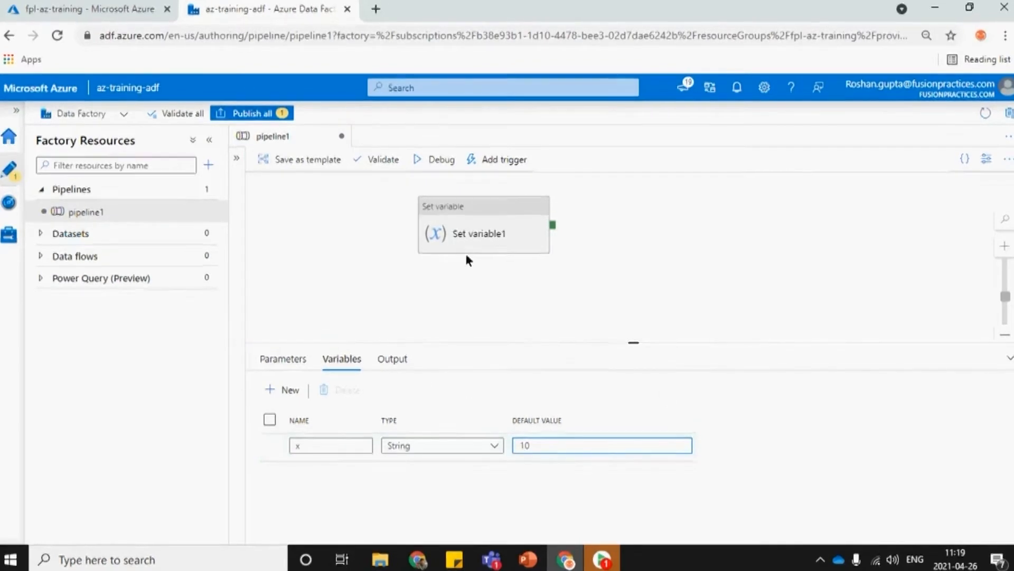
- Select variable x in the Set variable activity and try to publish the pipeline
left_click(442, 215)
left_click(418, 392)
left_click(424, 420)
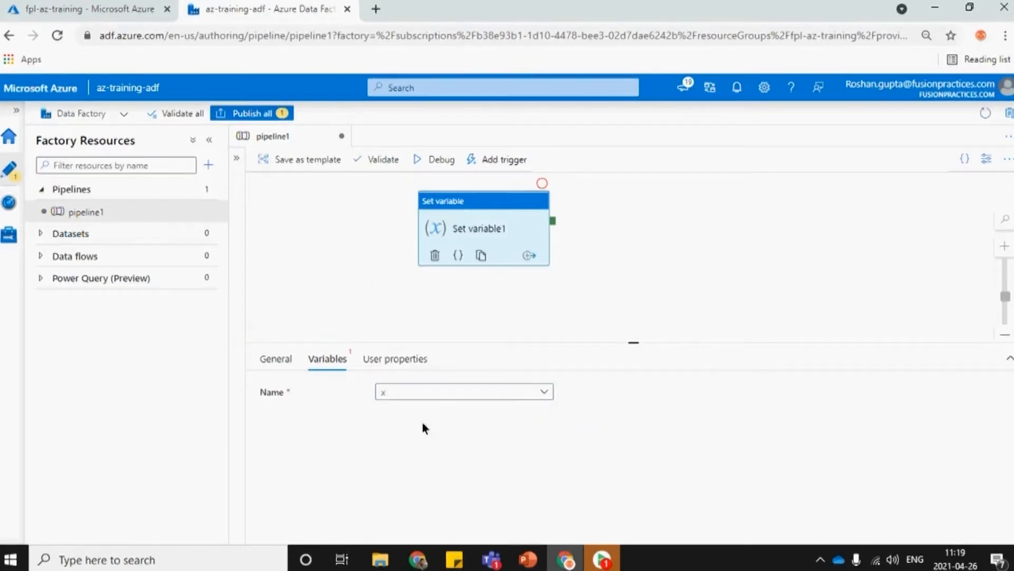
left_click(363, 310)
left_click(252, 115)
- Open the Set variable activity from the validation output, set the value of x to 10, and close the output
double_click(837, 212)
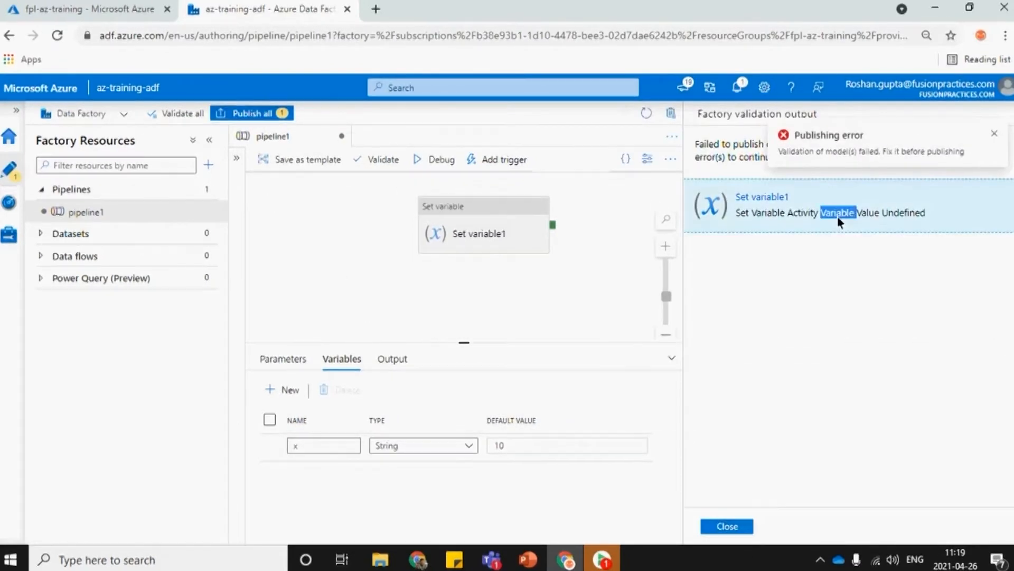
left_click(838, 216)
left_click(423, 431)
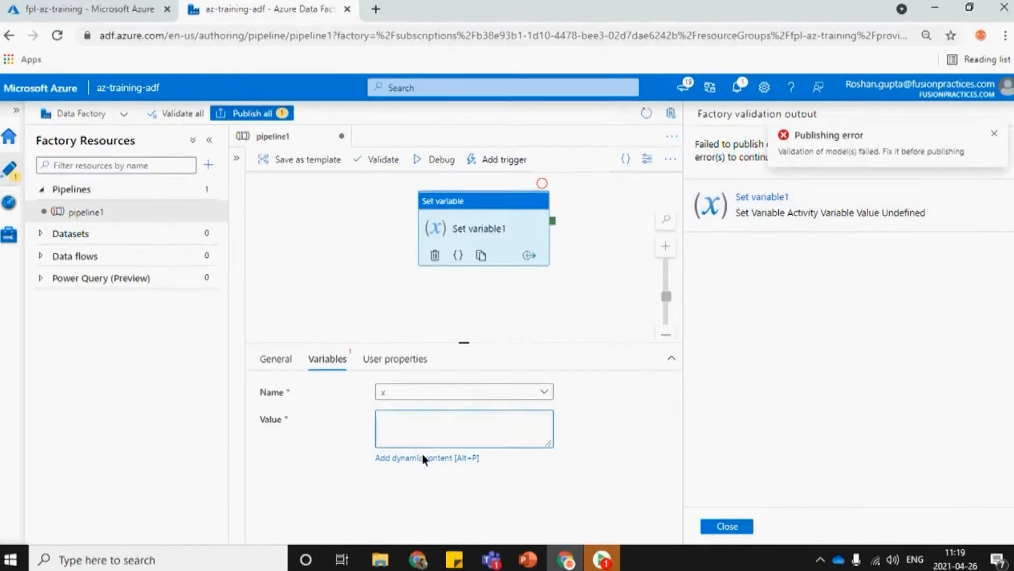
type("10")
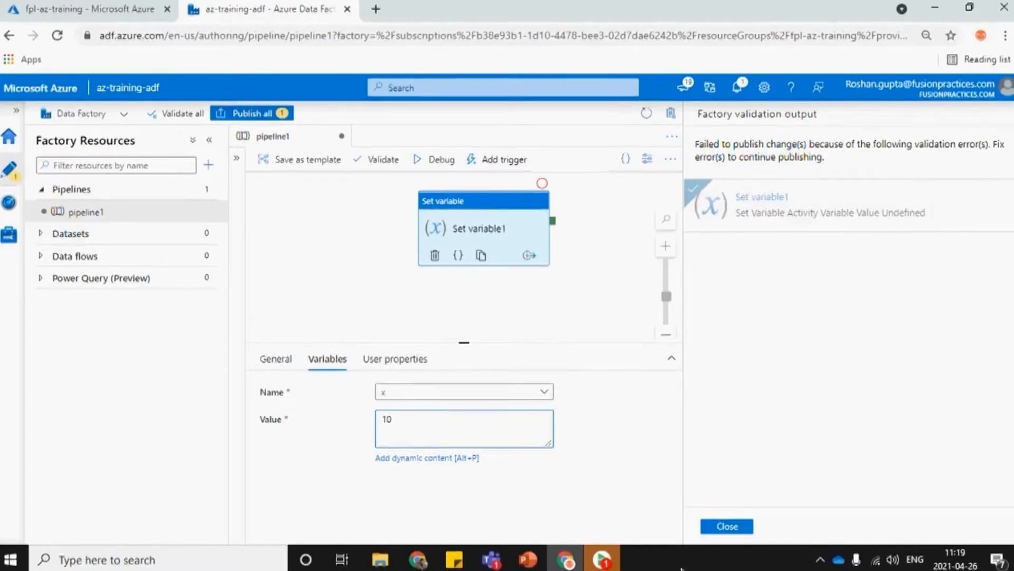
left_click(727, 526)
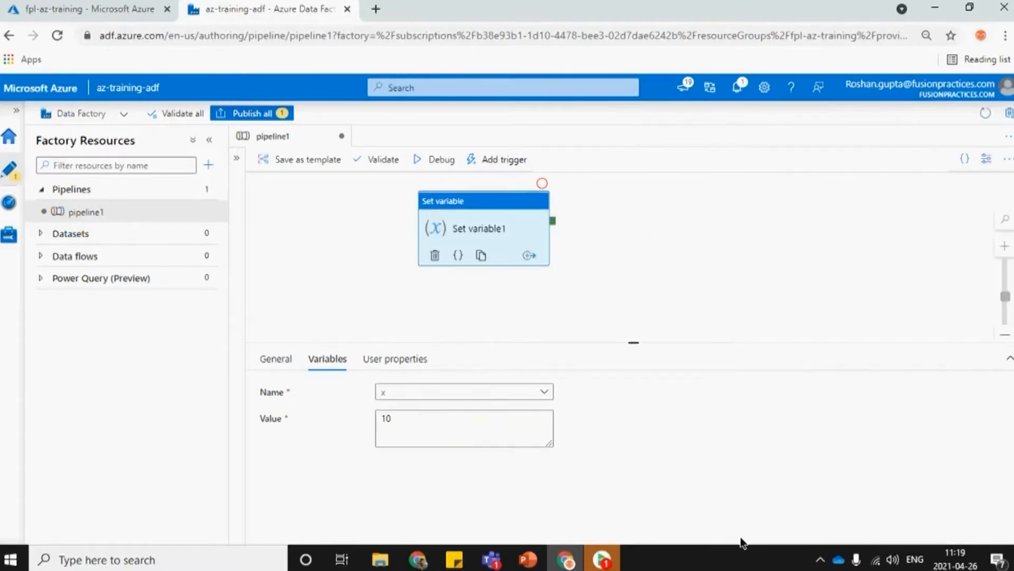
- Publish pipeline1 to the live environment, and reload the data factory page to check the saved Set variable activity
left_click(230, 113)
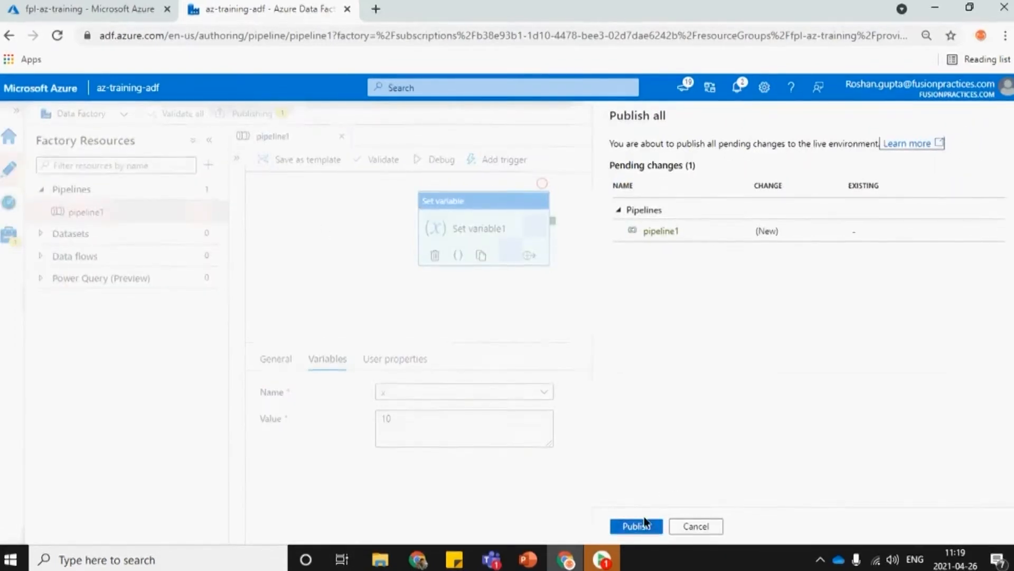
left_click(644, 520)
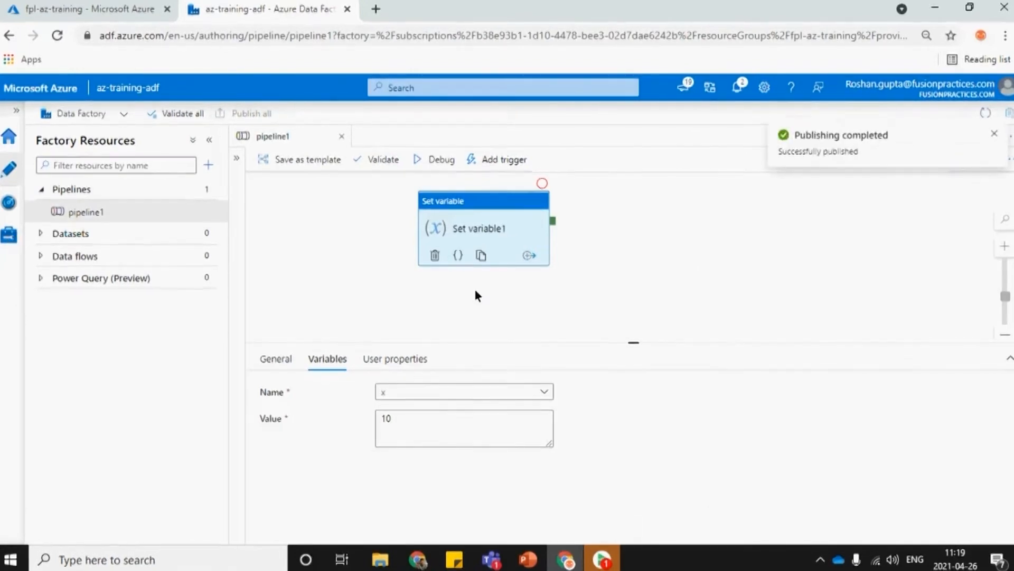
left_click_drag(467, 210, 533, 220)
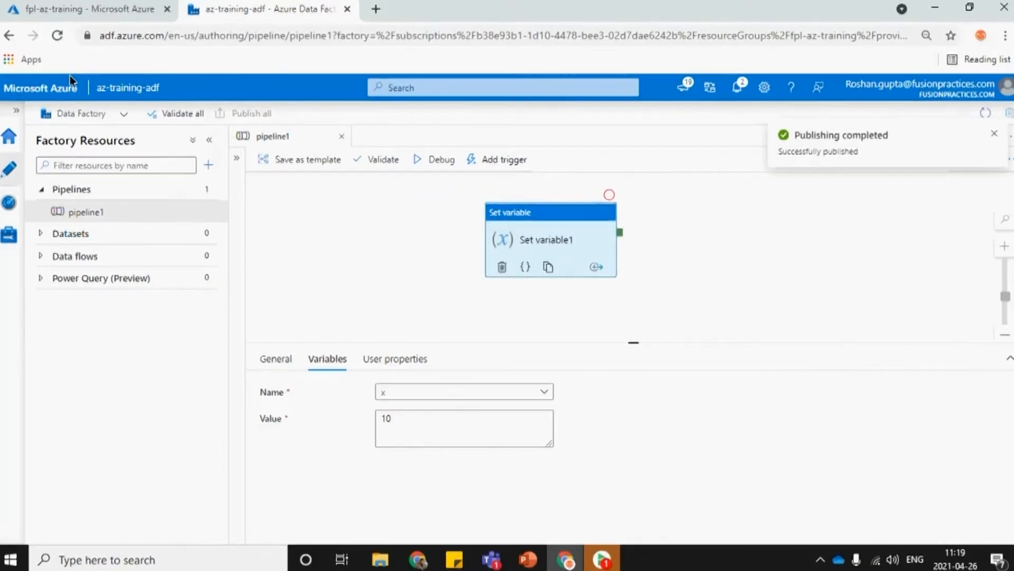
left_click(57, 36)
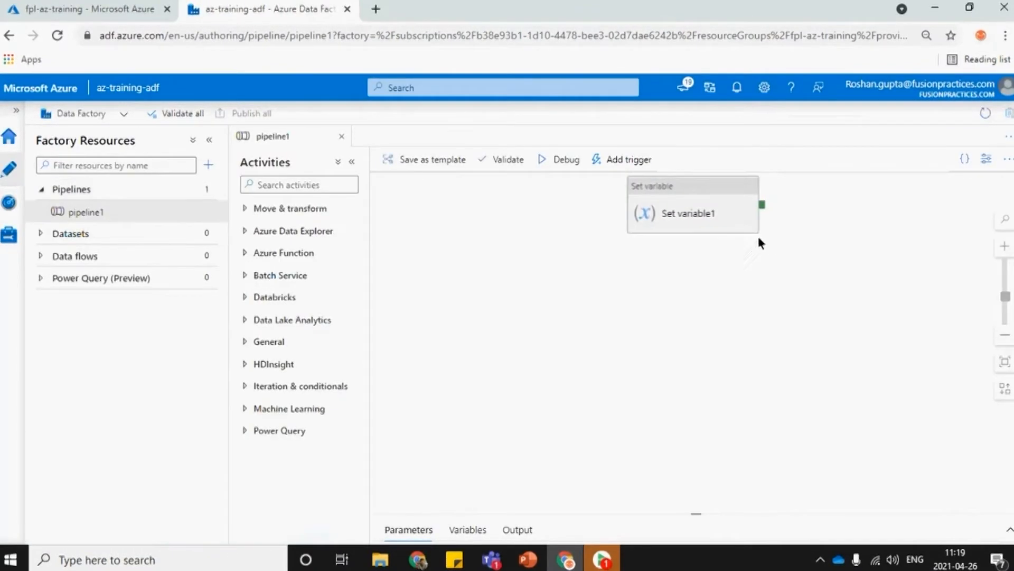
left_click_drag(677, 189, 677, 223)
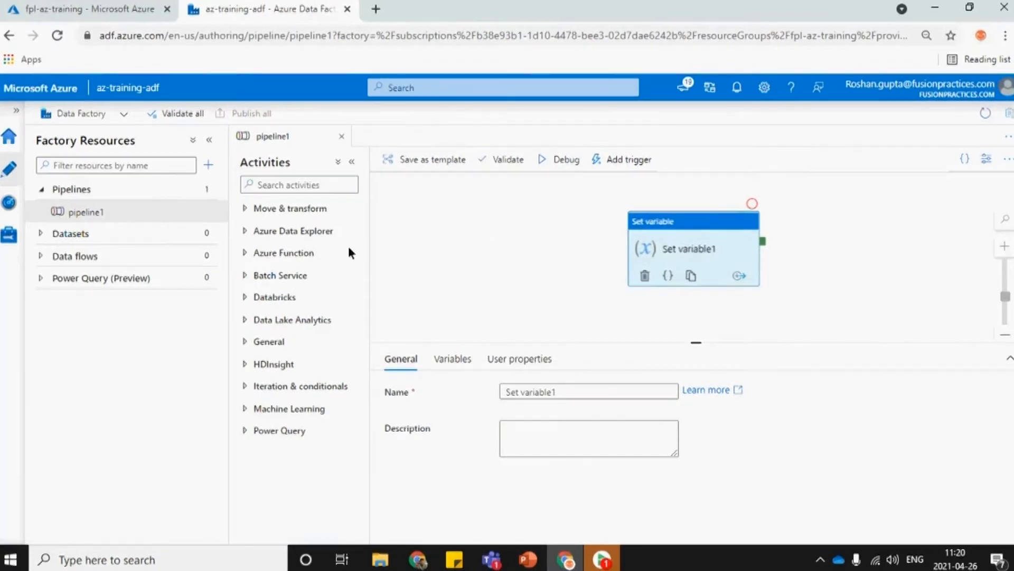
- Rename pipeline1 as FirstPipeline, publish the change, and hide the pipeline's properties
left_click(352, 162)
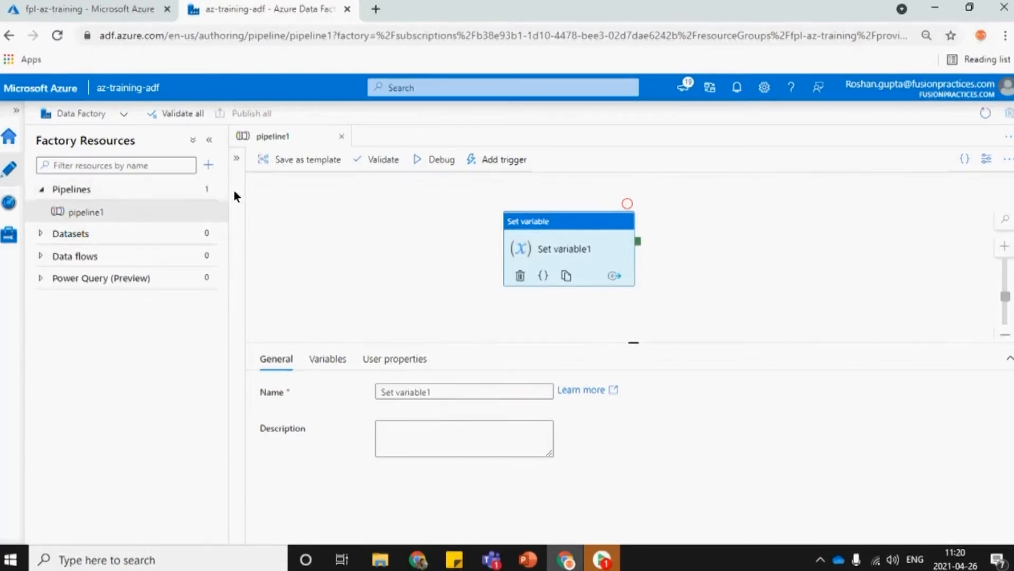
left_click(986, 159)
double_click(838, 257)
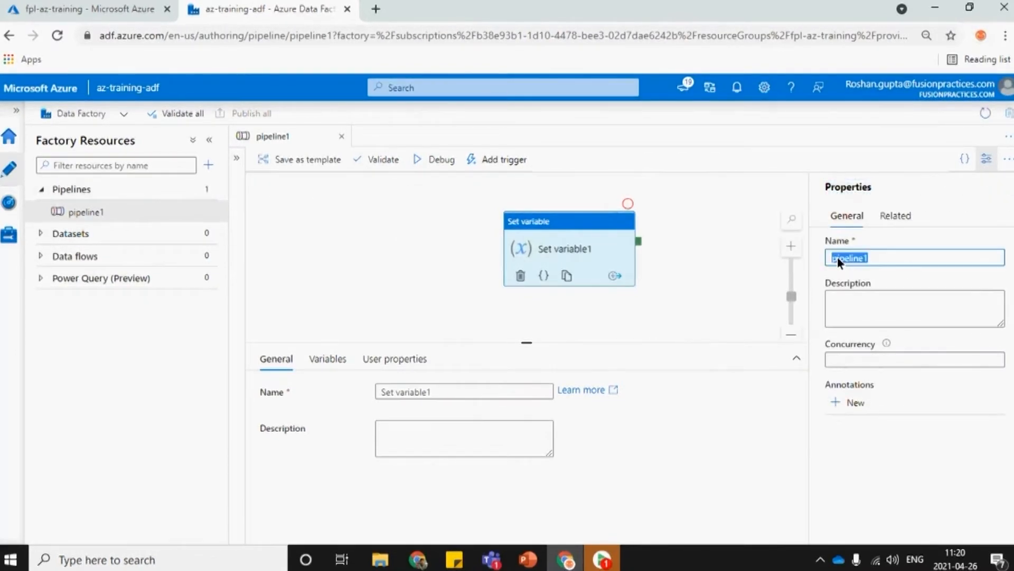
type("FirstP")
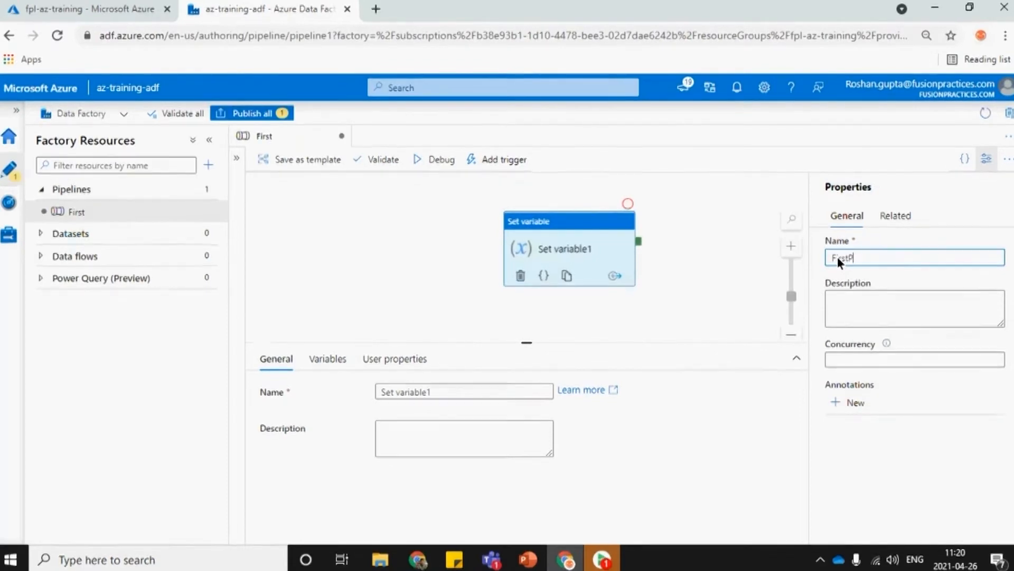
type("ipeline")
left_click(355, 249)
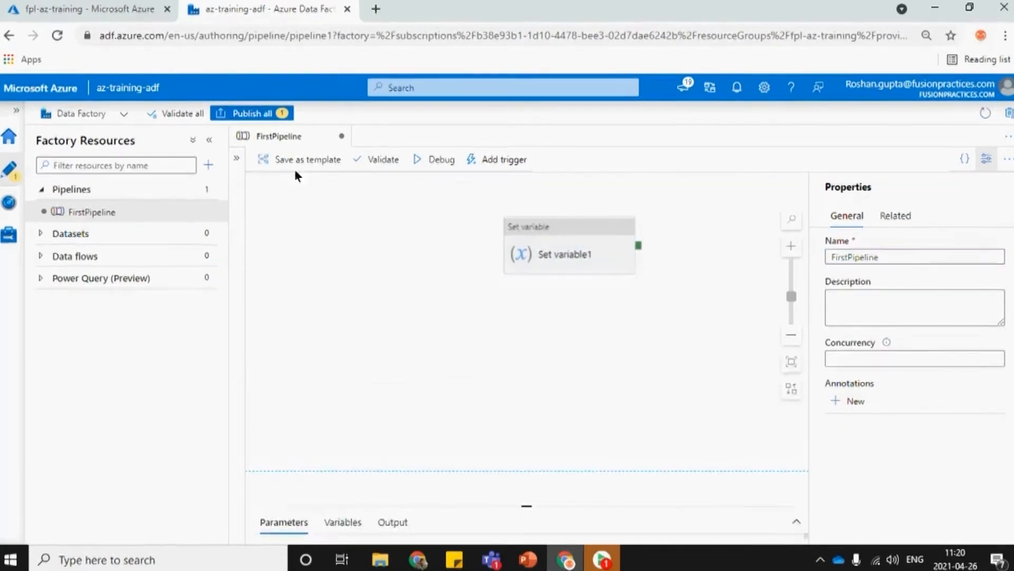
left_click(252, 113)
left_click(642, 526)
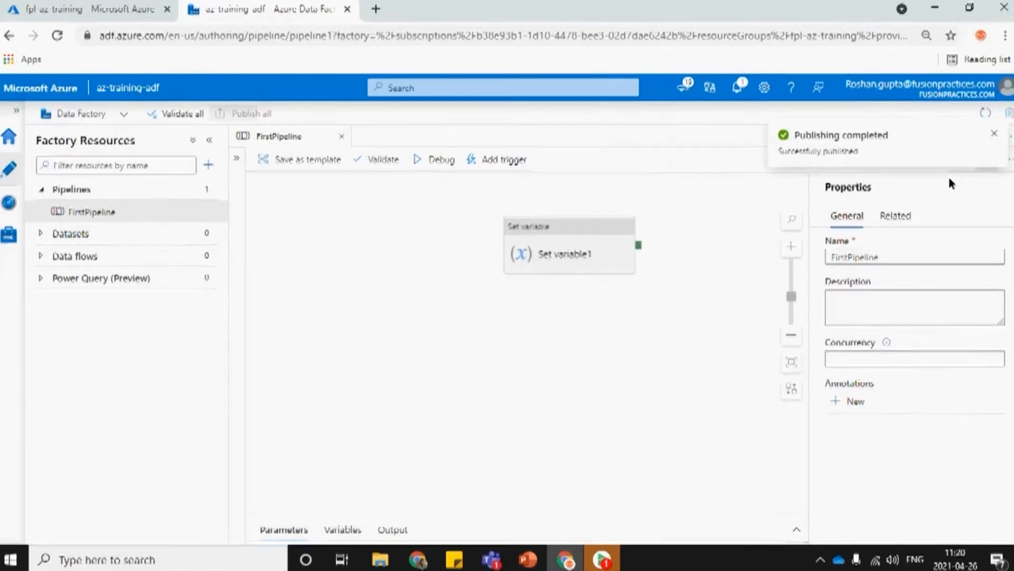
left_click(986, 158)
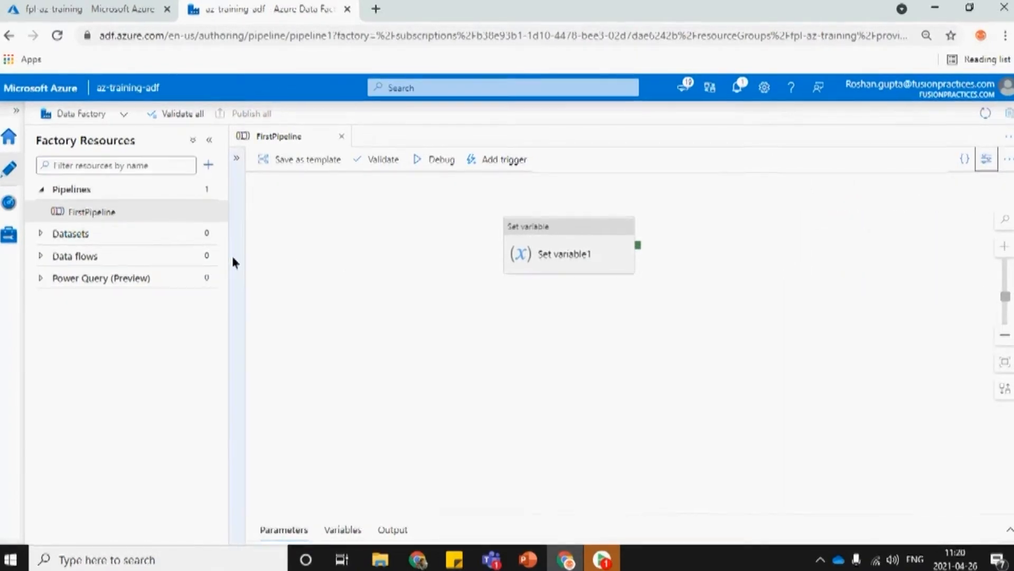
- Switch to the Day 1 PowerPoint presentation and review the Activity definition on slide 5
left_click(515, 564)
scroll(71, 359, "down", 1)
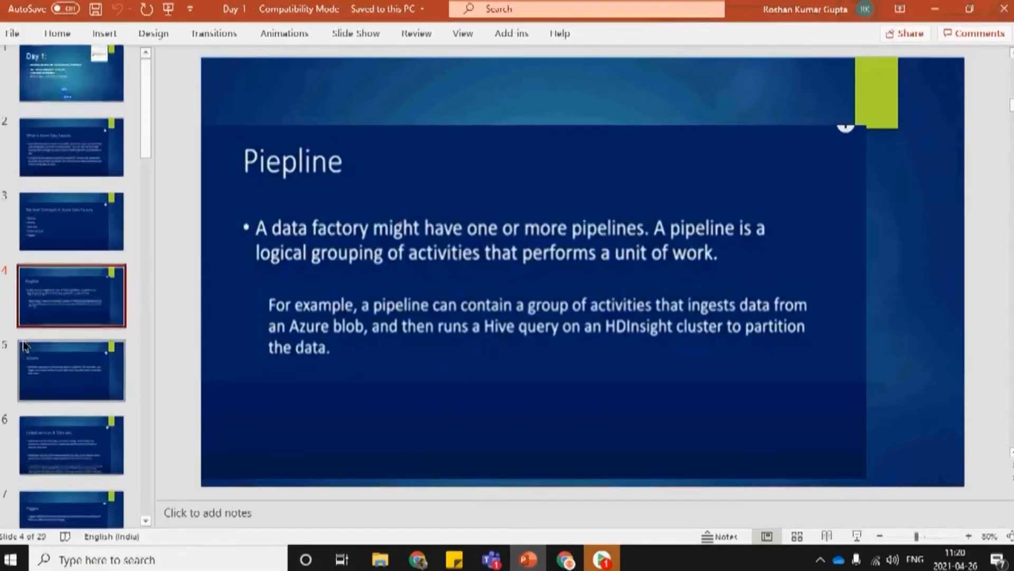
left_click(69, 370)
scroll(58, 380, "down", 2)
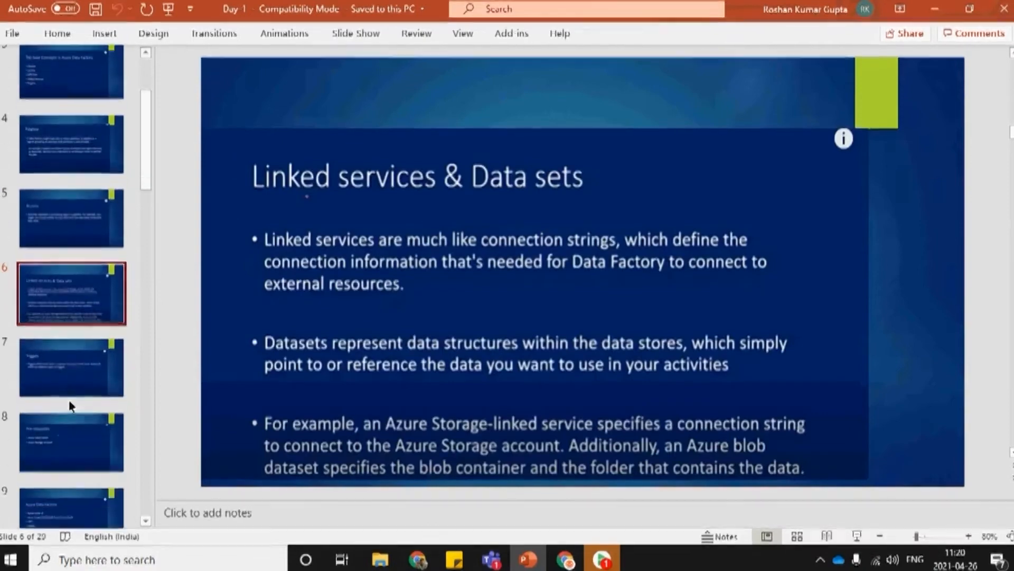
left_click(52, 226)
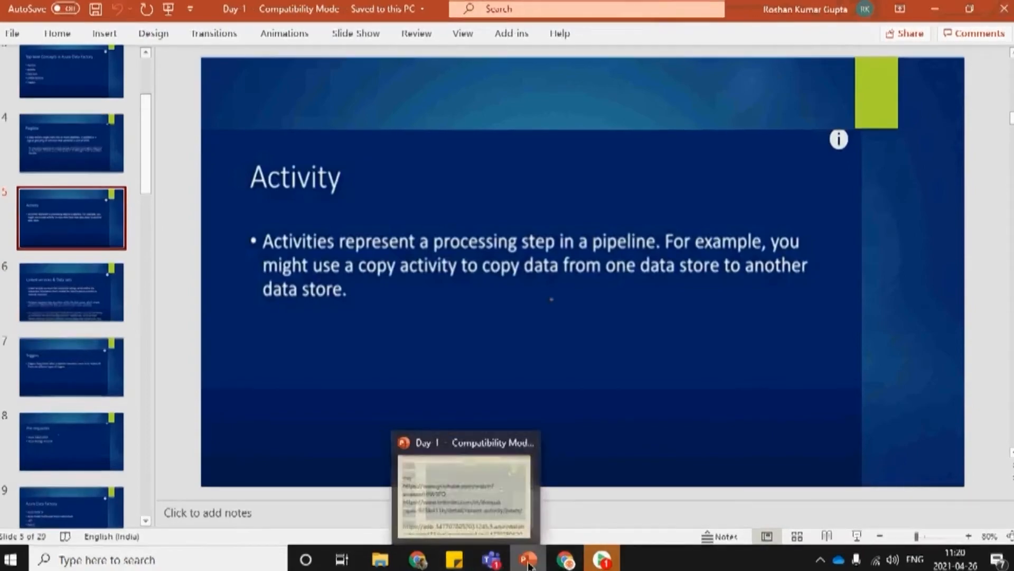
- Switch to the data factory in Chrome, add a Copy data activity to FirstPipeline, and view its source and sink settings
left_click(566, 559)
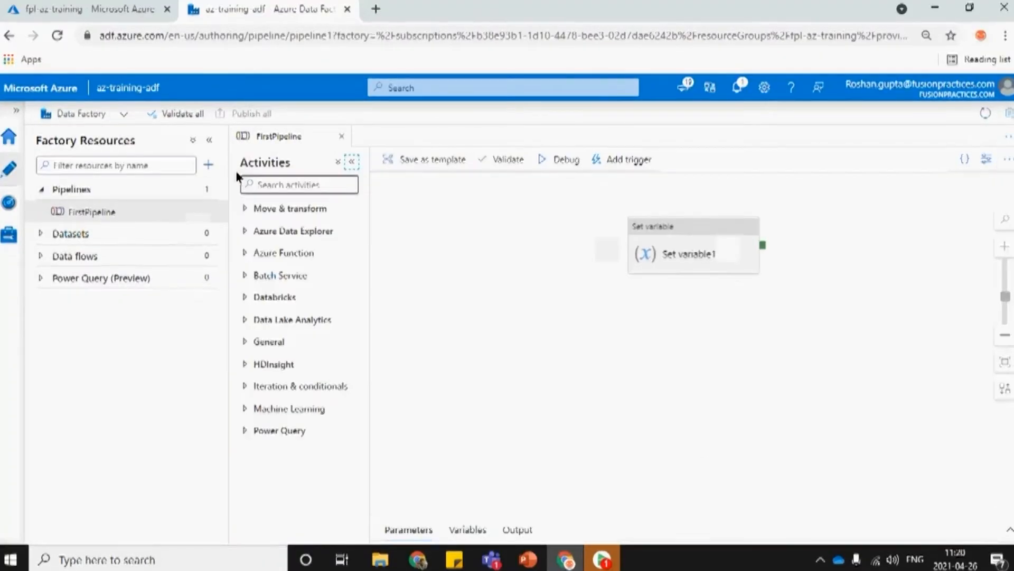
left_click(277, 186)
type("cop")
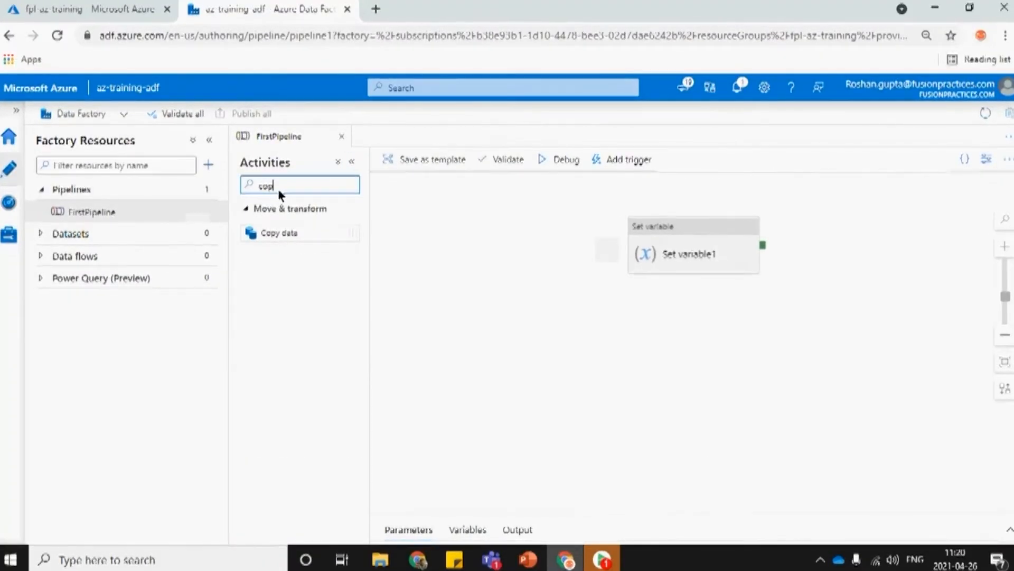
left_click_drag(294, 233, 485, 203)
left_click(457, 358)
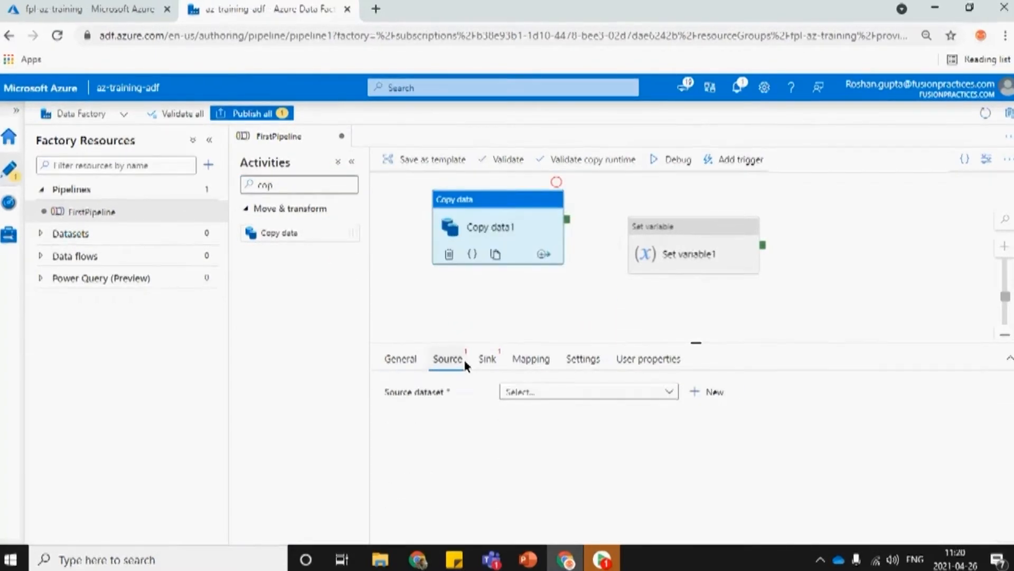
left_click(485, 362)
left_click(461, 362)
- Clear the activity search and review the activities available in the General category
double_click(274, 189)
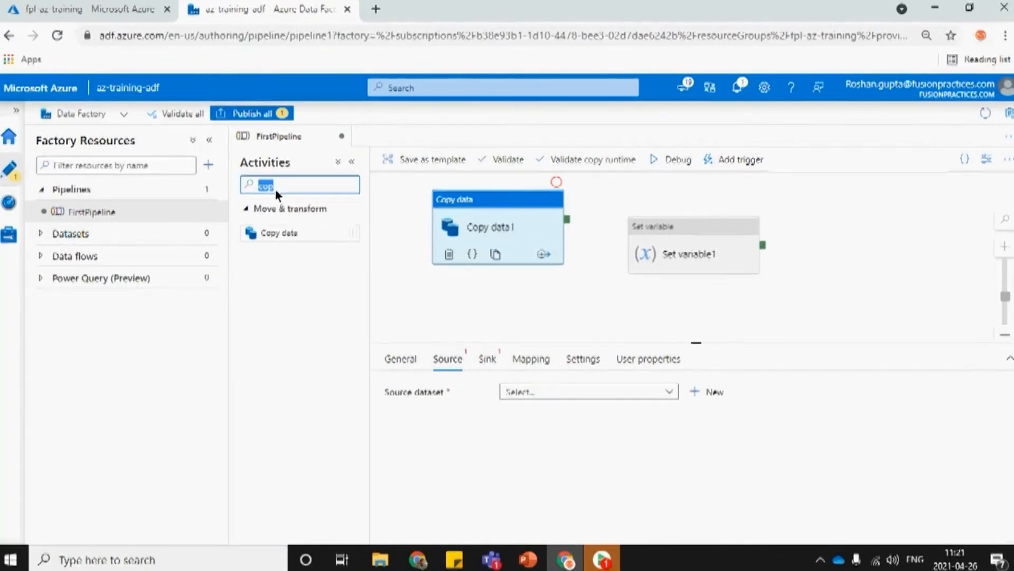
key("BackSpace")
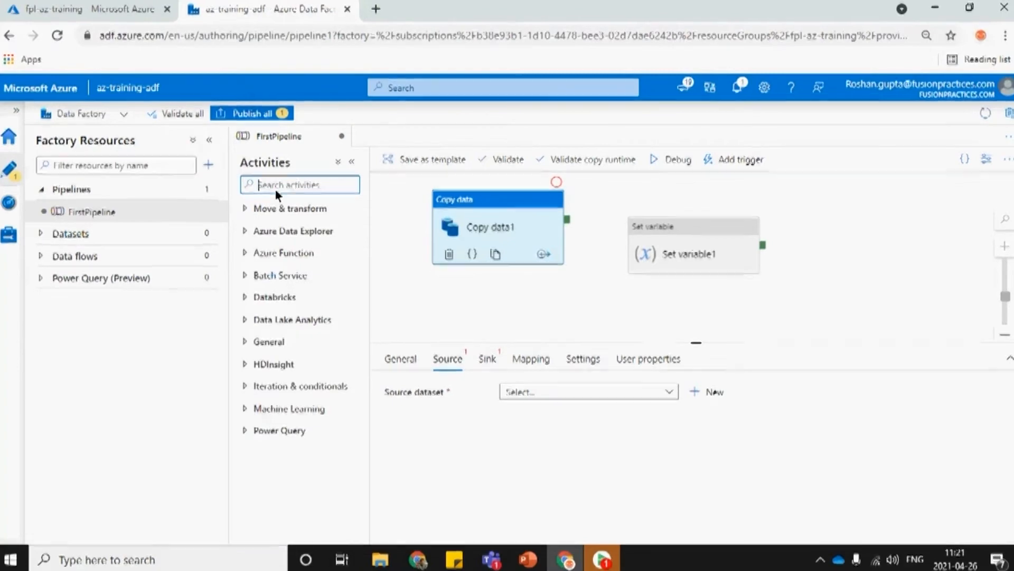
left_click(269, 341)
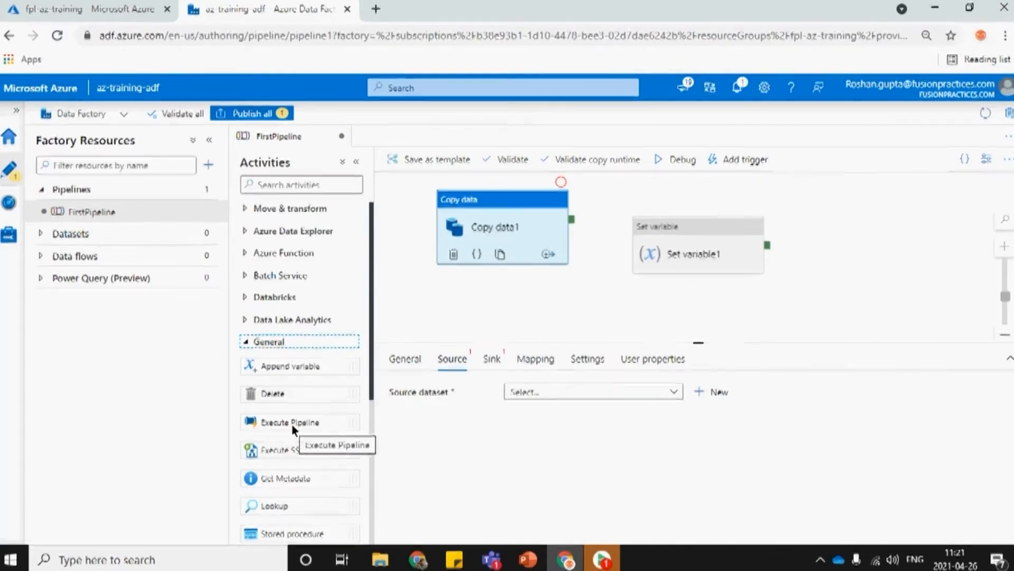
scroll(287, 454, "down", 3)
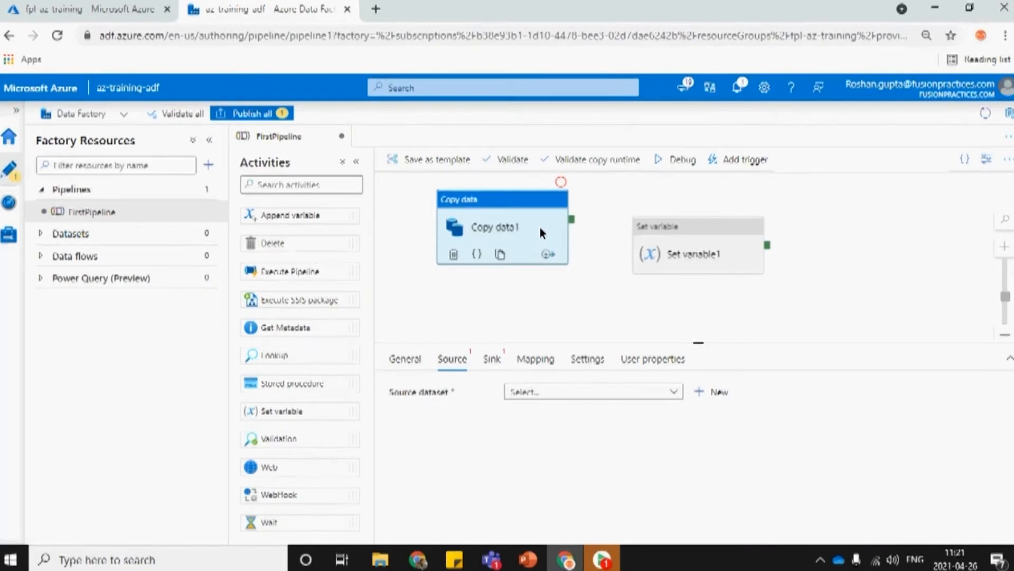
- Delete the Copy data activity from FirstPipeline and publish the pipeline to the live environment
key("Delete")
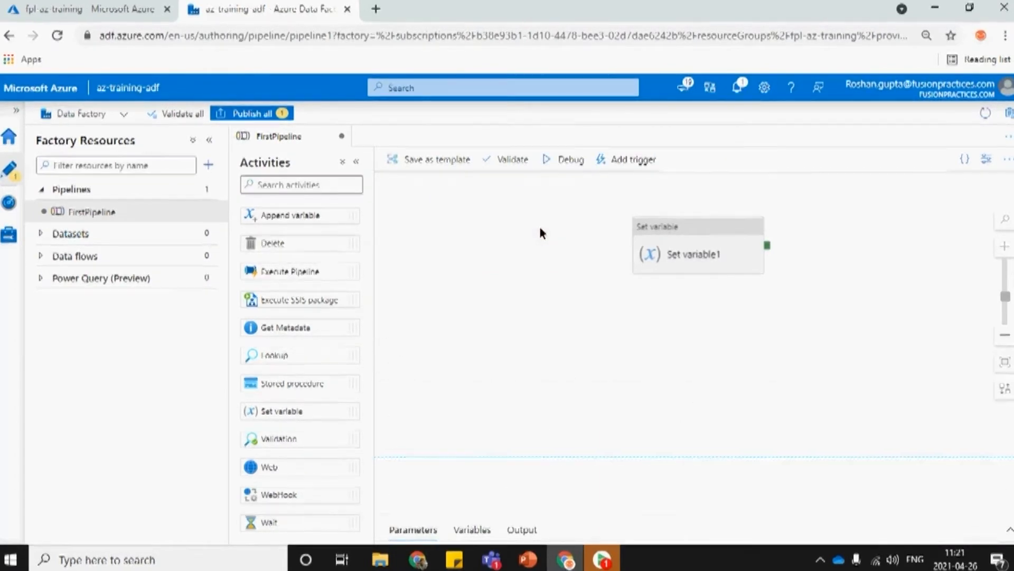
scroll(296, 226, "up", 3)
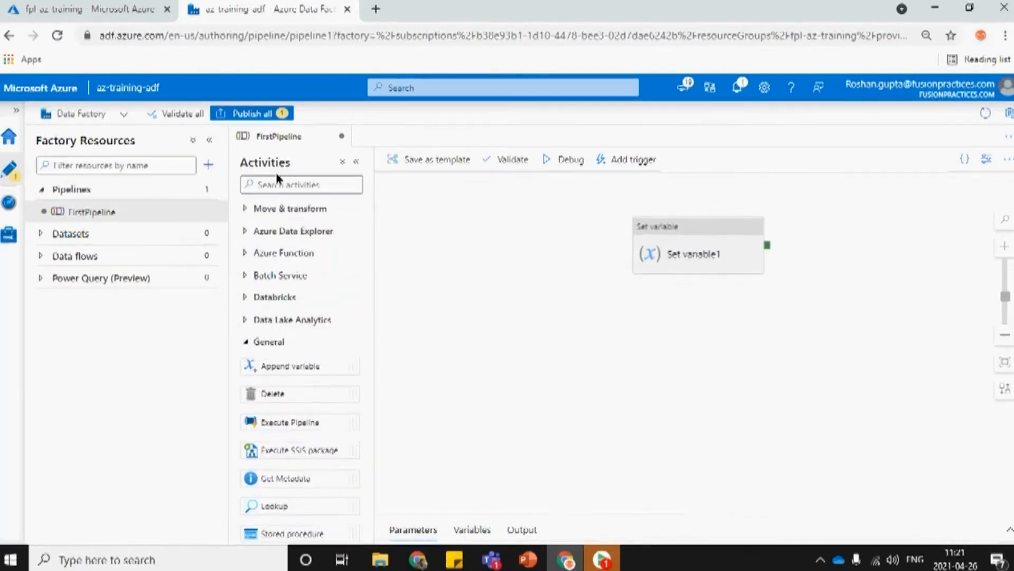
left_click(260, 115)
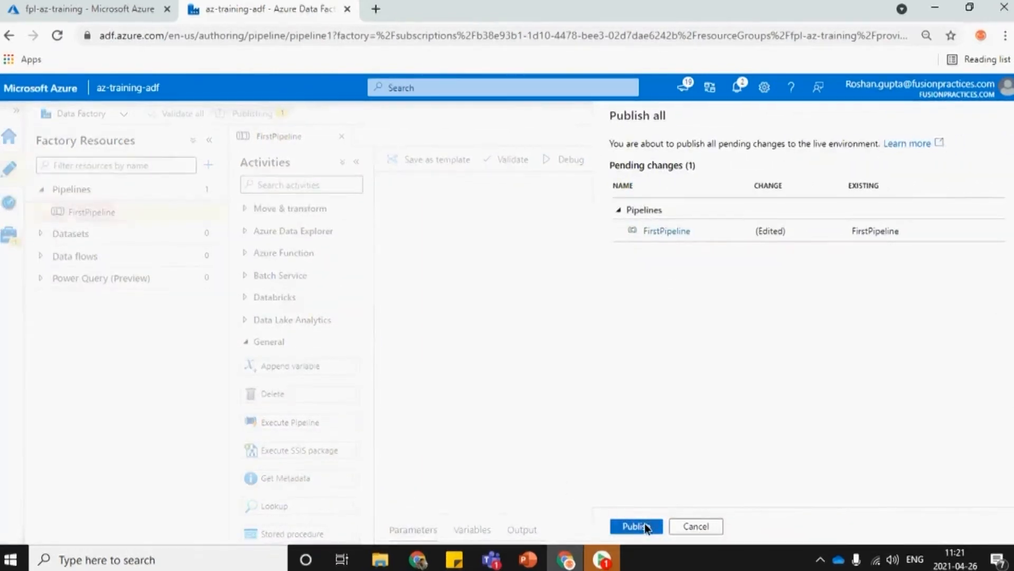
left_click(645, 526)
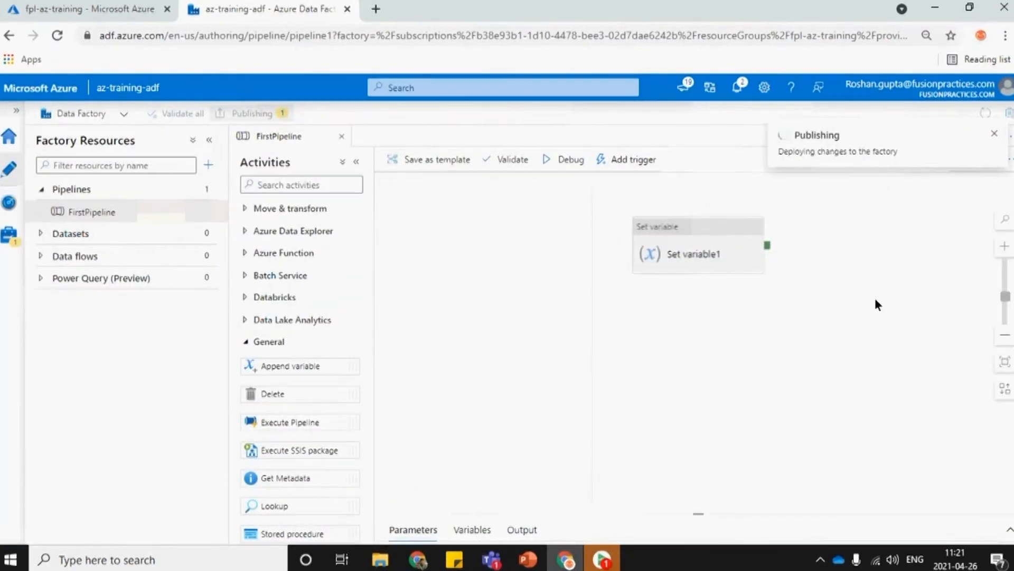
- Switch to the Day-1 PowerPoint presentation, review the Linked services & Data sets slide, and minimize the presentation
left_click(528, 559)
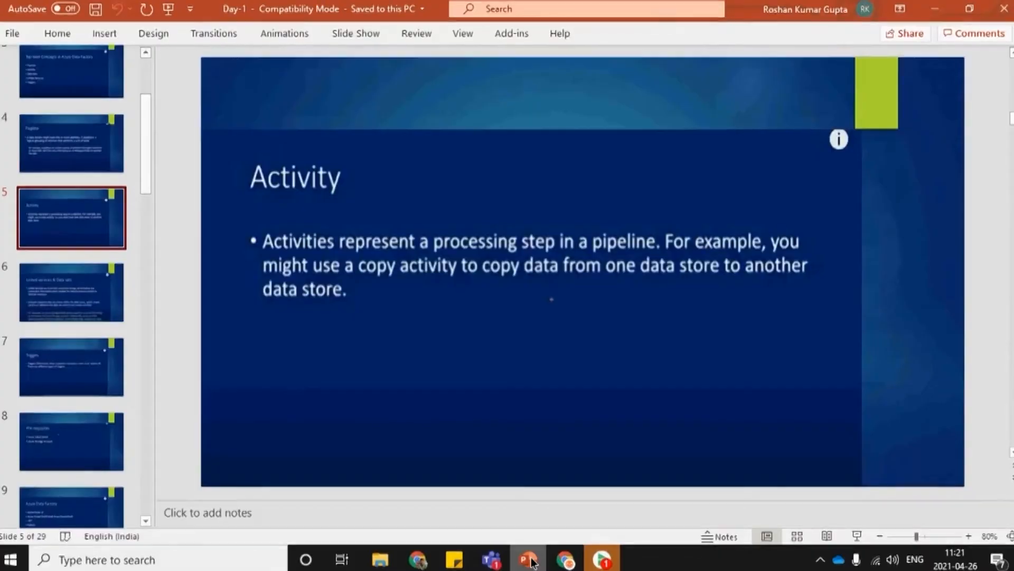
left_click(40, 308)
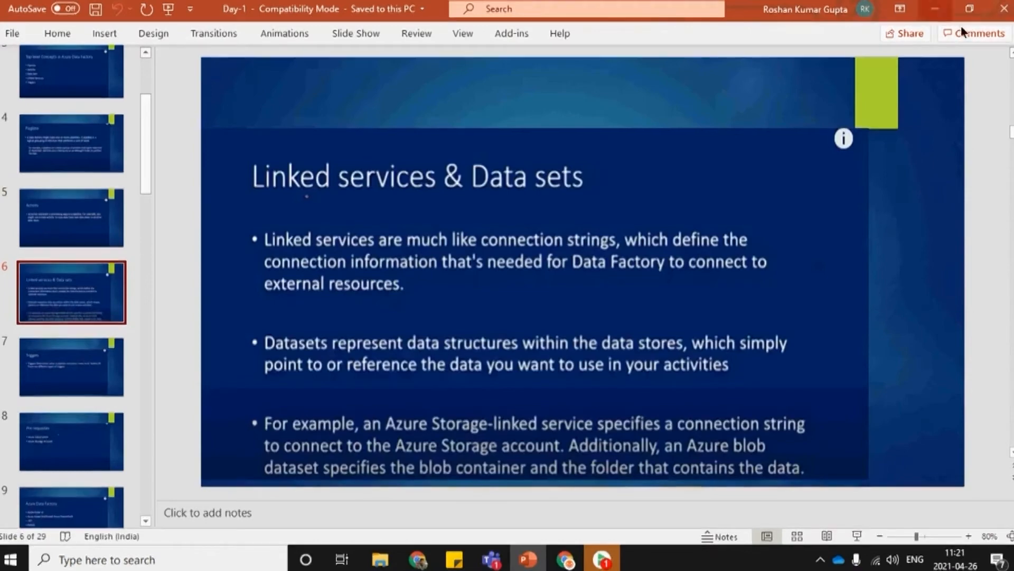
left_click(934, 8)
- Open the containers of the fptrainingsa storage account from the fpl-az-training resource group in the Azure portal
left_click(74, 9)
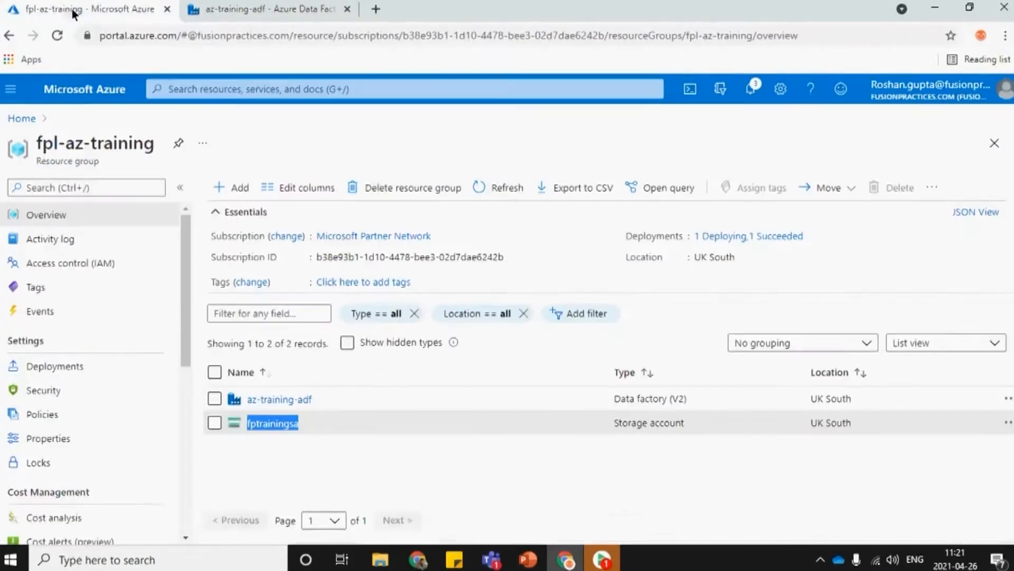
left_click(281, 422)
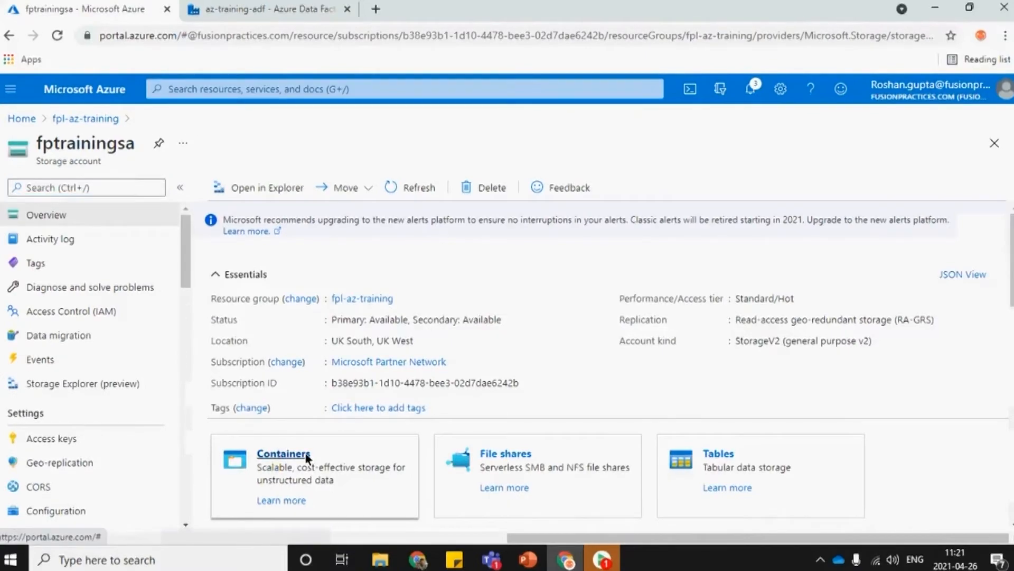
left_click(274, 459)
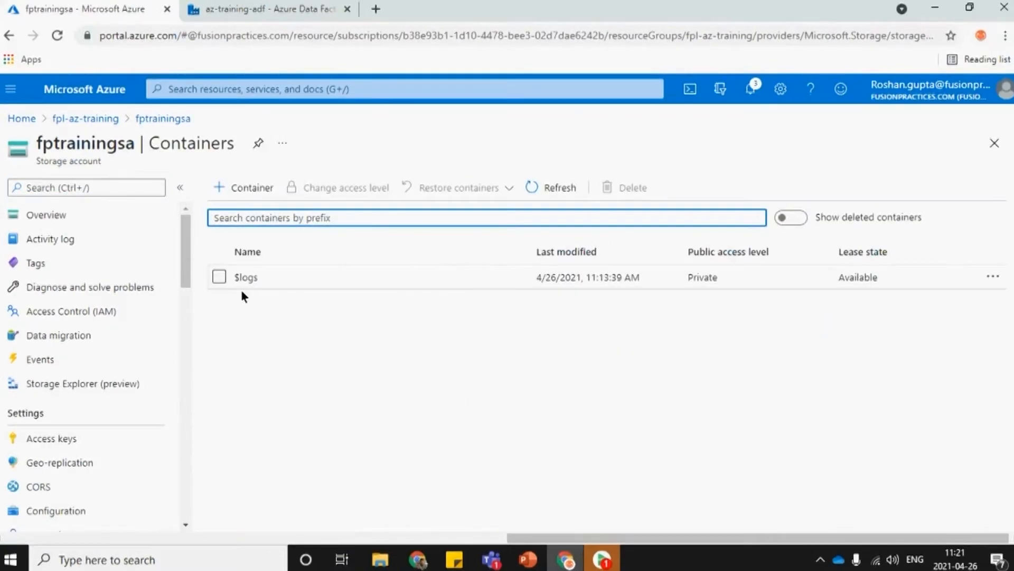
left_click(144, 120)
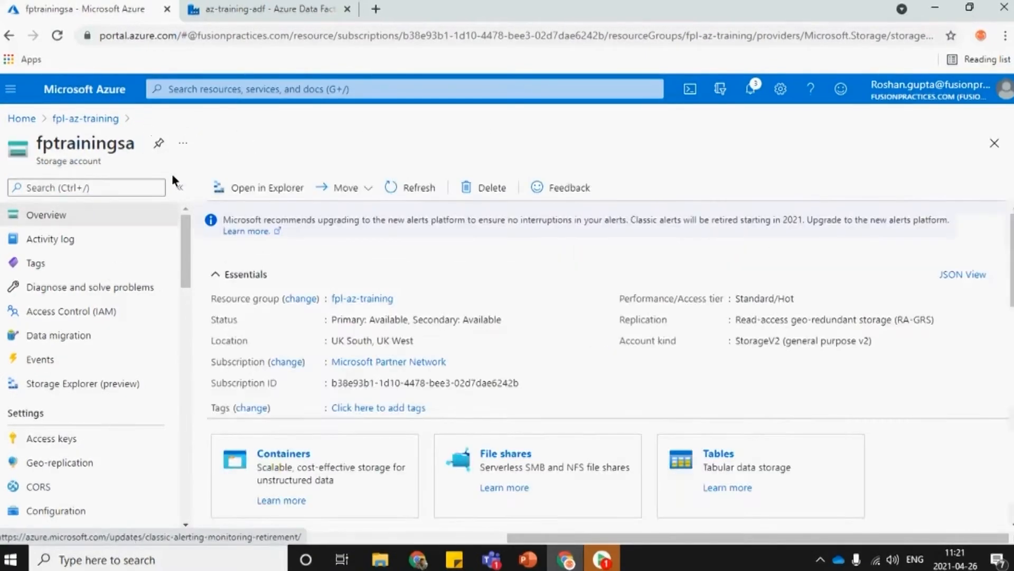
left_click(281, 455)
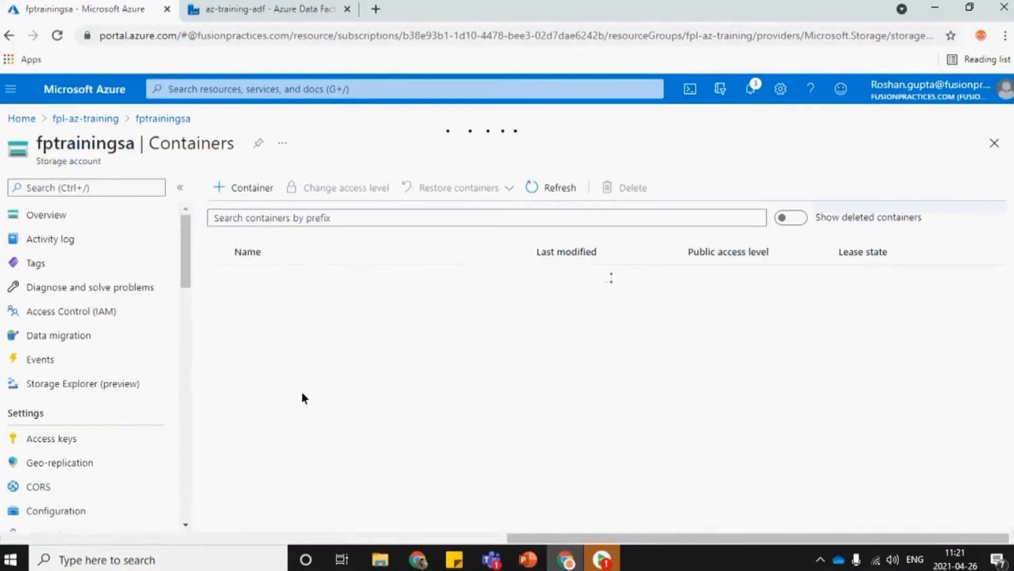
- Create a container named input with private access in the fptrainingsa storage account
left_click(254, 219)
left_click(242, 191)
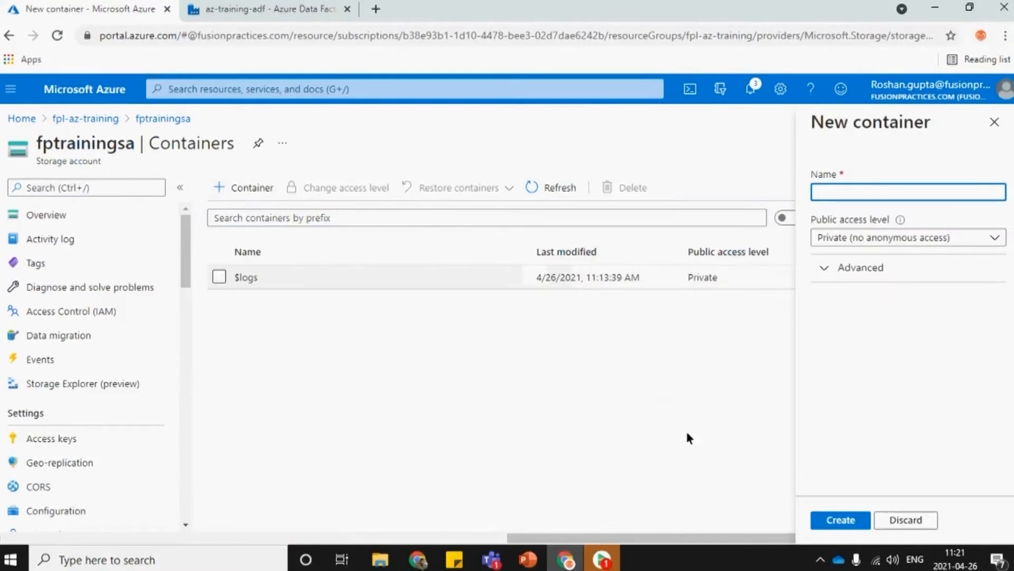
type("input")
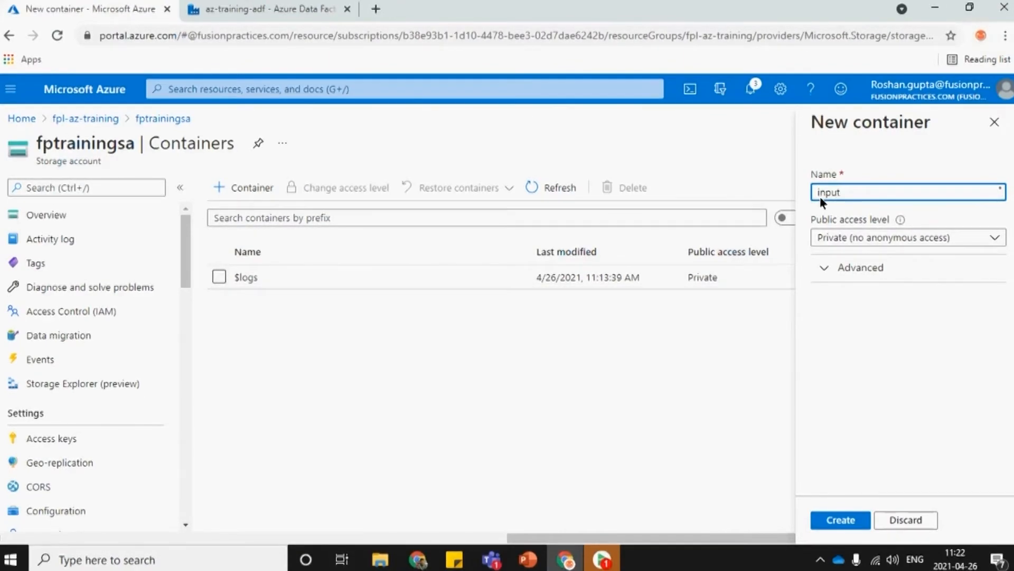
left_click(839, 520)
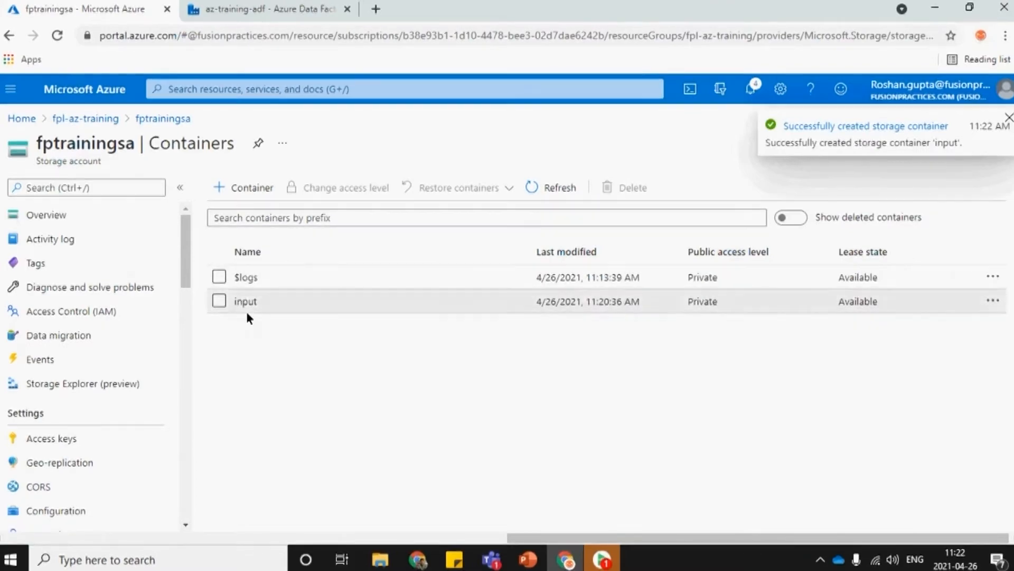
- Start a blob upload in the input container and browse to Desktop > Office > Training Sessions > ADF > Dataflow > Filter
left_click(247, 312)
left_click(237, 189)
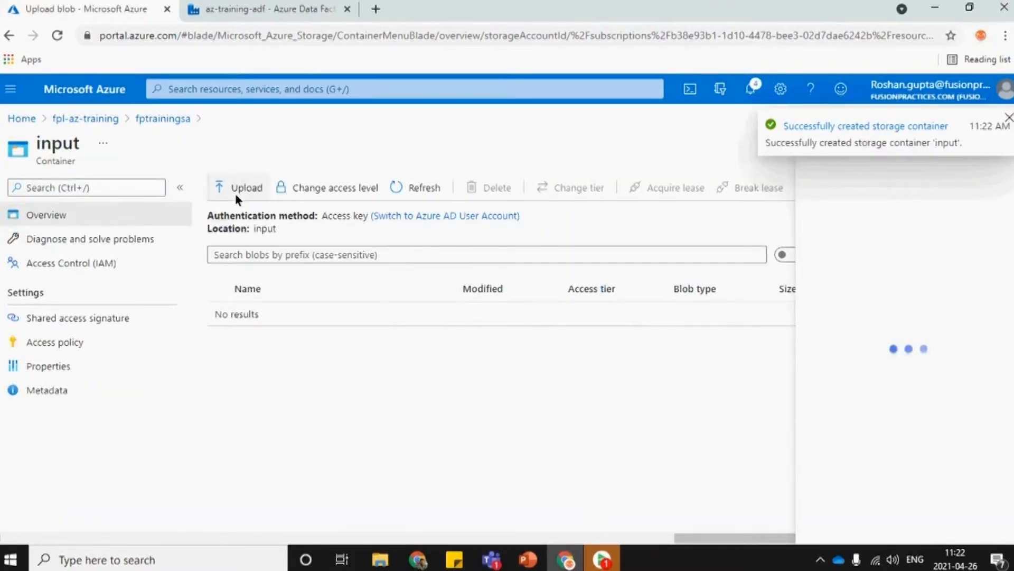
left_click(998, 184)
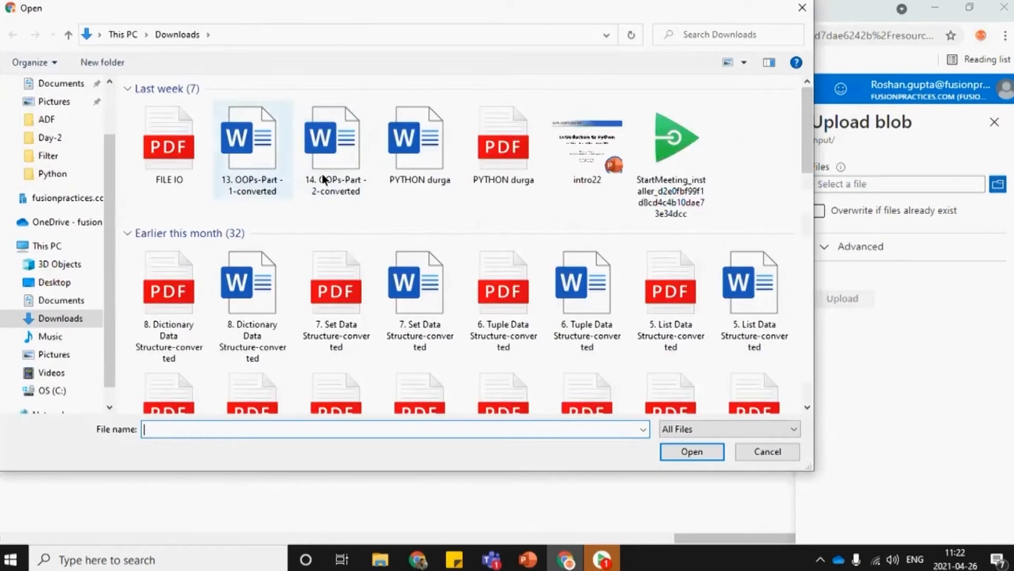
left_click(50, 137)
scroll(51, 104, "up", 2)
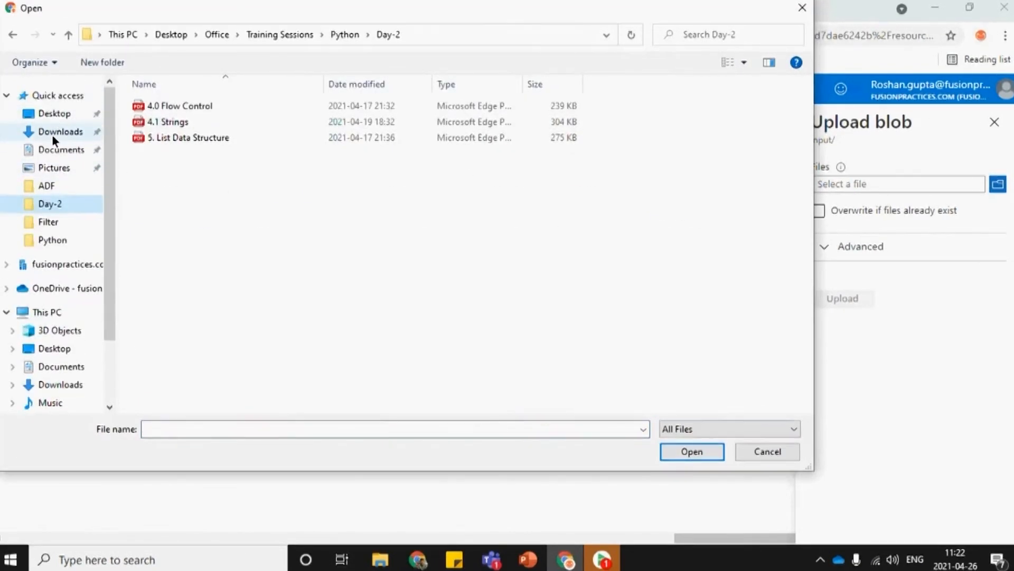
left_click(52, 113)
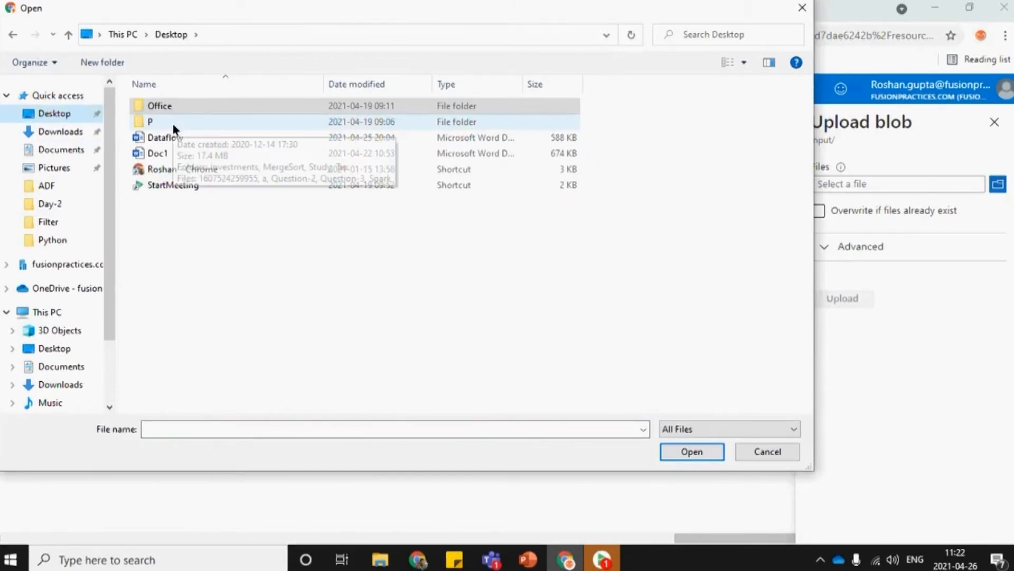
double_click(169, 106)
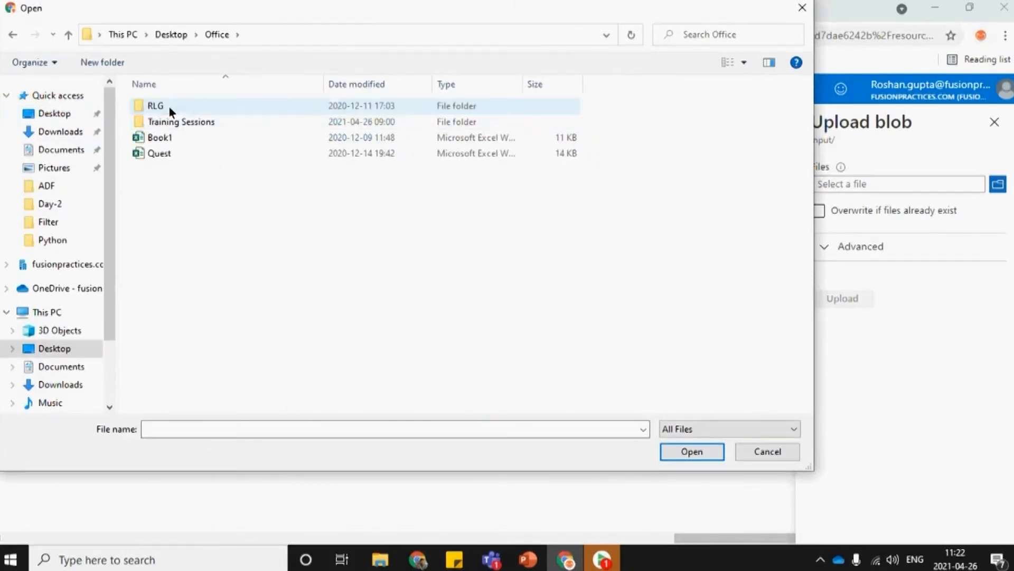
double_click(169, 123)
double_click(165, 108)
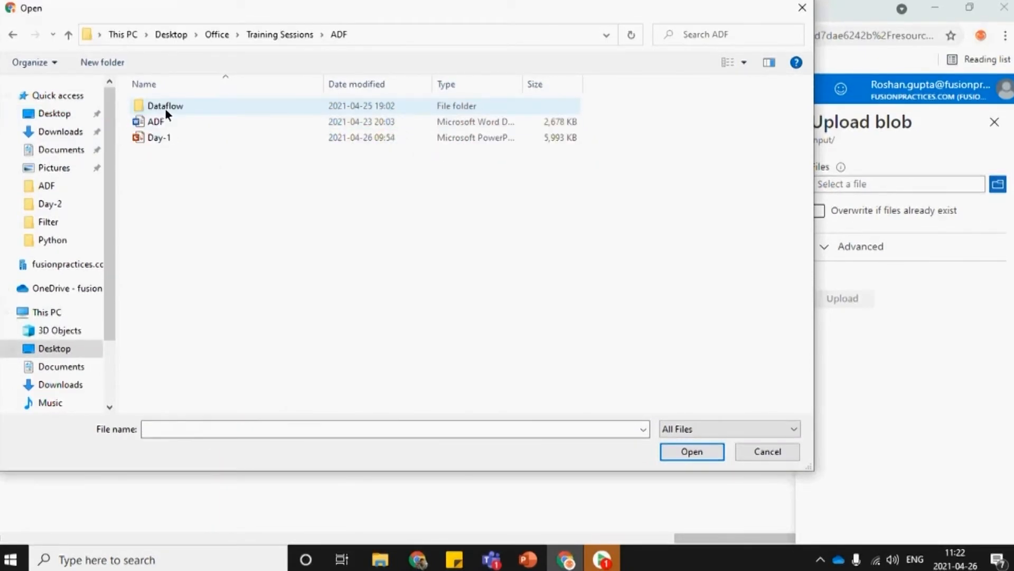
double_click(166, 108)
double_click(166, 109)
- Upload department.csv and employee.csv to the input container, and close the upload form
left_click(165, 122)
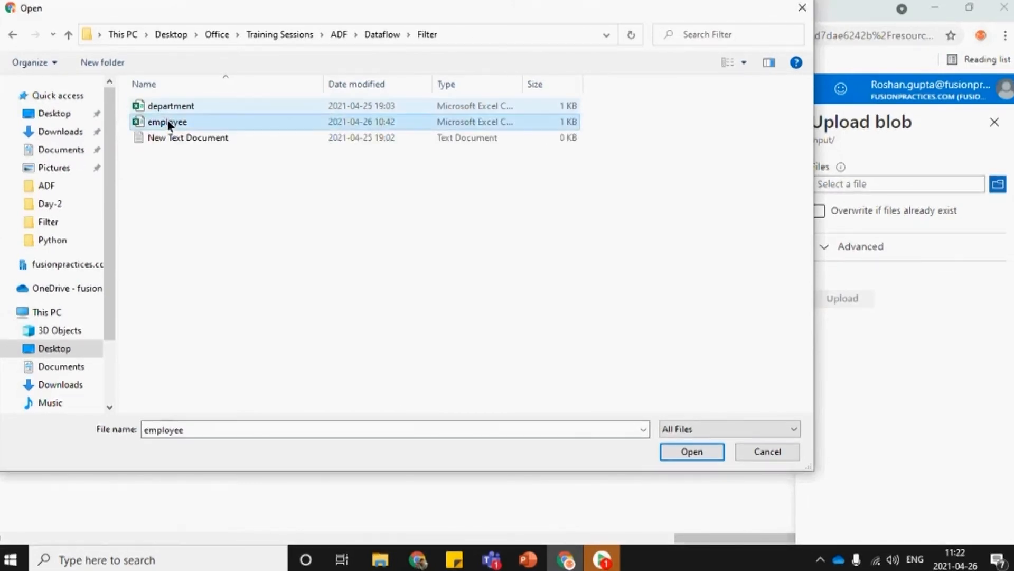
left_click(173, 108, "ctrl")
left_click(694, 449)
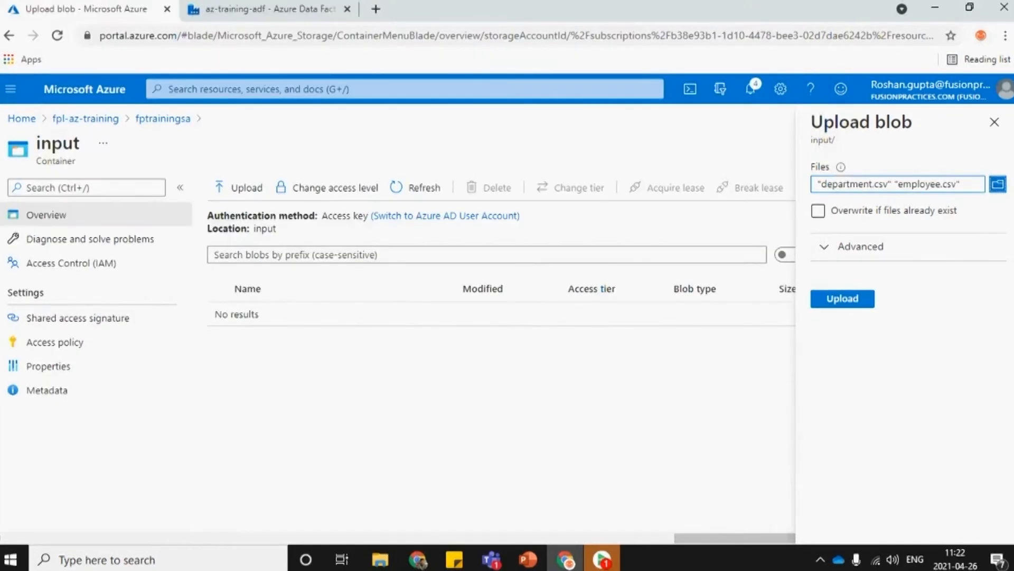
left_click(859, 300)
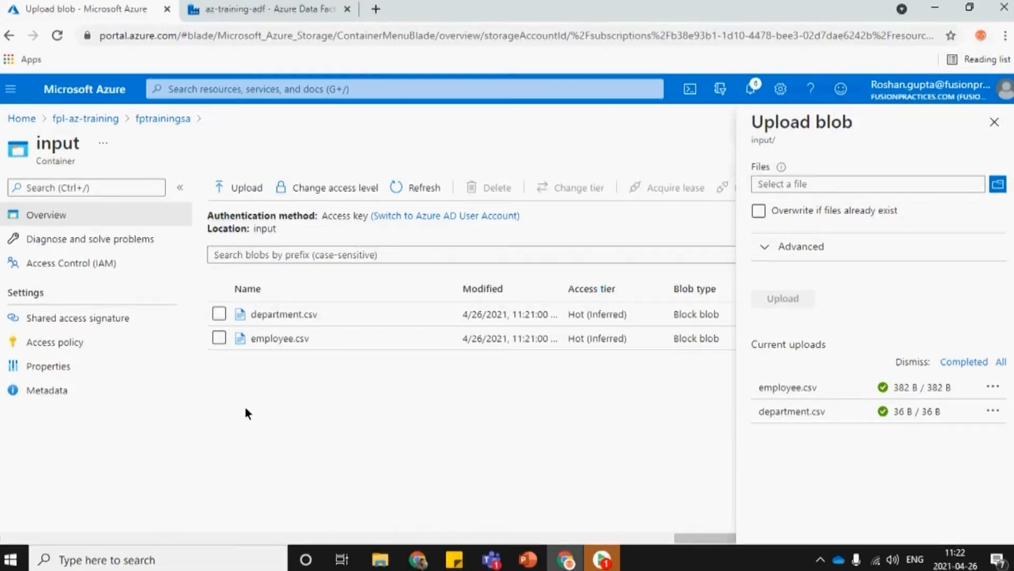
left_click(994, 122)
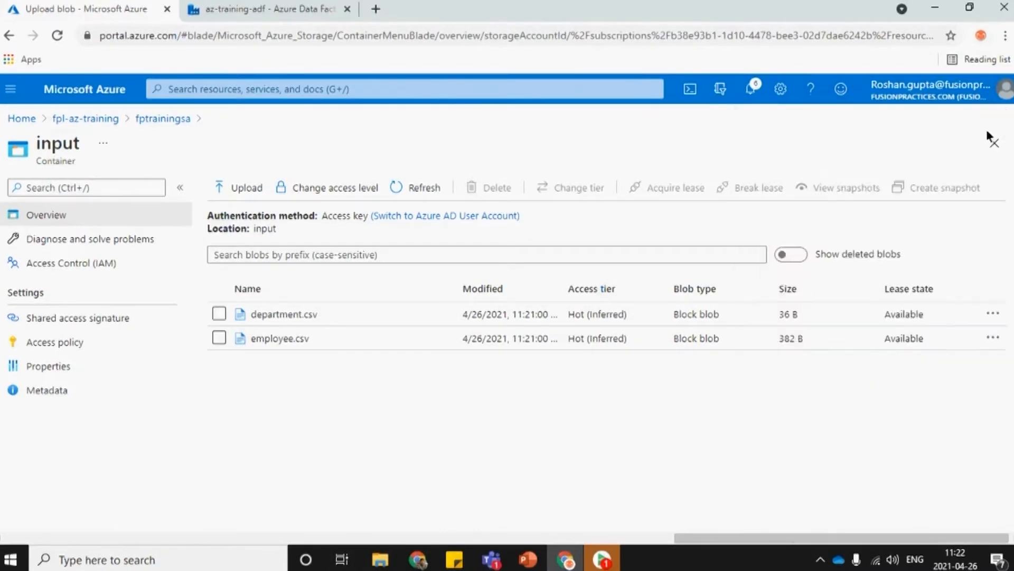
- Switch to the az-training-adf data factory and start a new dataset in the authoring view
left_click(286, 8)
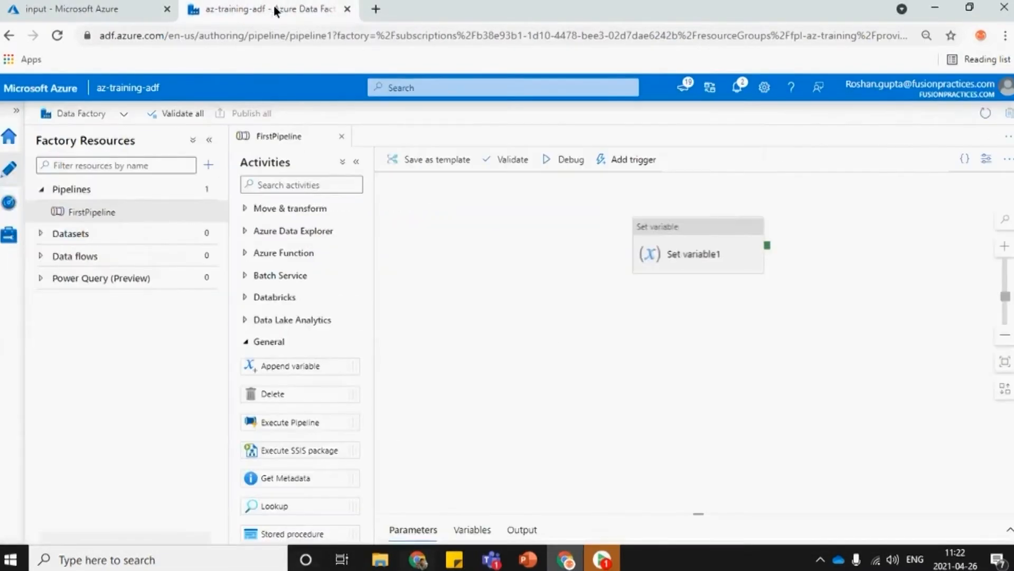
left_click(11, 246)
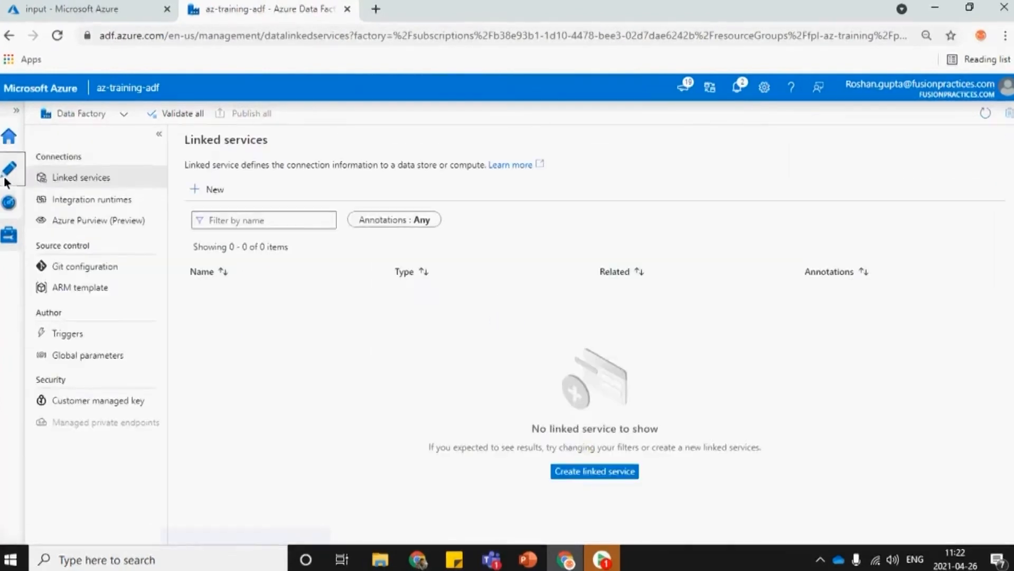
left_click(5, 181)
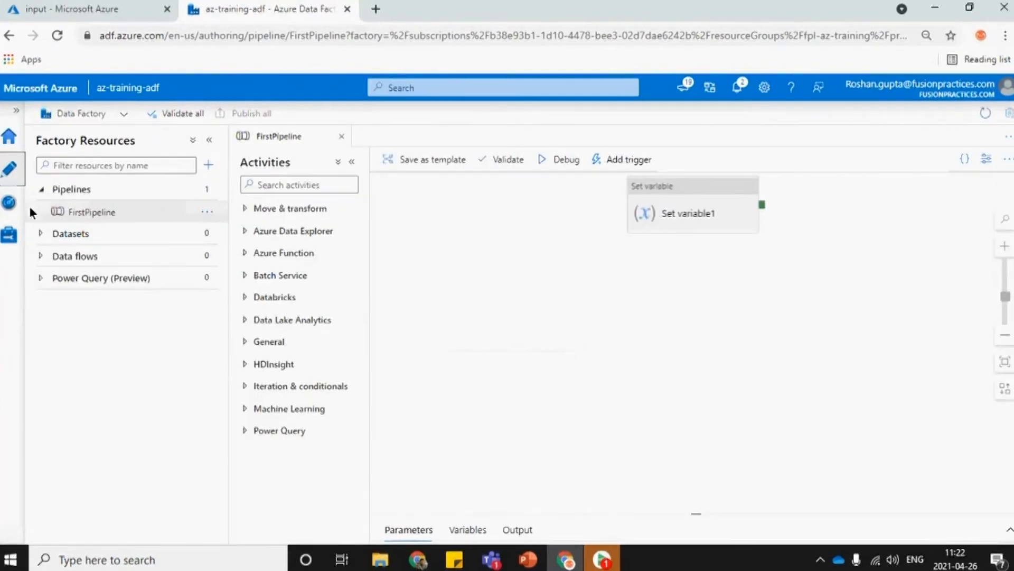
left_click(42, 237)
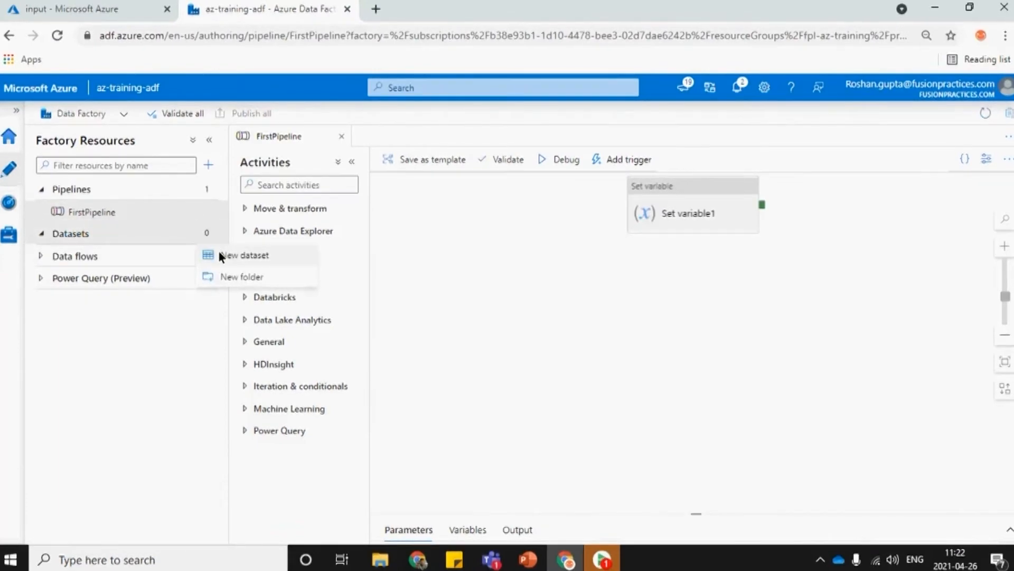
left_click(219, 255)
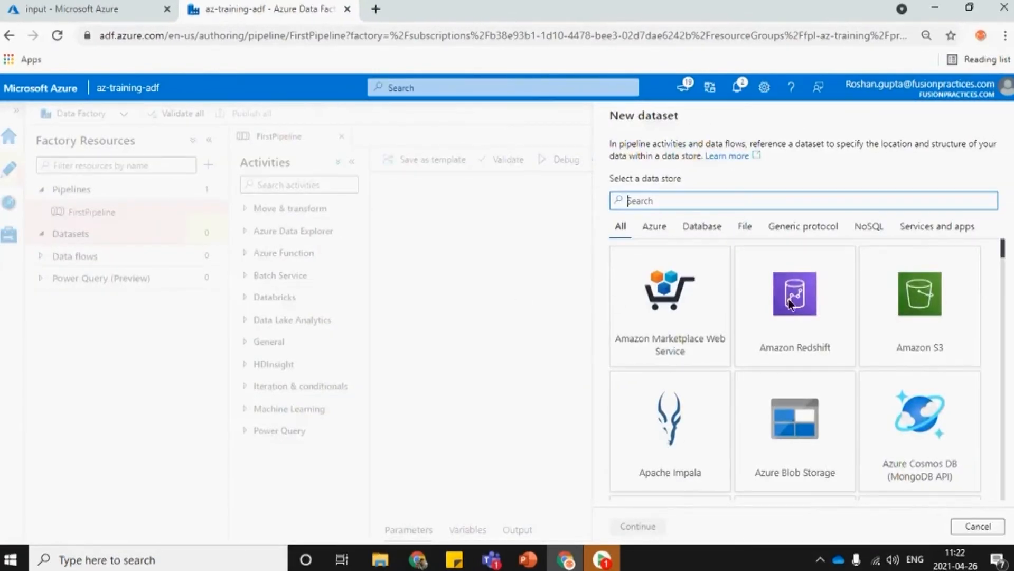
- Examine the full list of data stores available for the new dataset
scroll(792, 416, "down", 2)
scroll(793, 416, "up", 2)
scroll(793, 416, "down", 1)
scroll(791, 413, "down", 7)
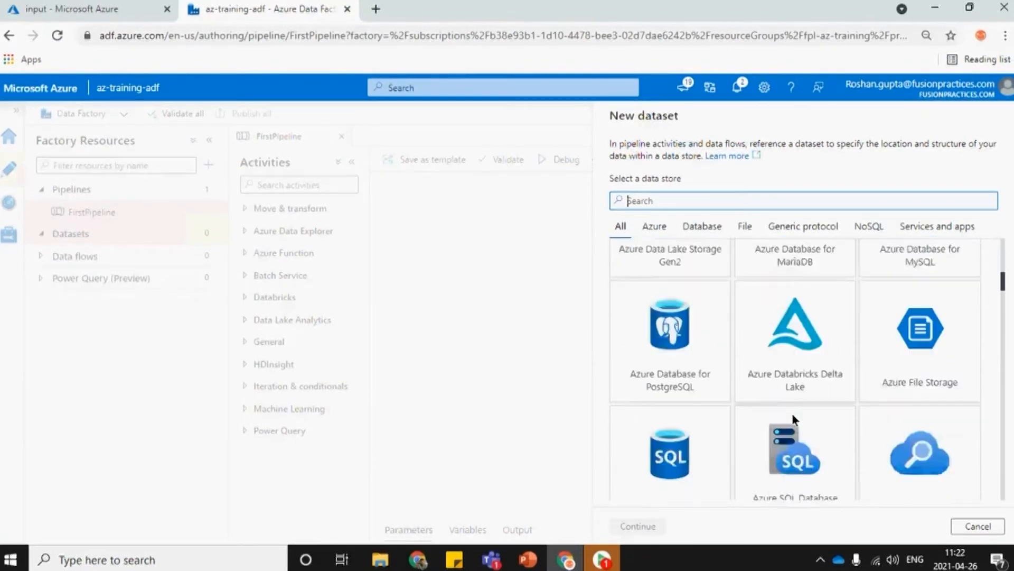
scroll(791, 413, "down", 2)
scroll(792, 414, "up", 10)
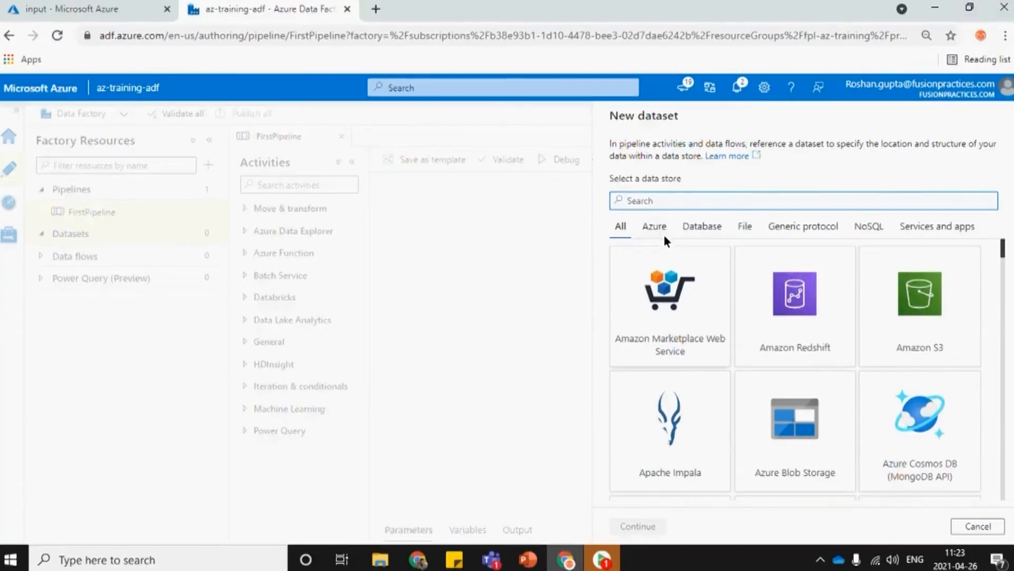
scroll(802, 352, "down", 10)
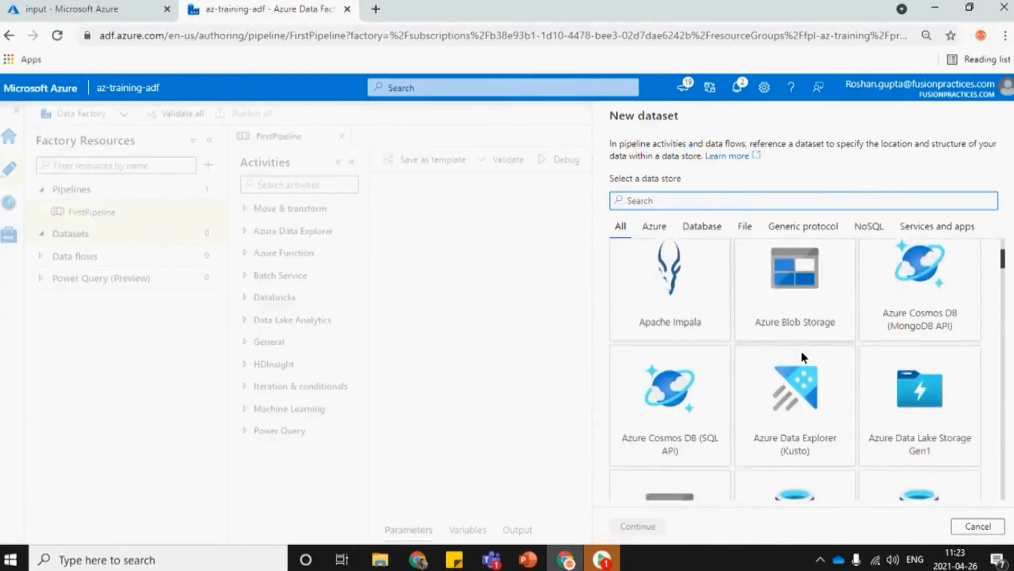
scroll(800, 348, "down", 10)
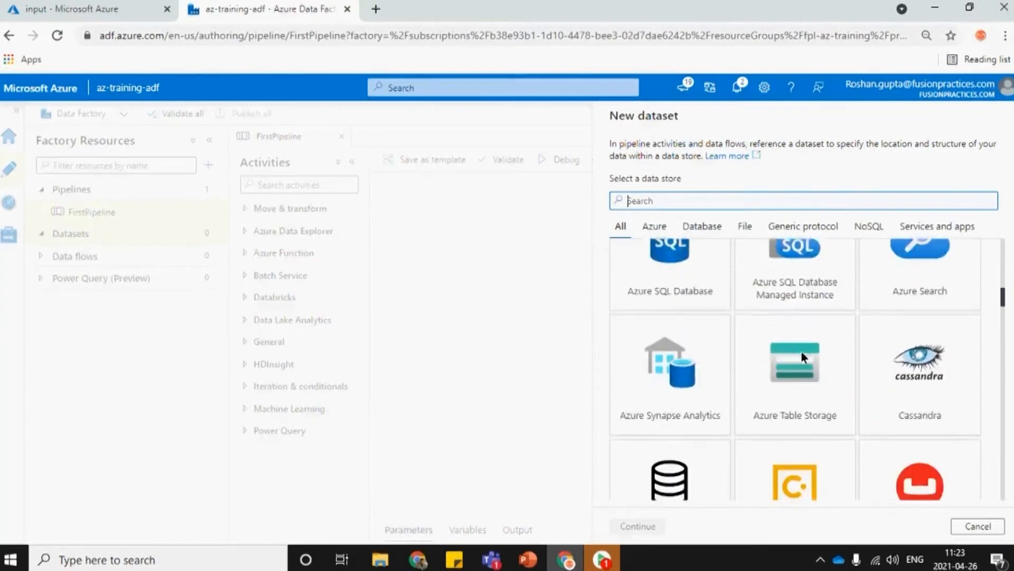
scroll(800, 352, "up", 10)
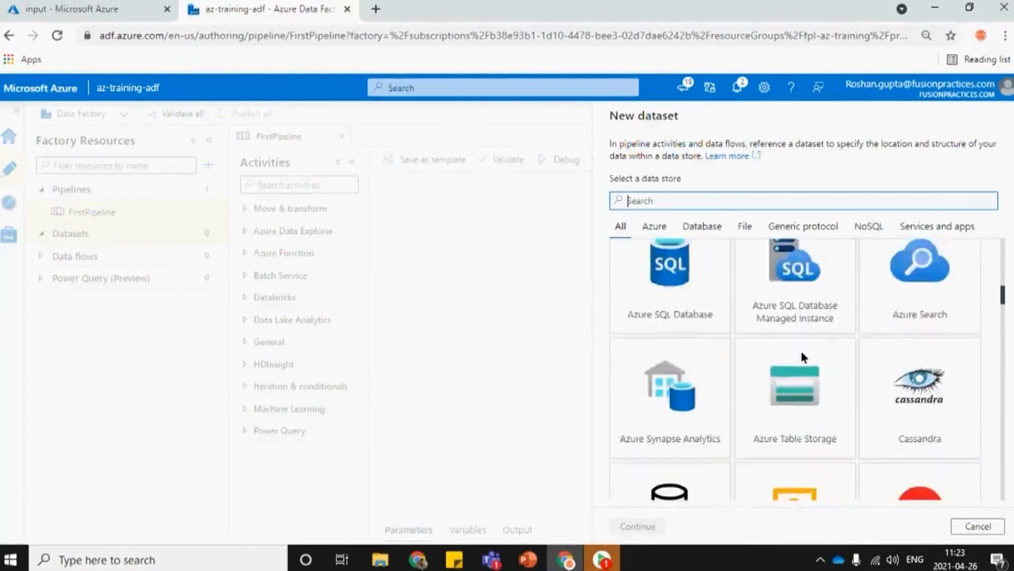
- Examine the data stores offered in the Azure and Database categories for the new dataset
left_click(657, 227)
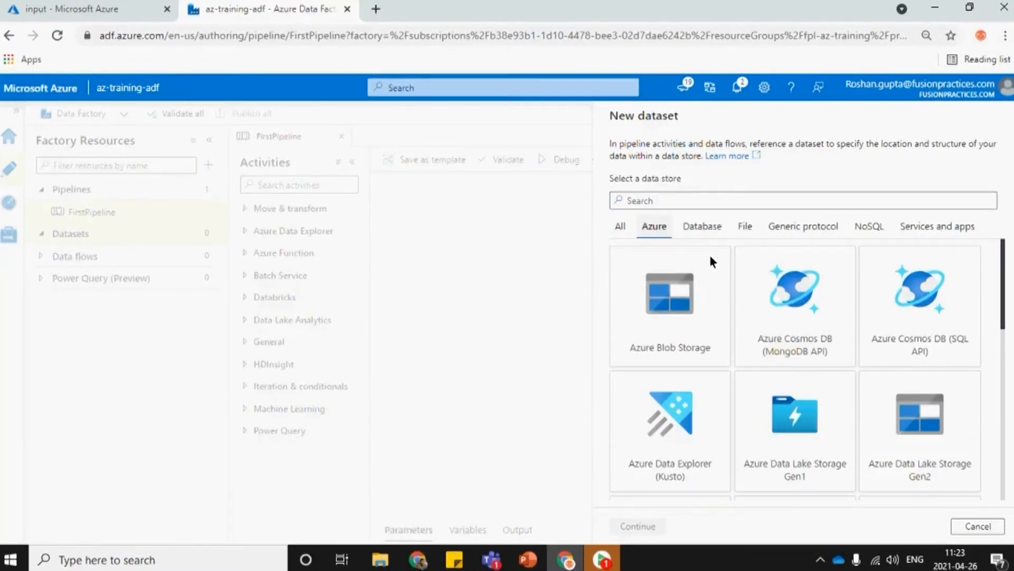
left_click(703, 229)
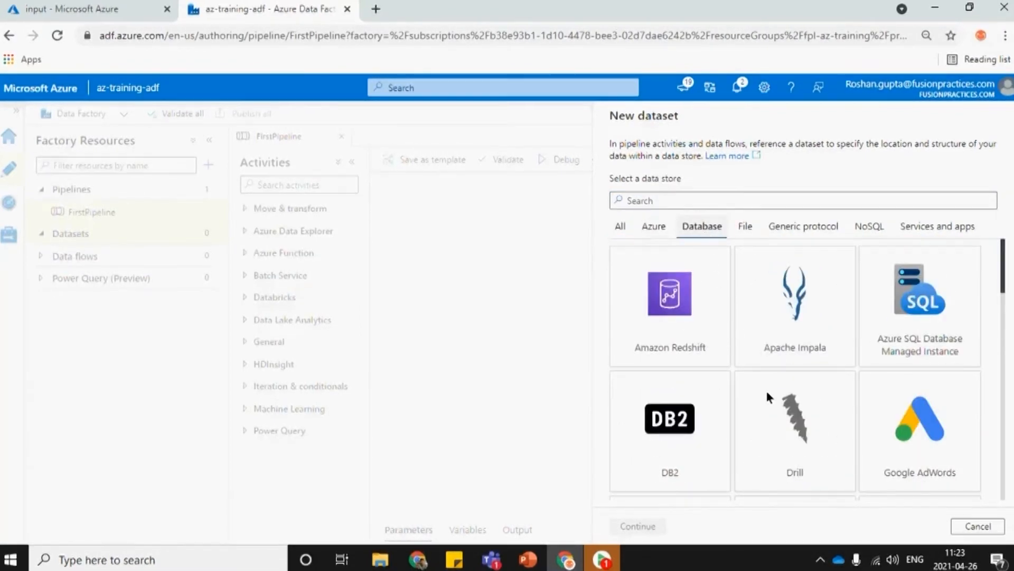
scroll(765, 389, "down", 3)
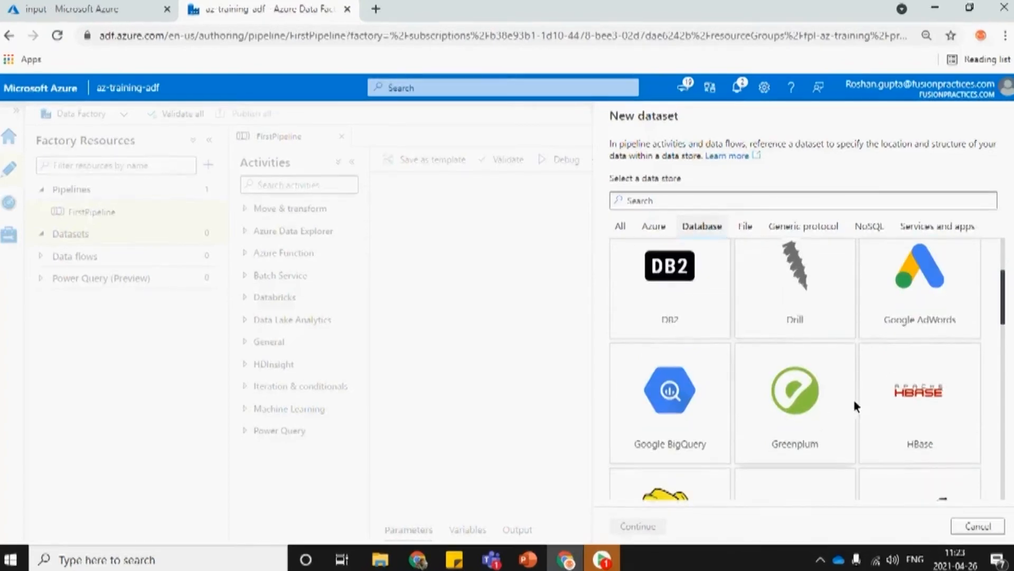
scroll(852, 398, "down", 3)
scroll(803, 404, "down", 5)
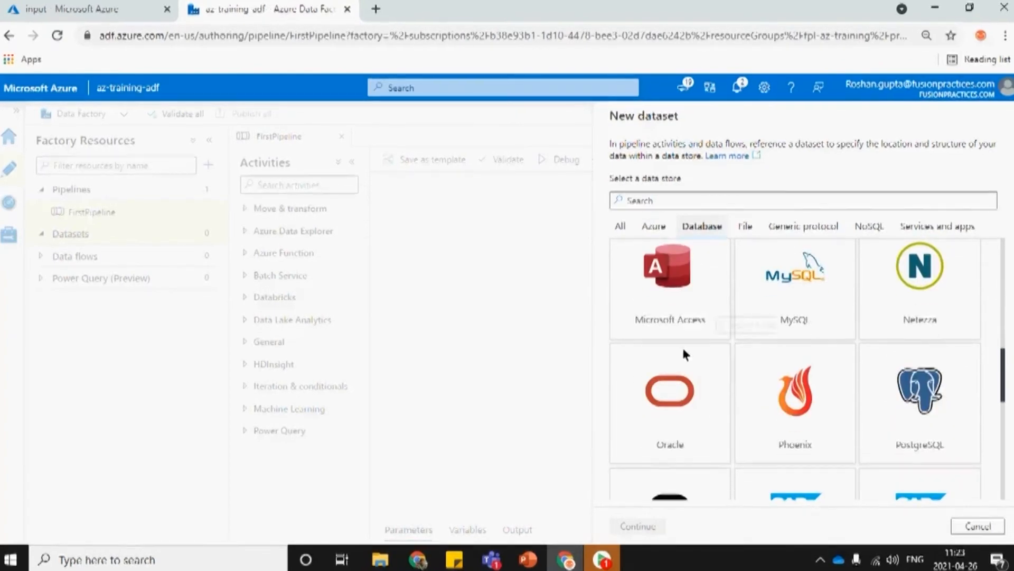
scroll(771, 420, "down", 4)
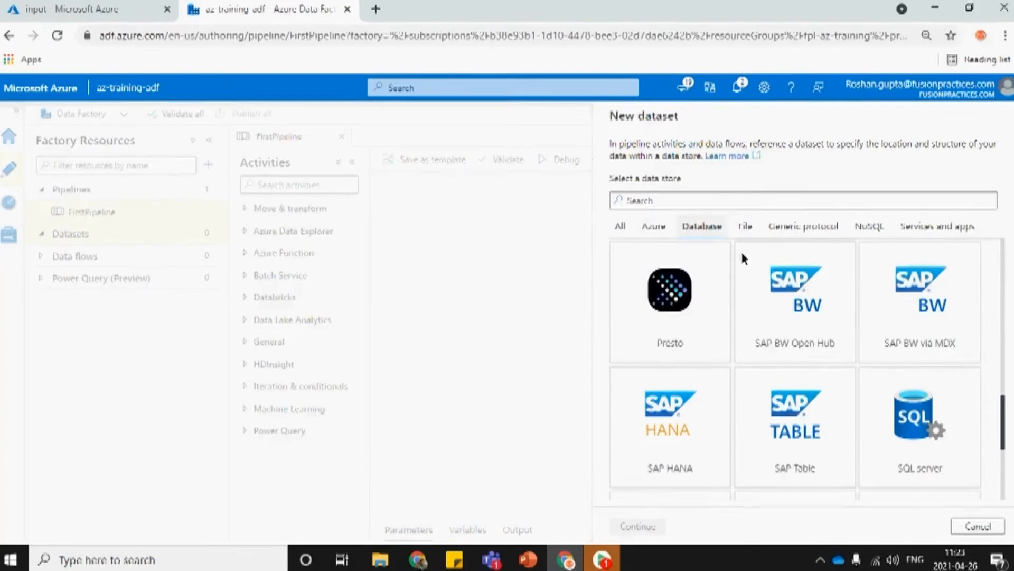
- Search the data stores for sql, look through the matches, and clear the search
left_click(660, 202)
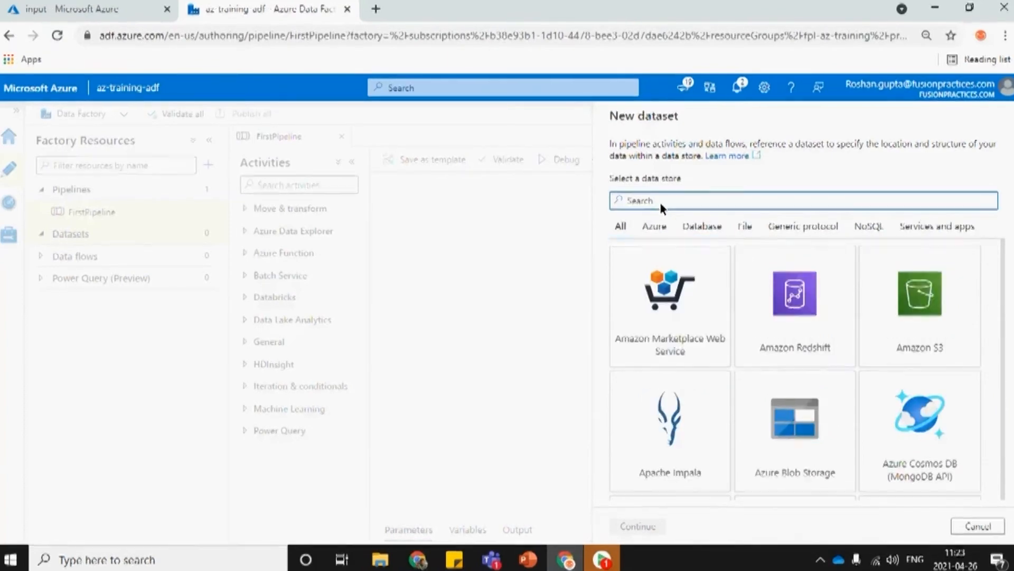
type("sql")
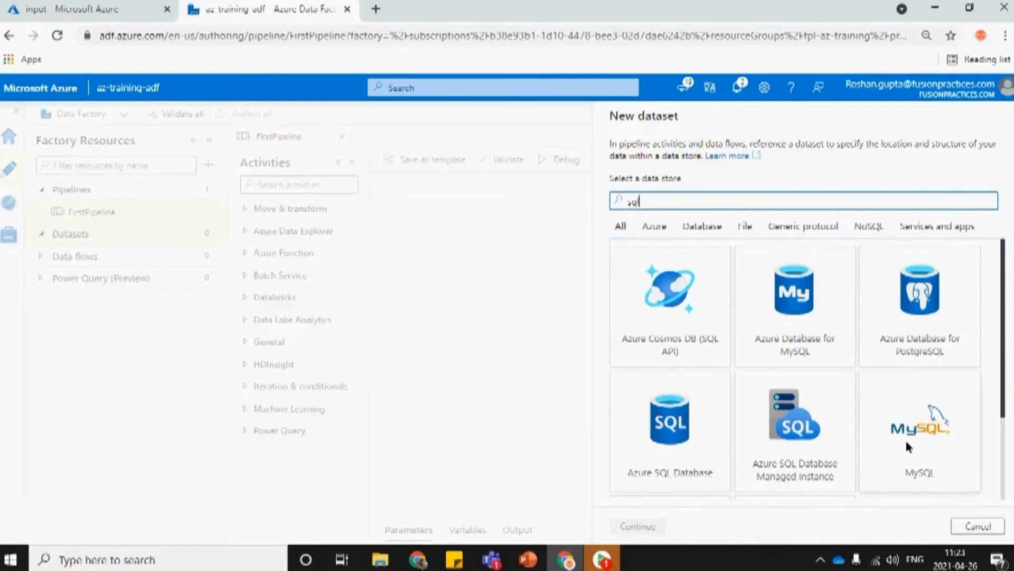
scroll(905, 438, "down", 2)
scroll(830, 300, "up", 2)
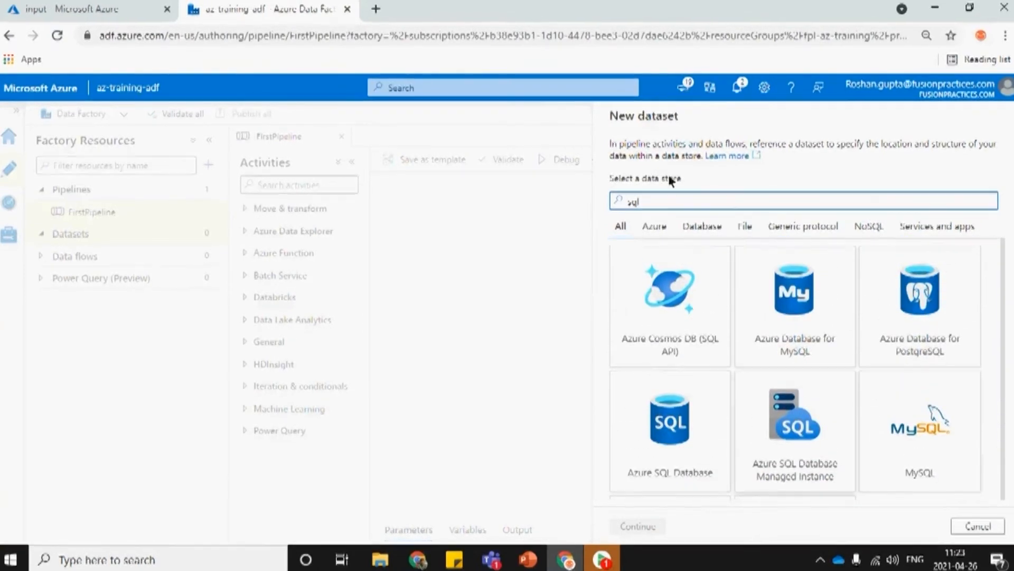
key("BackSpace")
key("BackSpace")
key("BackSpace")
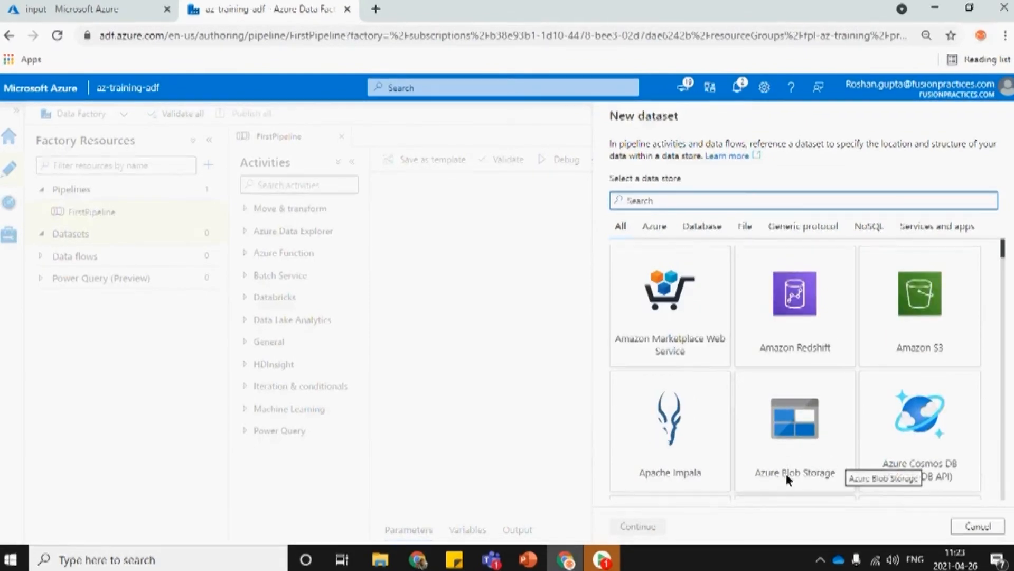
- Choose Azure Blob Storage with the DelimitedText format for the new dataset and name it Employee
left_click(803, 428)
left_click(641, 527)
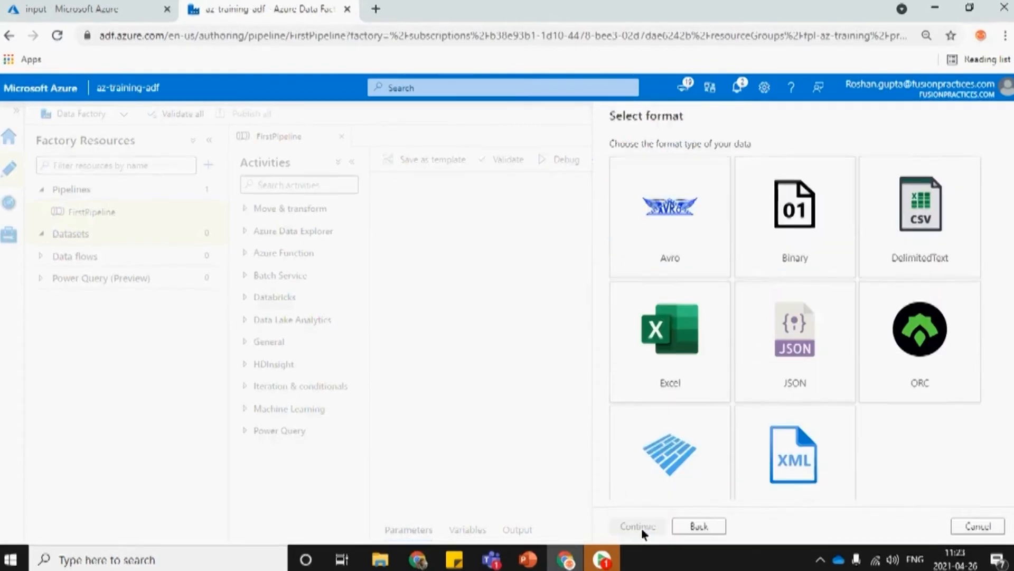
left_click(922, 229)
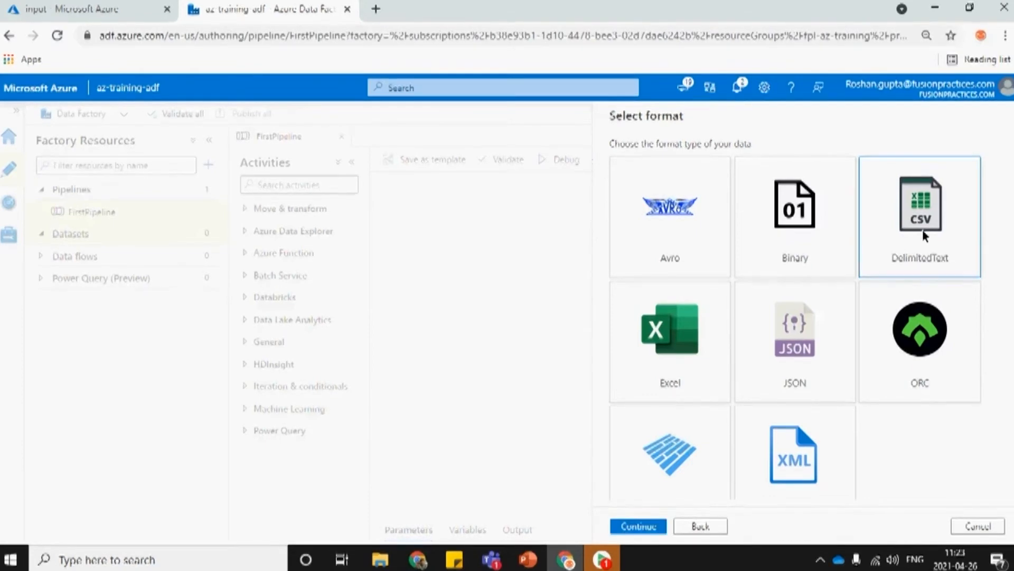
left_click(639, 525)
left_click_drag(687, 165, 572, 159)
type("Employee")
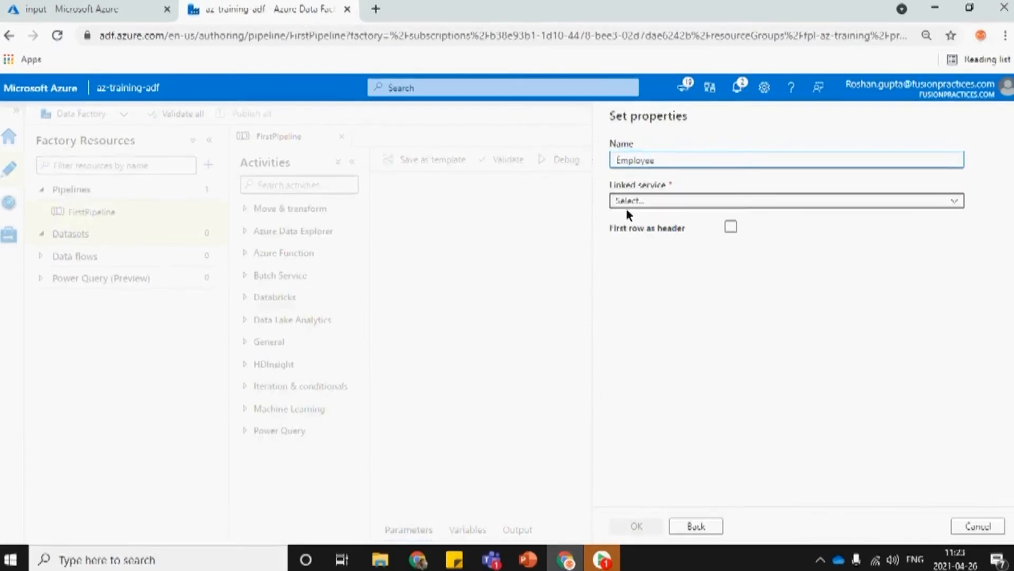
- Start a new Azure Blob Storage linked service for the Employee dataset and name it AzureBlobStorageLS
left_click(662, 198)
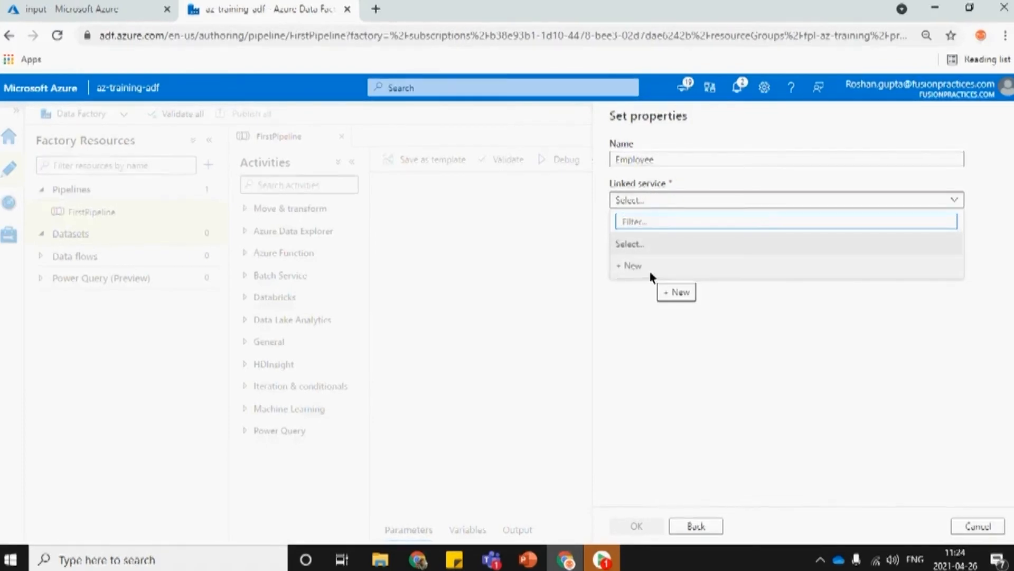
left_click(633, 266)
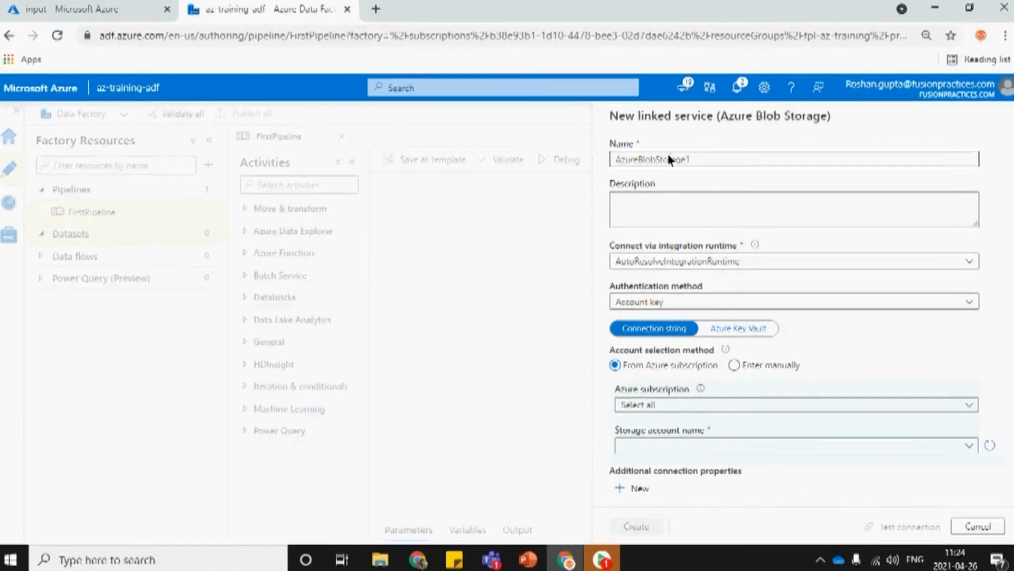
left_click(701, 163)
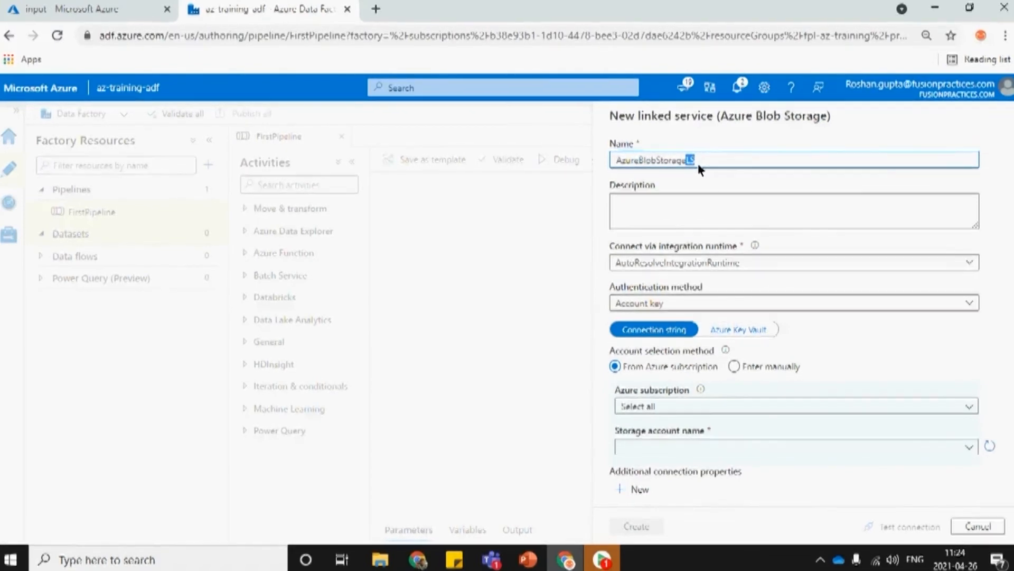
left_click(616, 162)
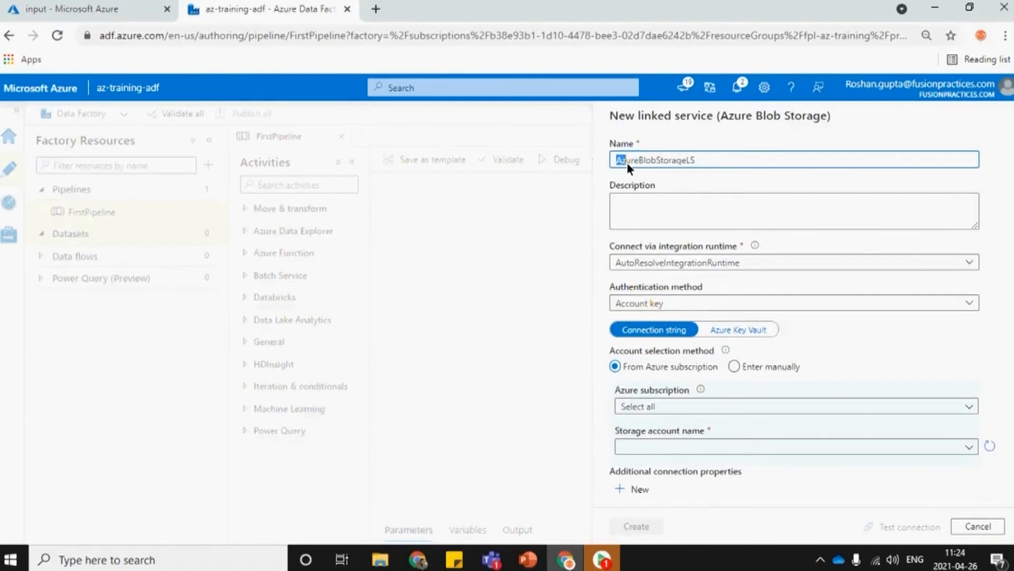
left_click(709, 161)
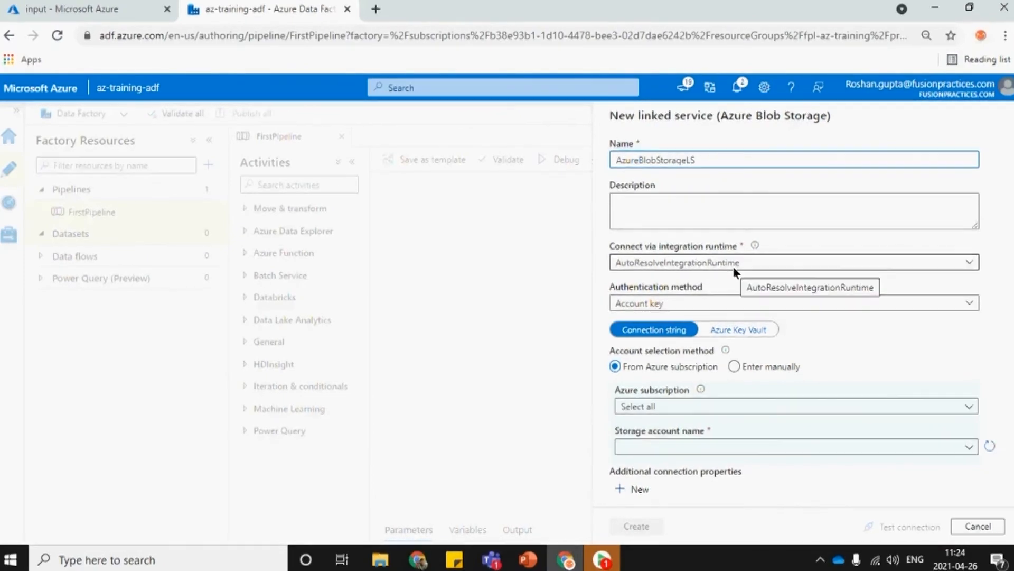
triple_click(613, 245)
left_click_drag(606, 246, 613, 246)
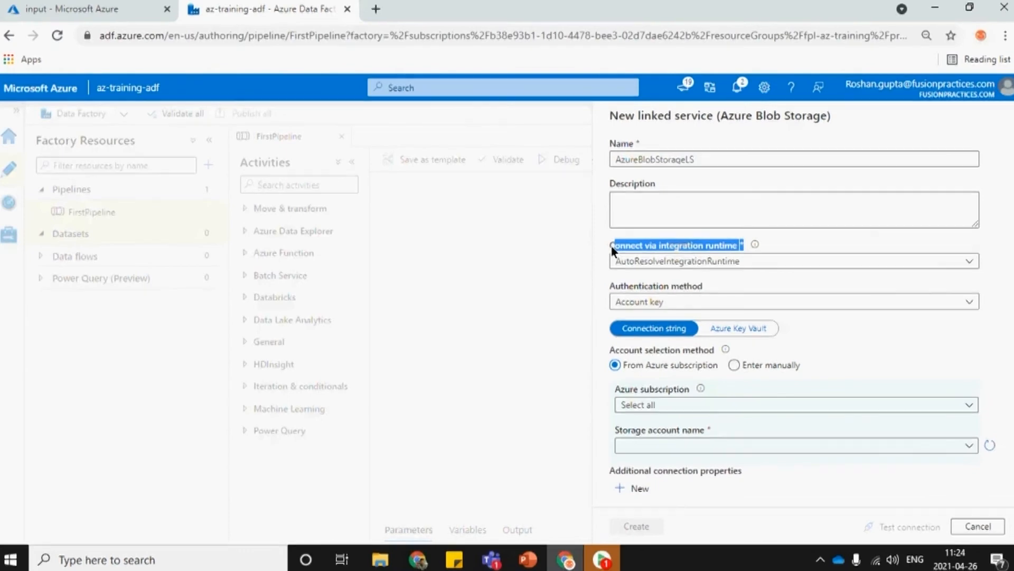
left_click_drag(610, 247, 713, 248)
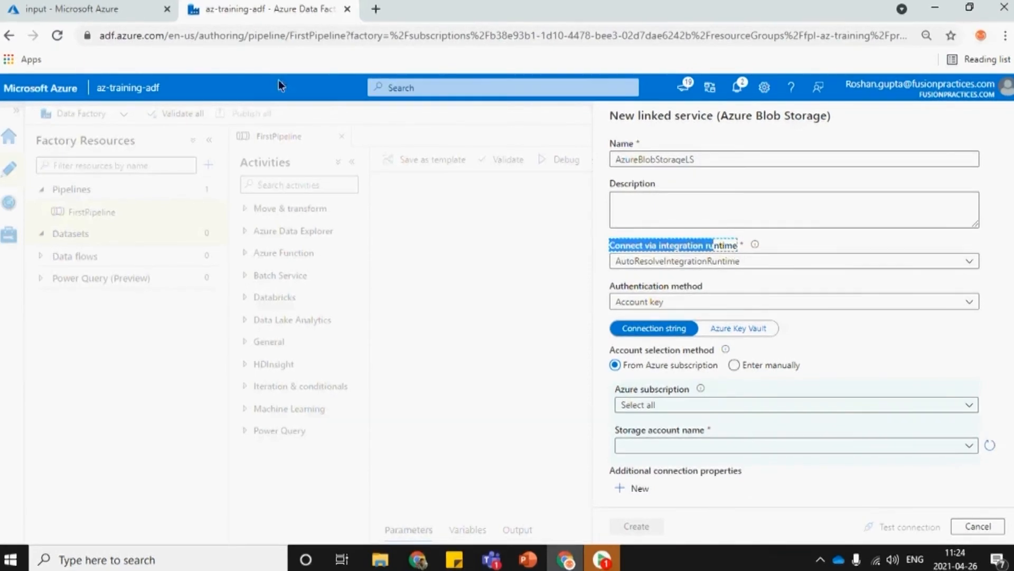
left_click(68, 11)
left_click(254, 9)
- Use Account key authentication for the linked service and select the Microsoft Partner Network subscription
left_click(761, 302)
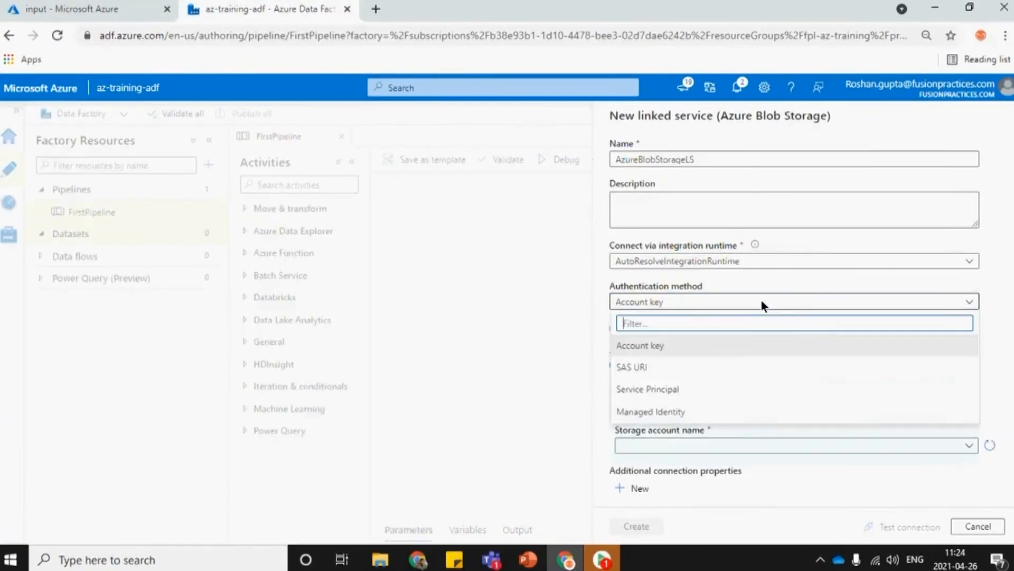
left_click(746, 345)
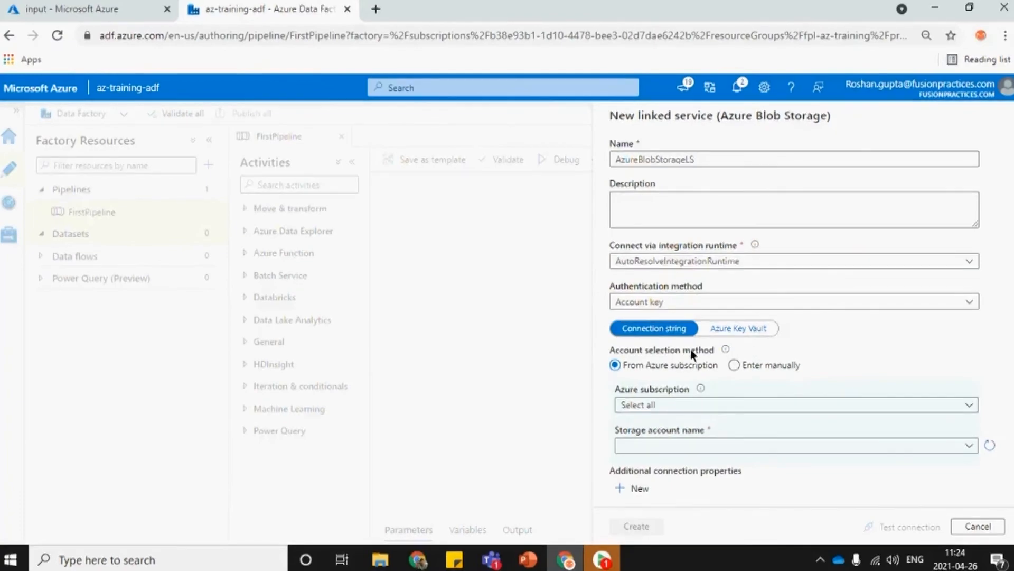
scroll(713, 391, "down", 2)
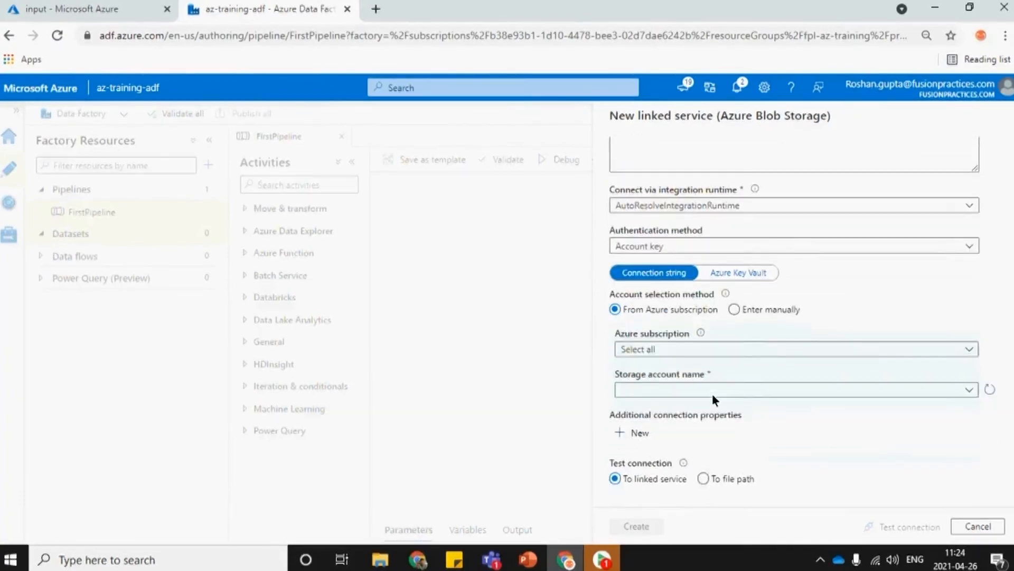
left_click(728, 335)
left_click(730, 373)
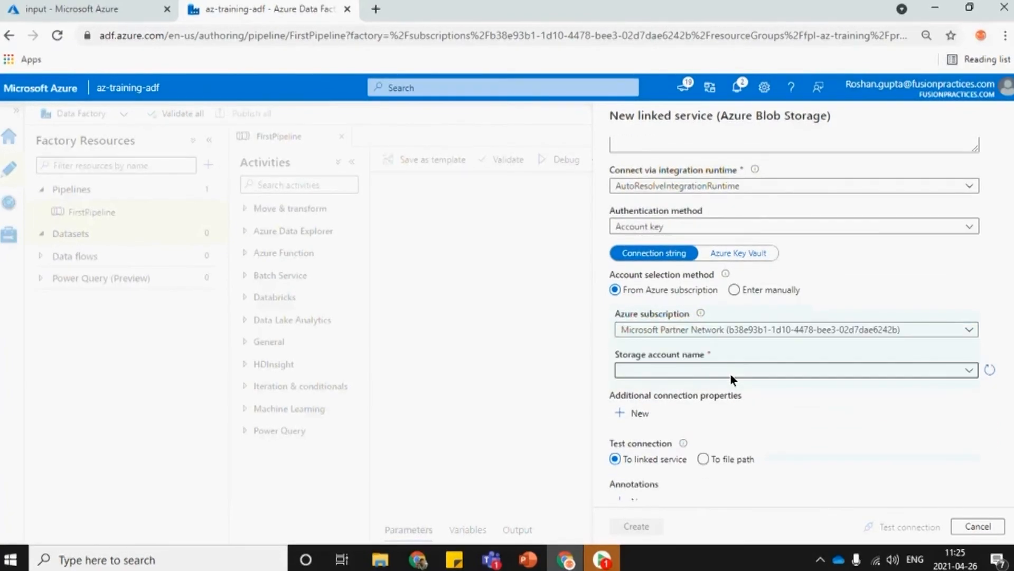
- Check the storage account's name in the portal, and choose fptrainingsa as the linked service's storage account
left_click(737, 370)
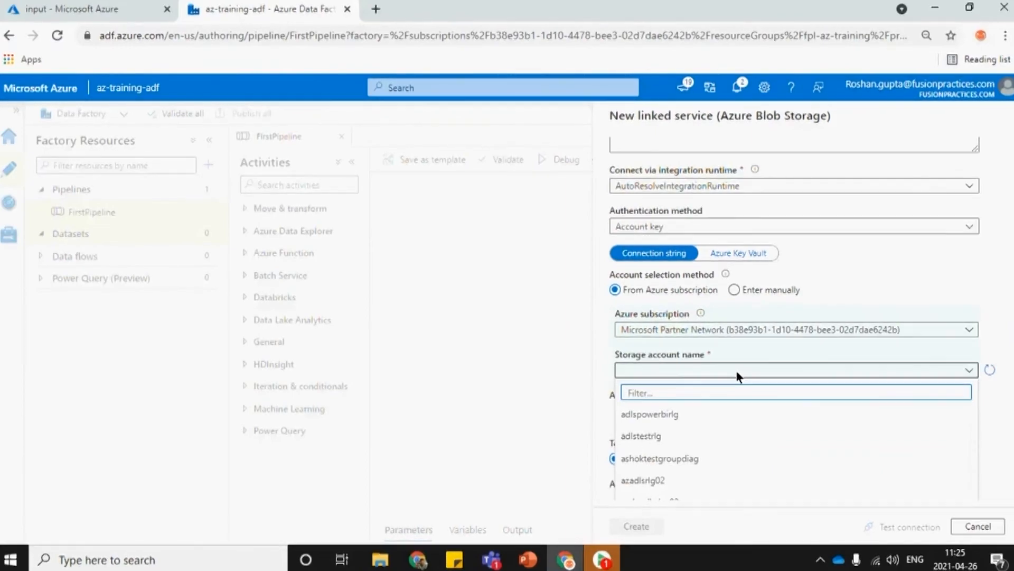
left_click(32, 9)
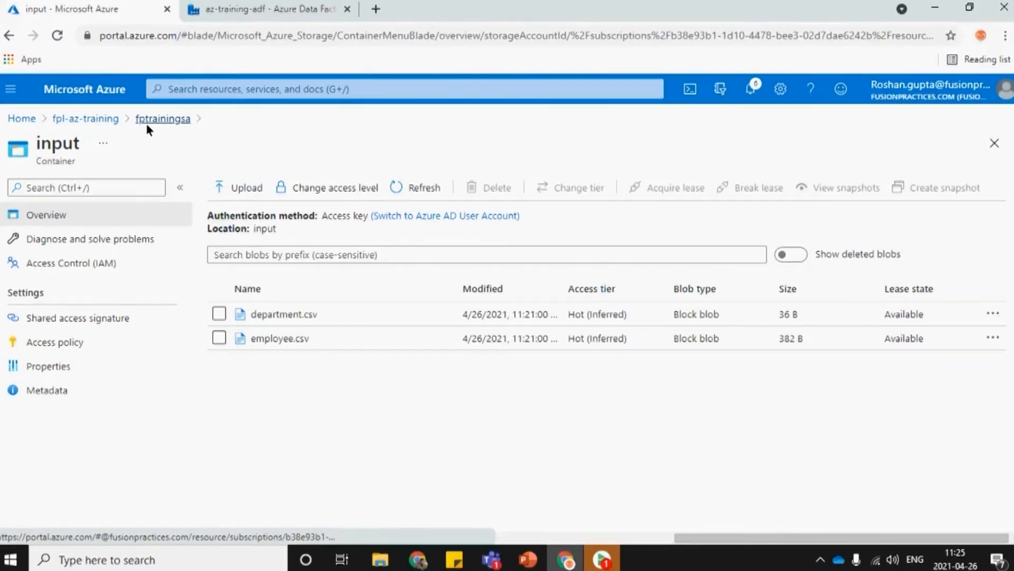
left_click(264, 11)
left_click(636, 370)
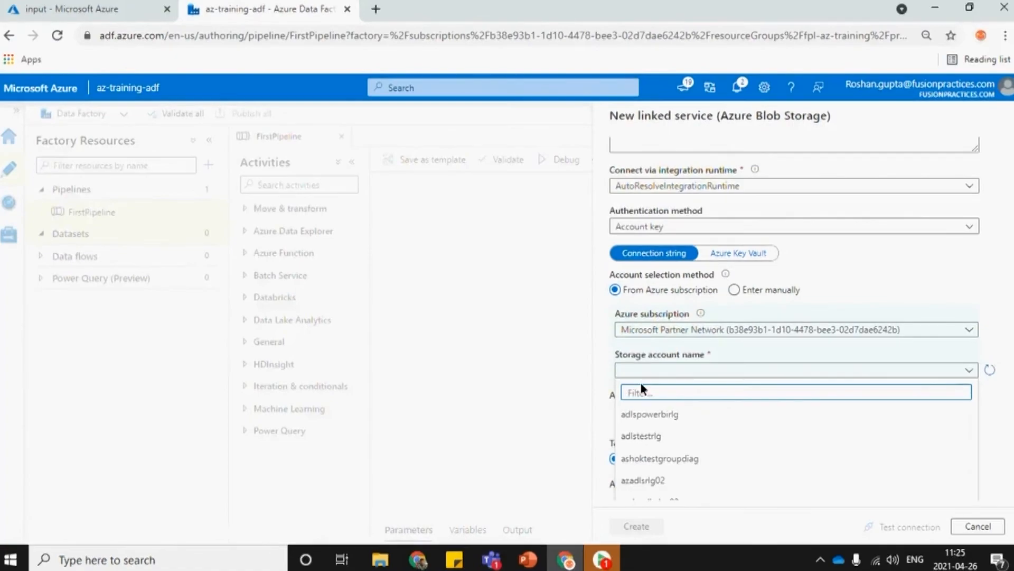
type("fp")
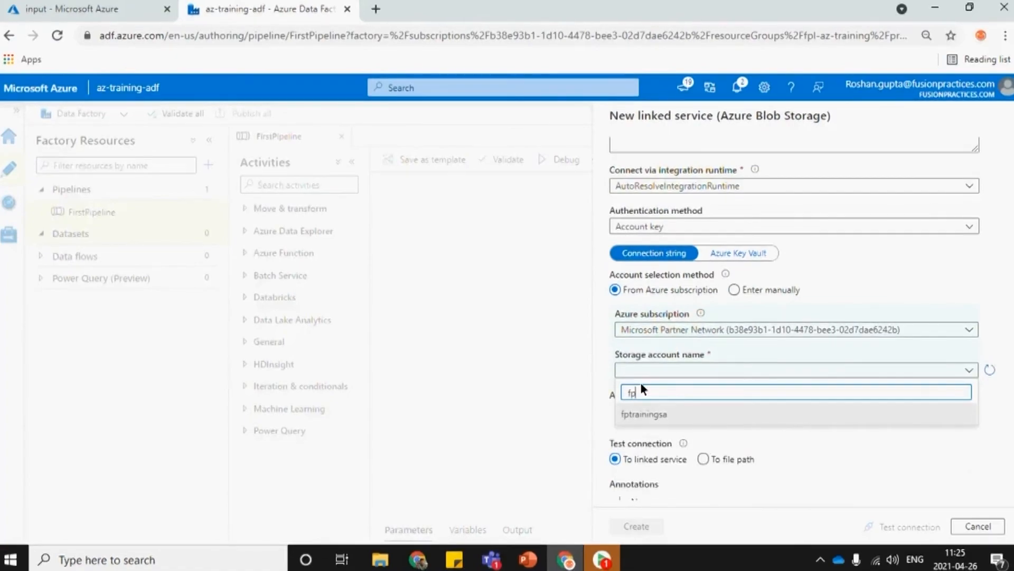
left_click(664, 417)
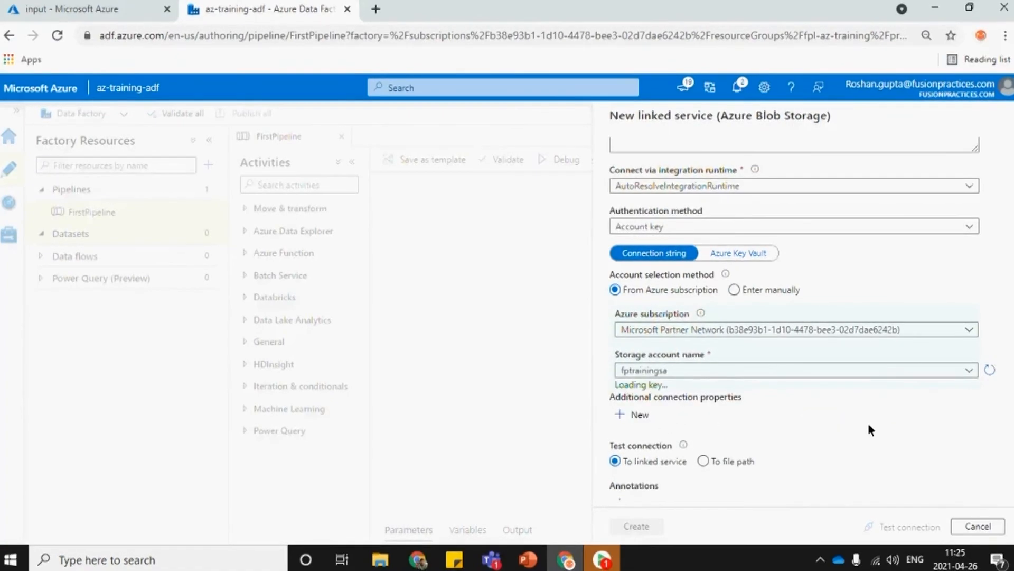
- Review the linked service settings, test the connection, and create the AzureBlobStorageLS linked service
scroll(867, 422, "down", 2)
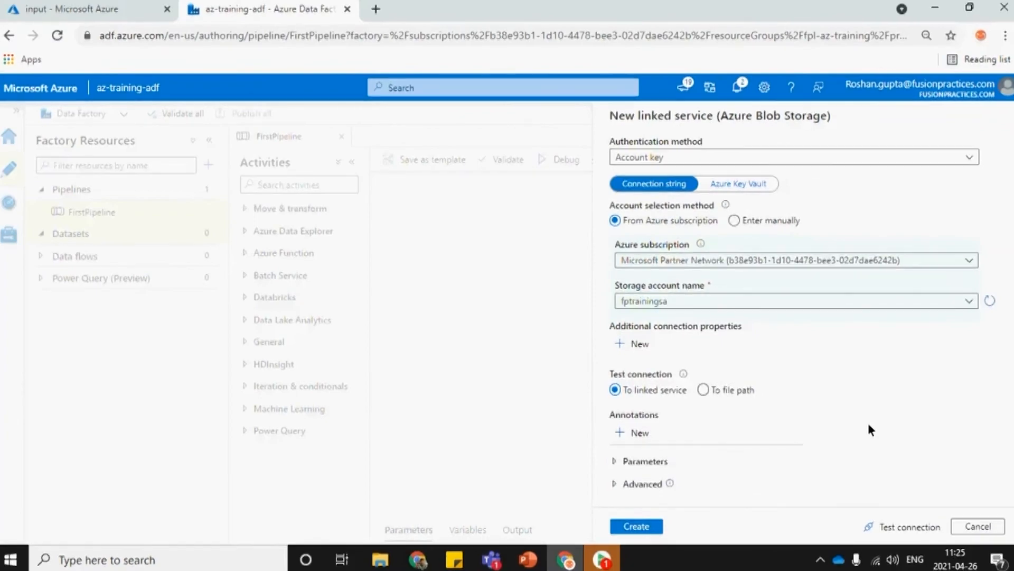
scroll(867, 429, "up", 3)
scroll(868, 423, "down", 3)
left_click(890, 526)
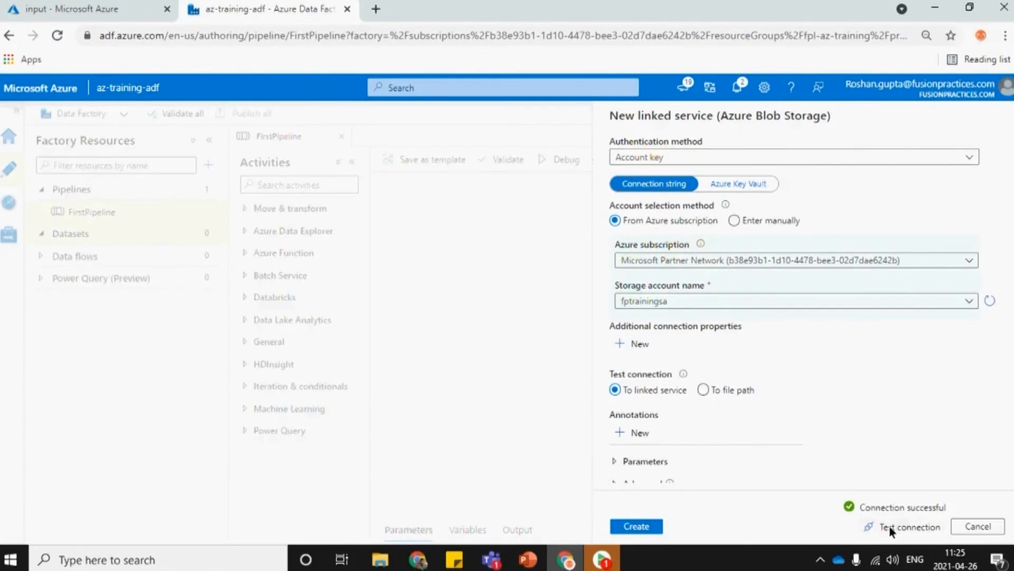
left_click(648, 525)
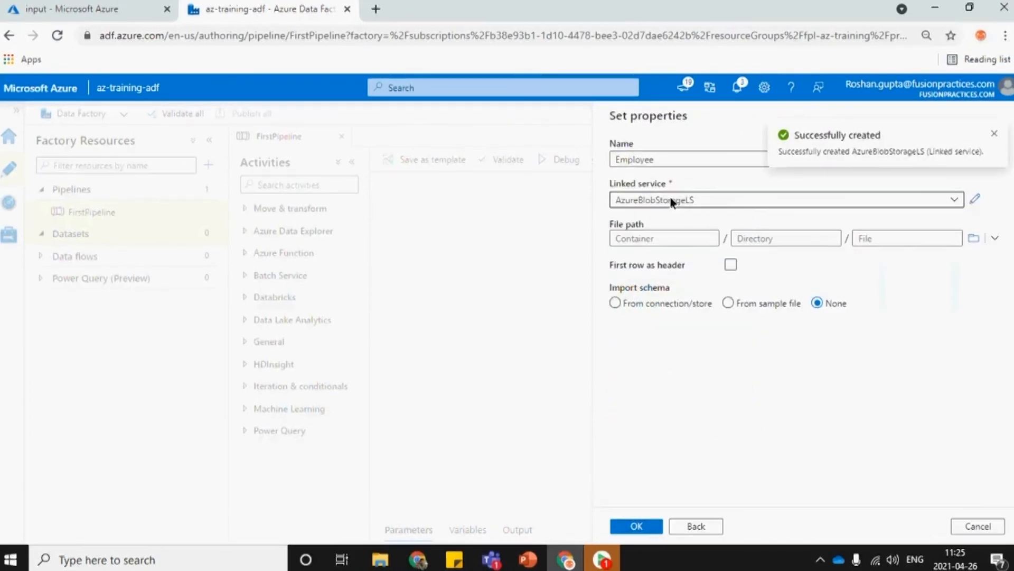
- Set the Employee dataset's file path to employee.csv in the input container by browsing the storage
left_click(974, 238)
double_click(663, 195)
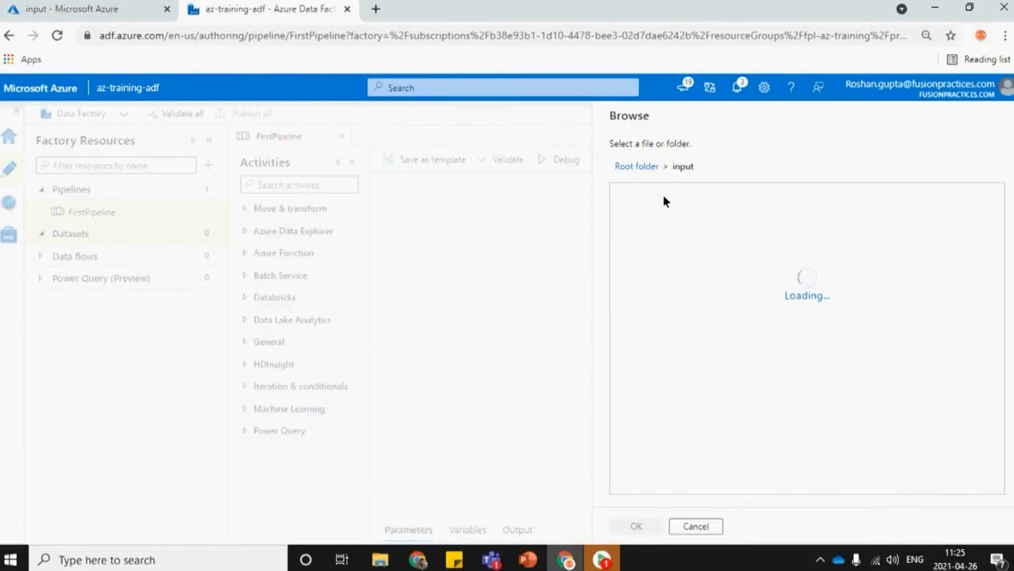
left_click(665, 217)
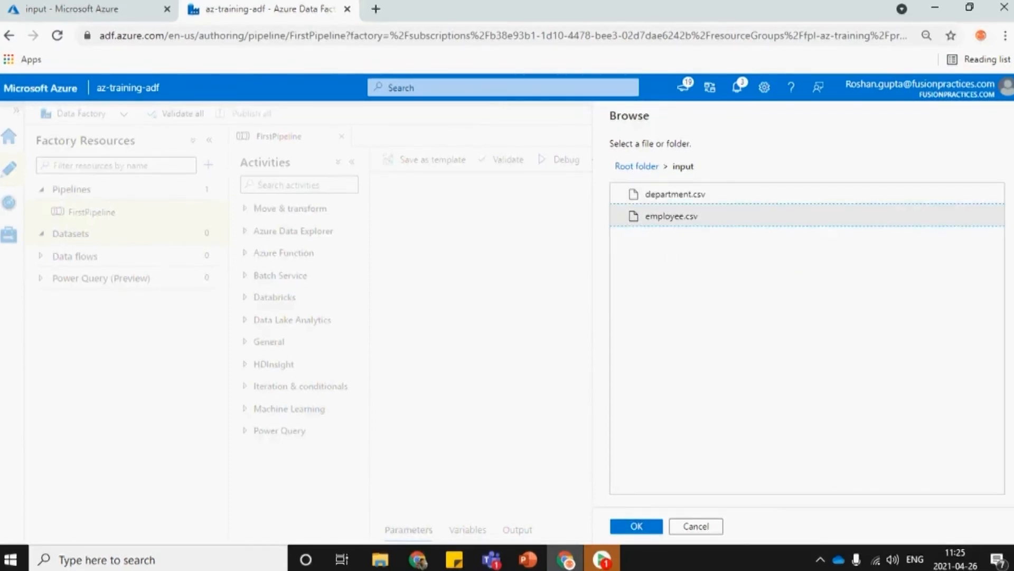
left_click(637, 527)
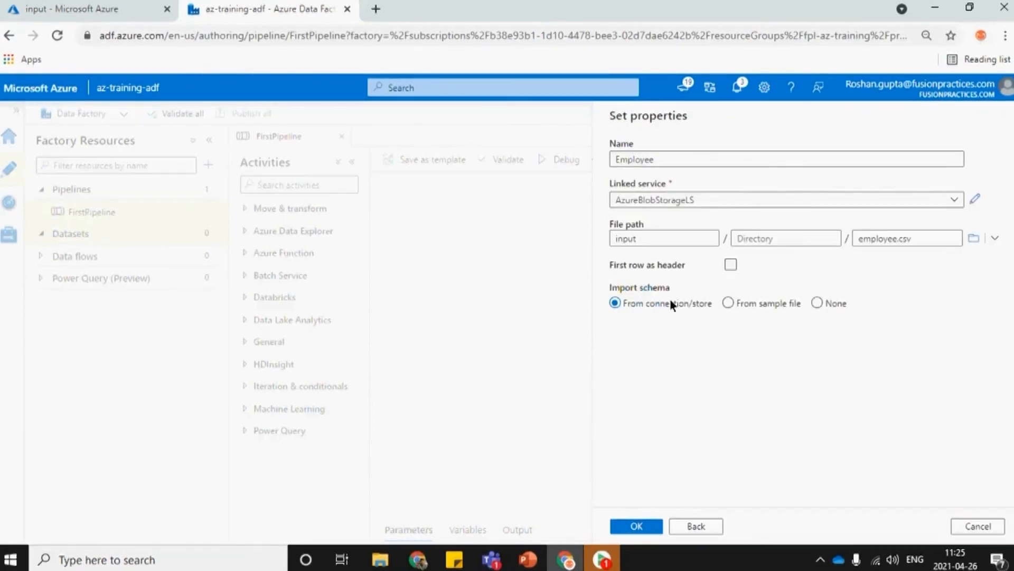
- Treat the first row as header and create the Employee dataset with its schema imported from the connection/store
left_click(732, 264)
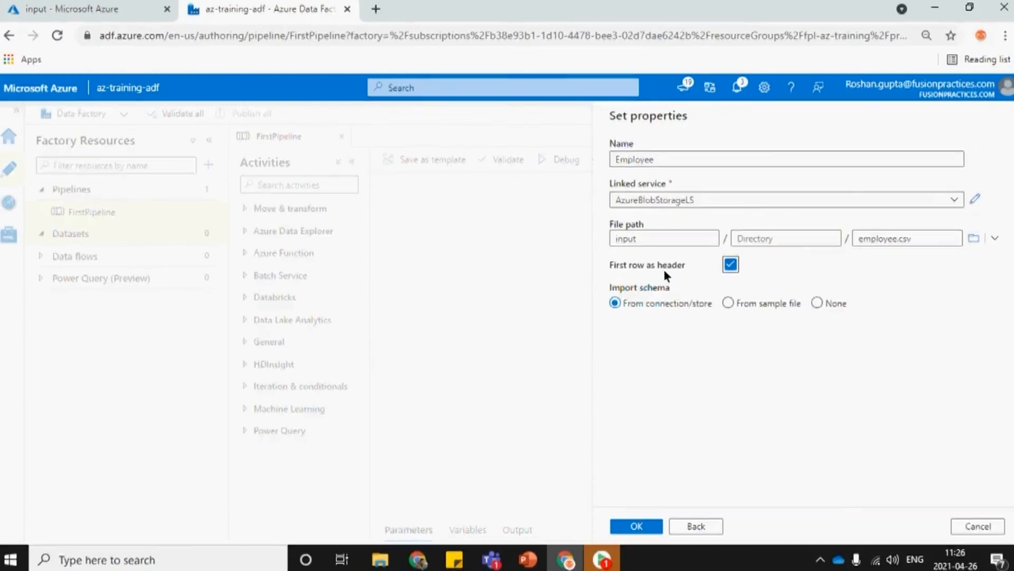
left_click_drag(611, 266, 685, 266)
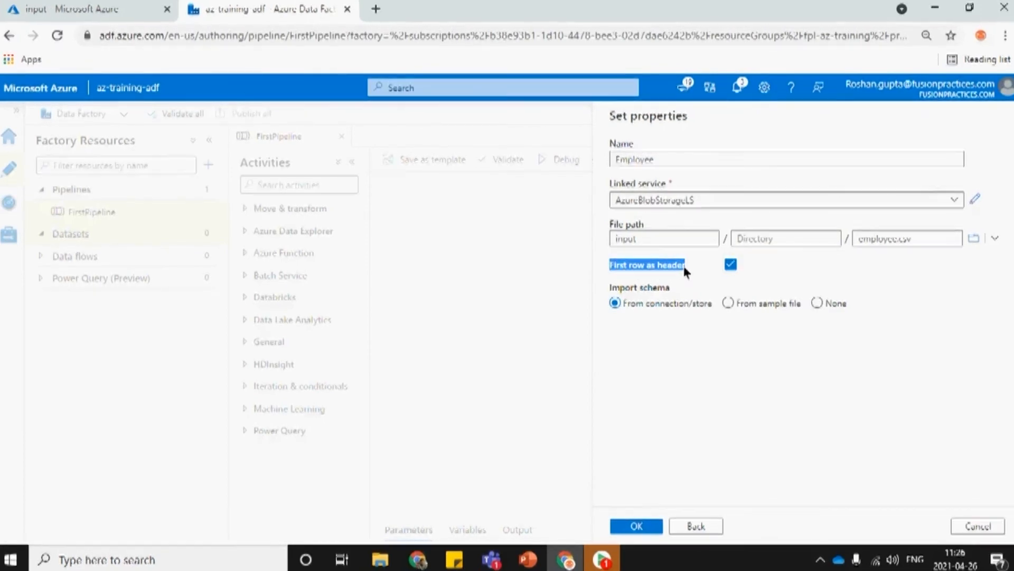
left_click(630, 524)
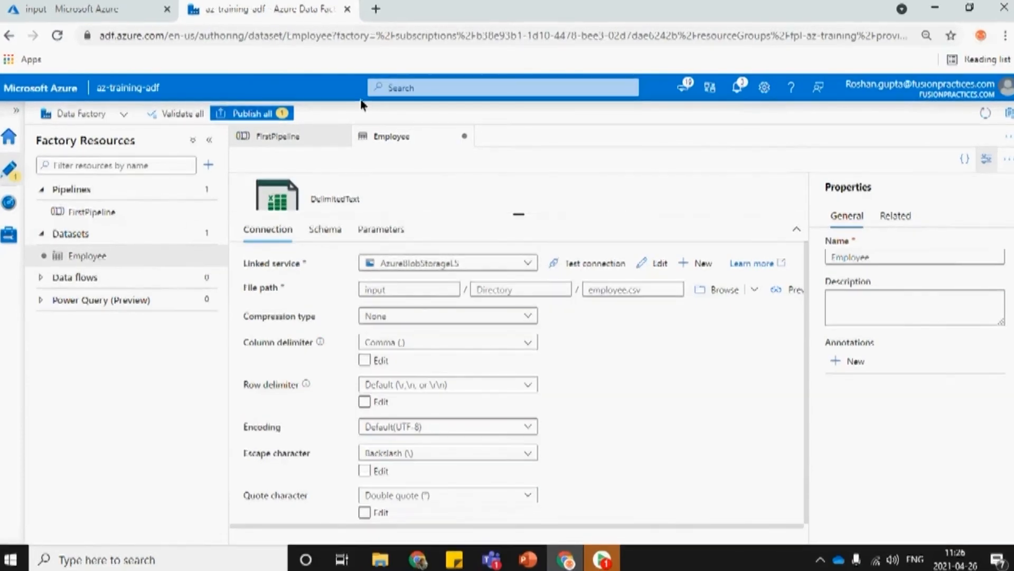
- Publish the pending Employee dataset to the live environment and dismiss the notification
left_click(248, 114)
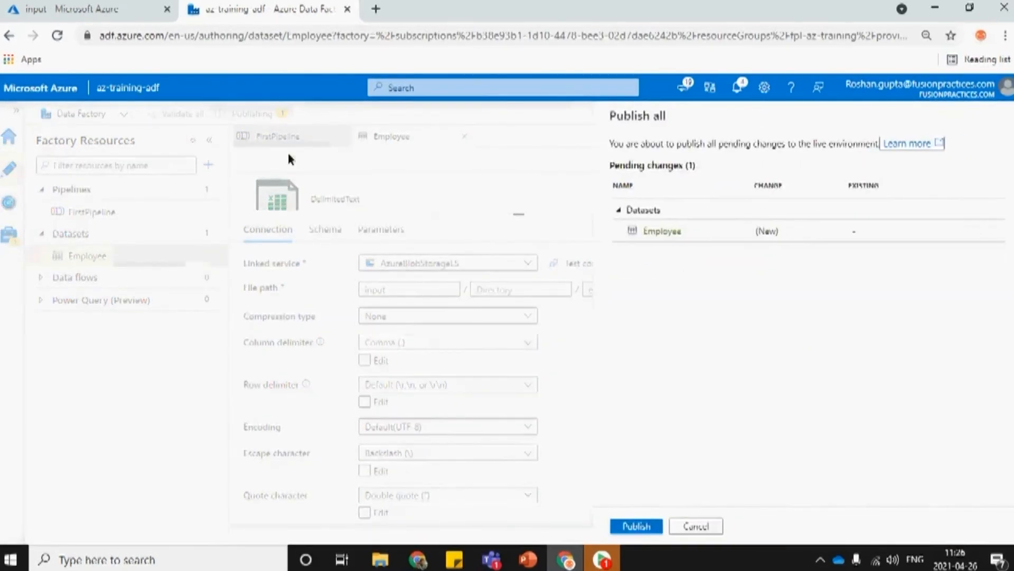
left_click(616, 526)
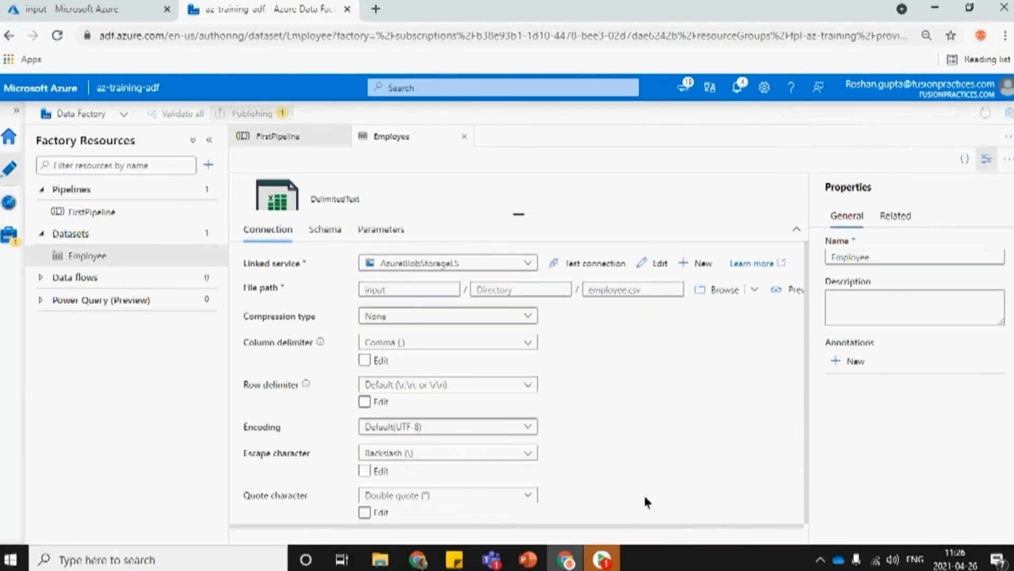
left_click(994, 135)
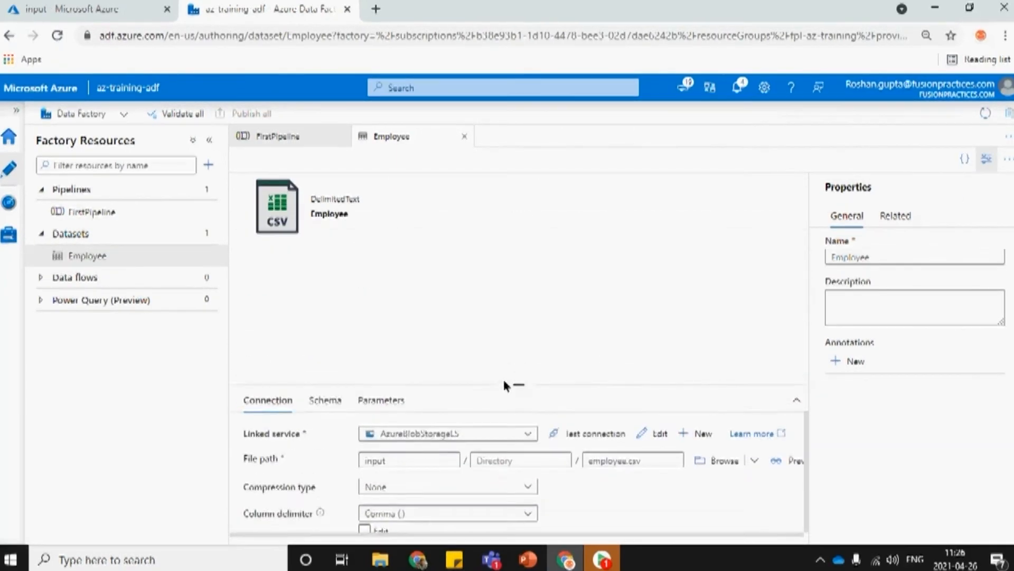
- Open FirstPipeline and inspect the general and variable settings of its Set variable1 activity
left_click(95, 212)
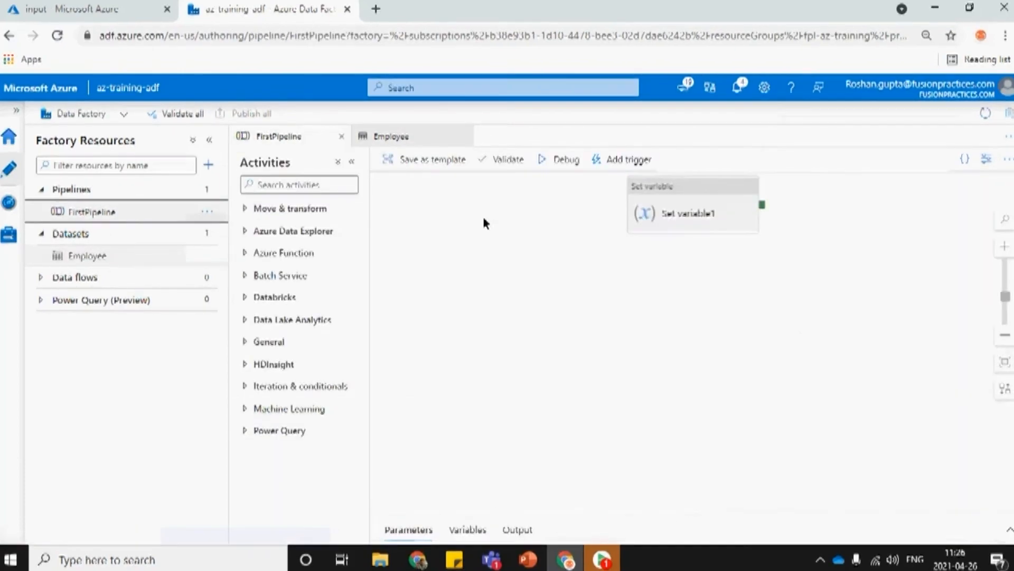
left_click_drag(690, 196, 690, 224)
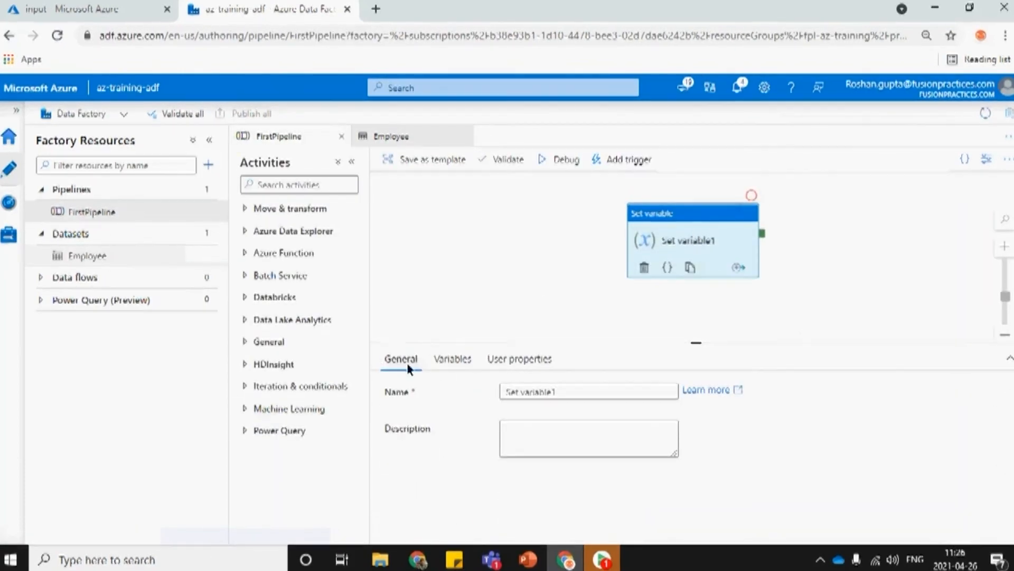
left_click(443, 366)
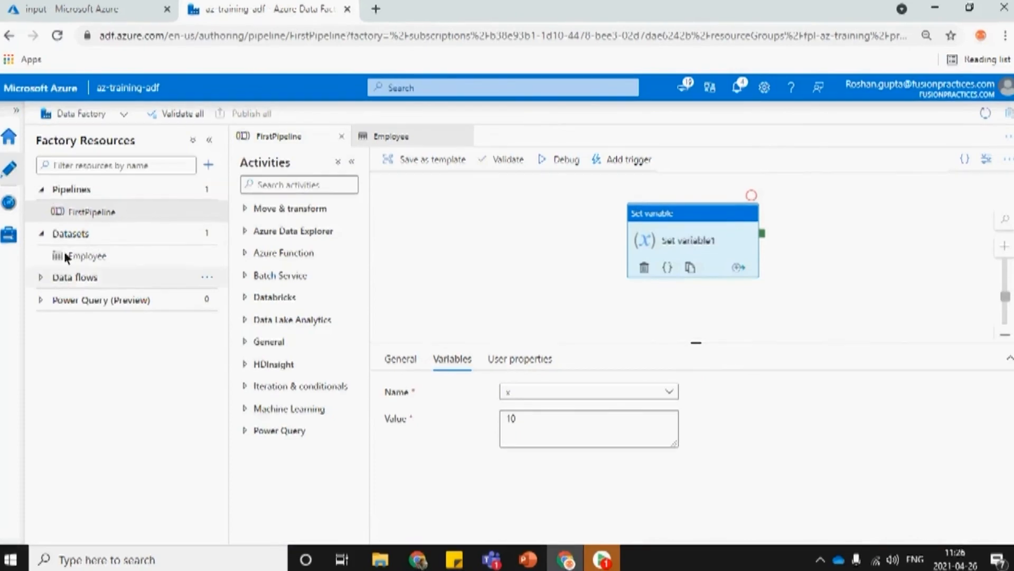
- Return to the Employee dataset, hide its properties, enlarge the connection settings area, and test the linked service connection
left_click(87, 258)
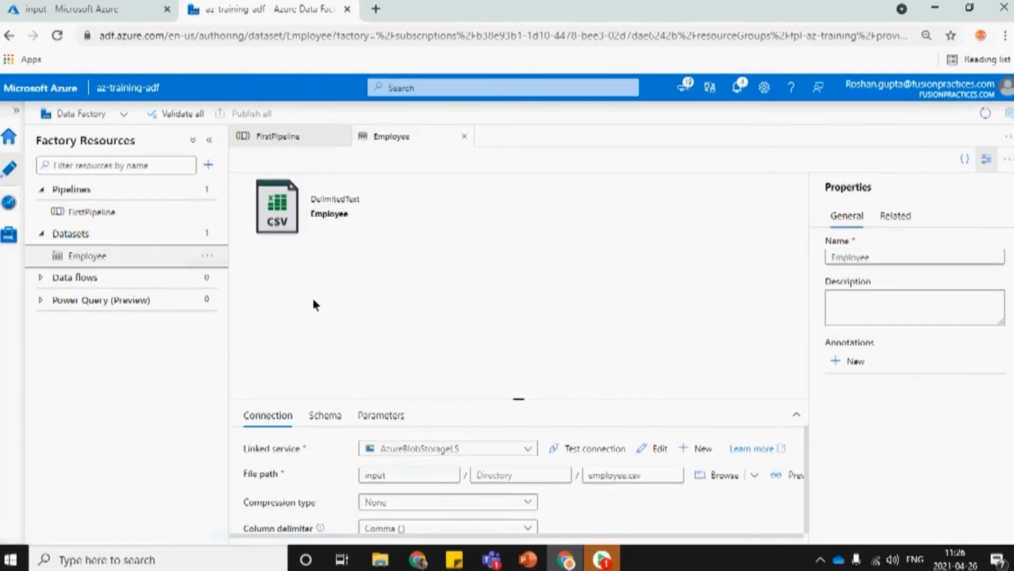
left_click(980, 165)
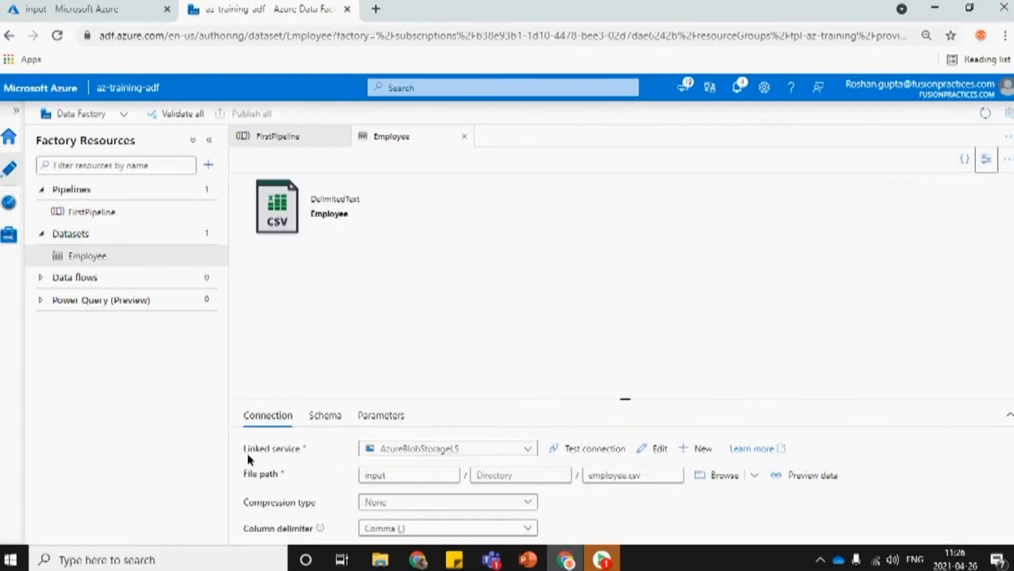
left_click_drag(260, 448, 353, 460)
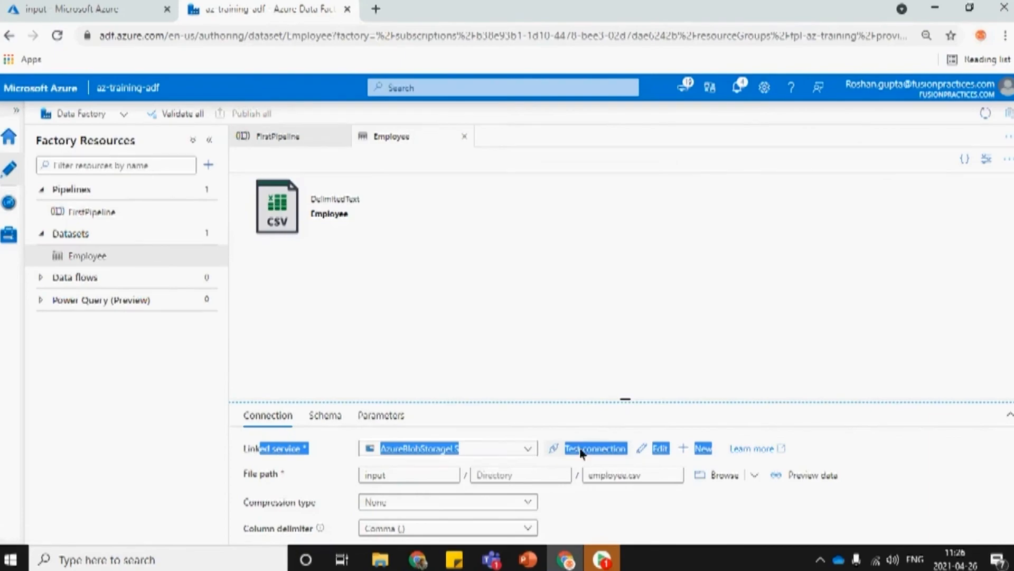
left_click_drag(621, 402, 648, 300)
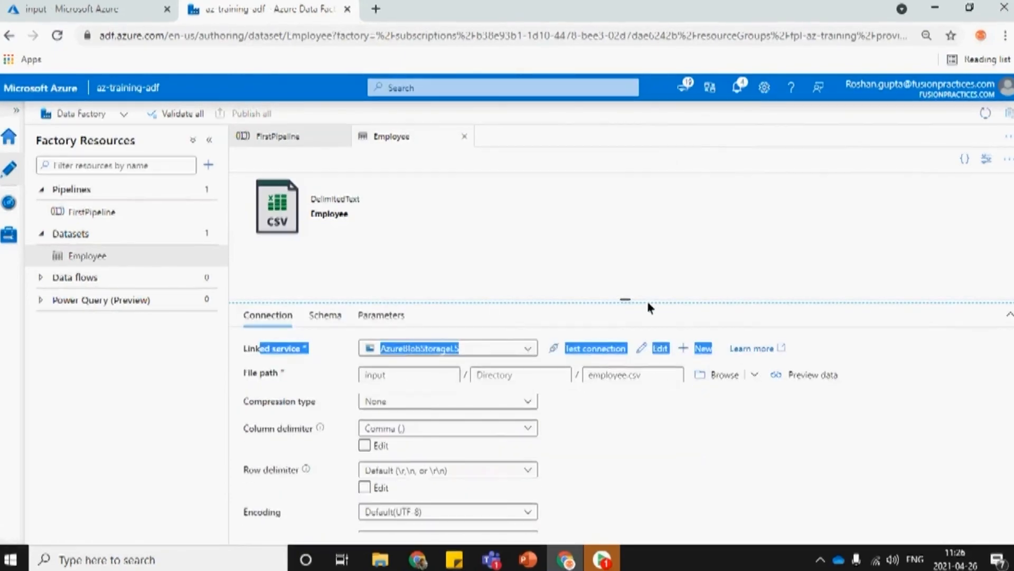
left_click(575, 349)
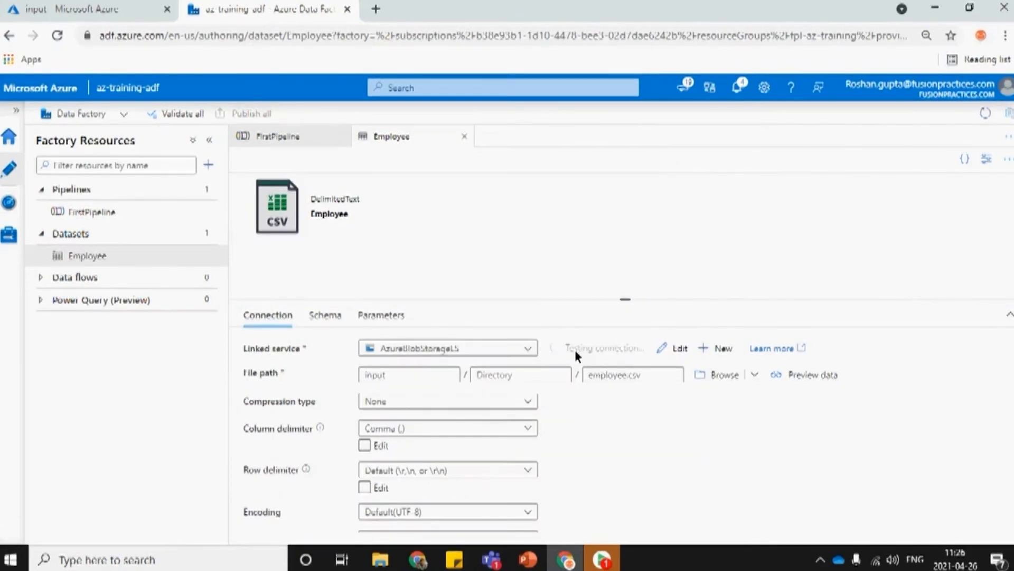
- Open the AzureBlobStorageLS linked service for editing, review its settings, and close it without making changes
left_click(671, 348)
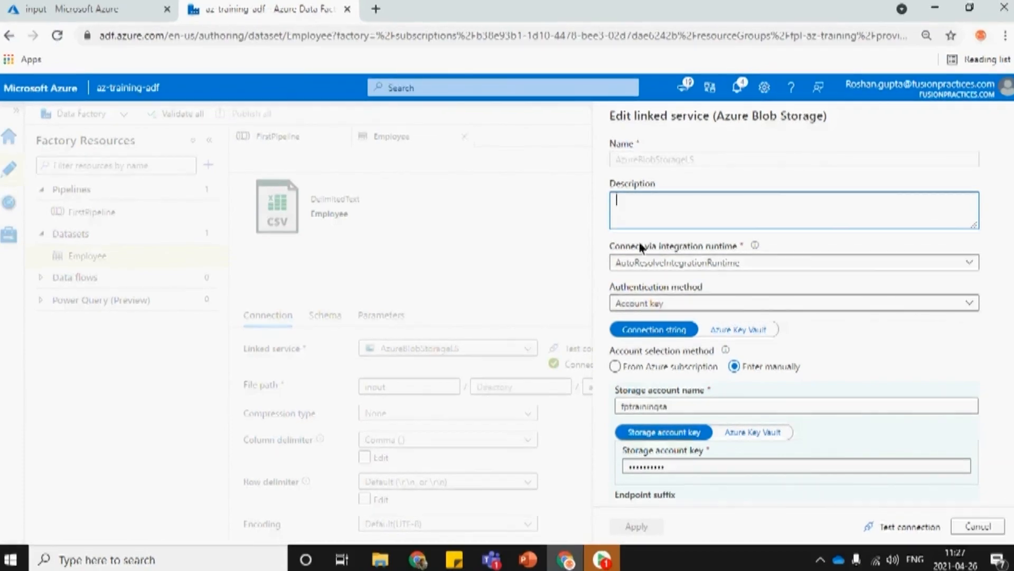
left_click(966, 525)
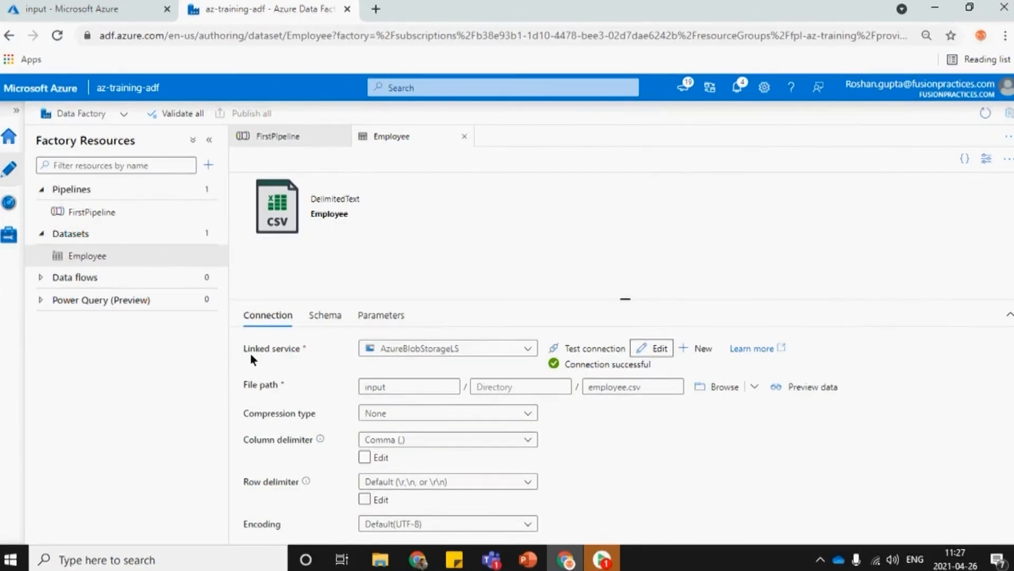
left_click_drag(247, 350, 300, 352)
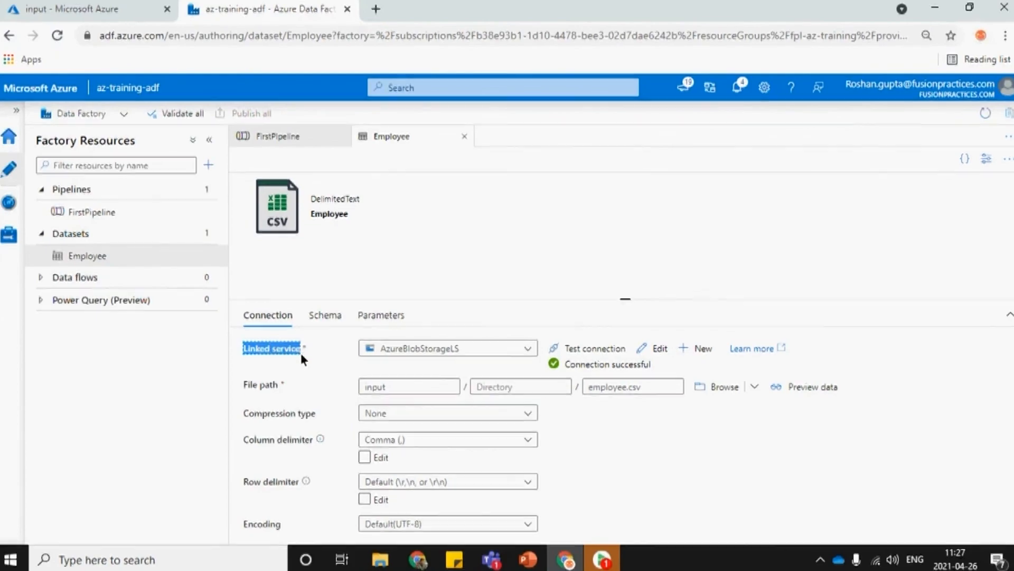